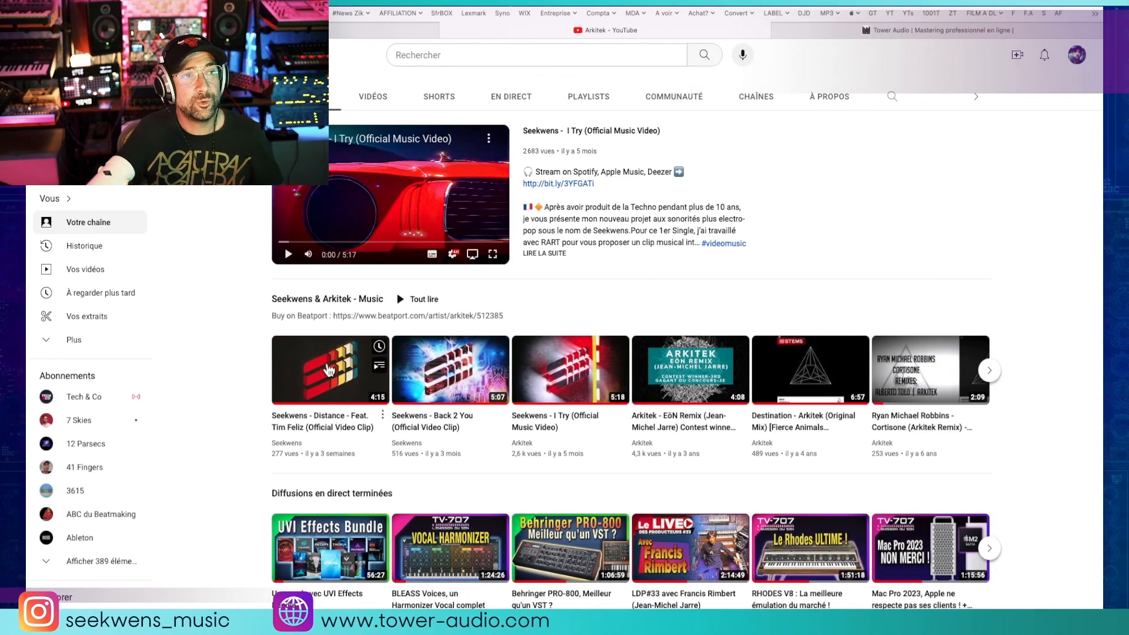
scroll(423, 200, "up", 2)
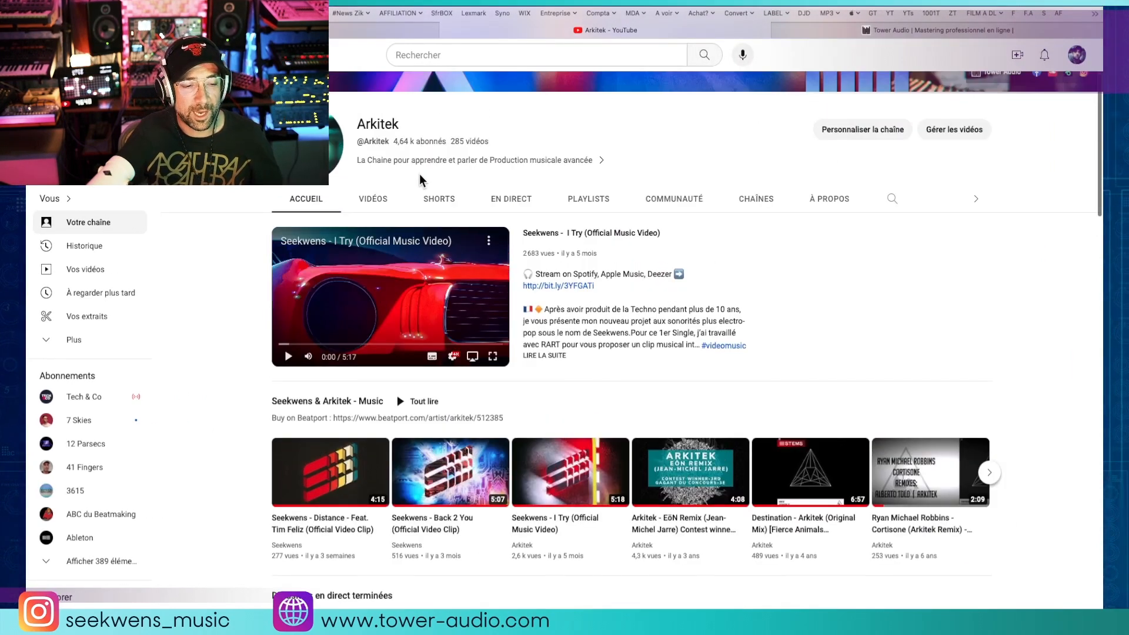
scroll(421, 182, "down", 3)
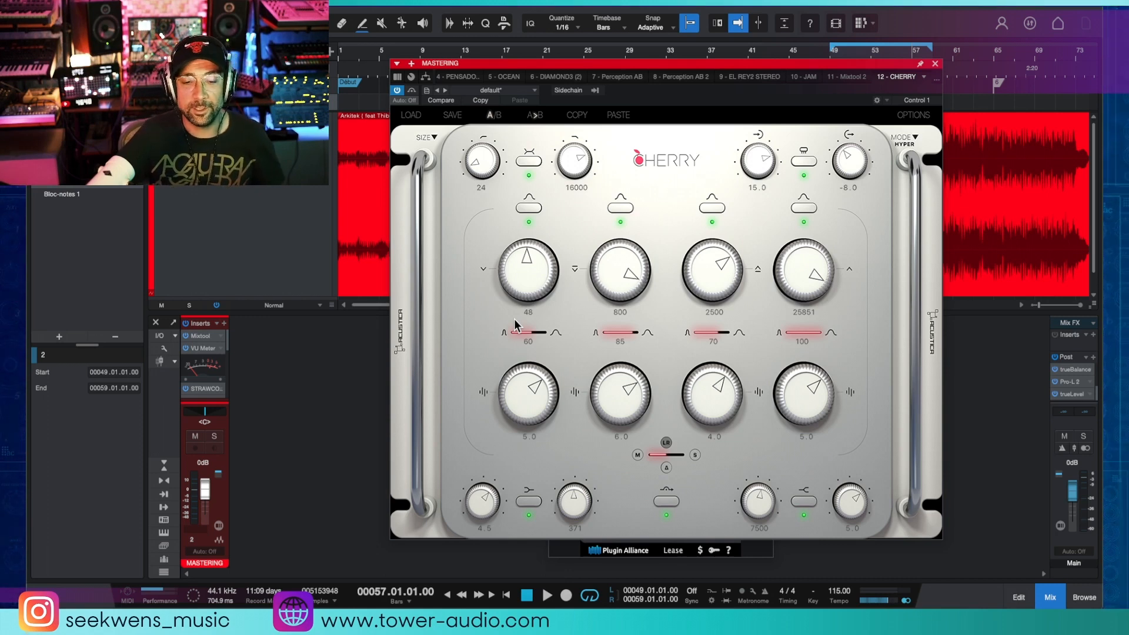
Review the equalizer modes offered by the CHERRY plug-in, from Hyper Equalizer to Hyper EQ Digital 2X.
left_click(904, 142)
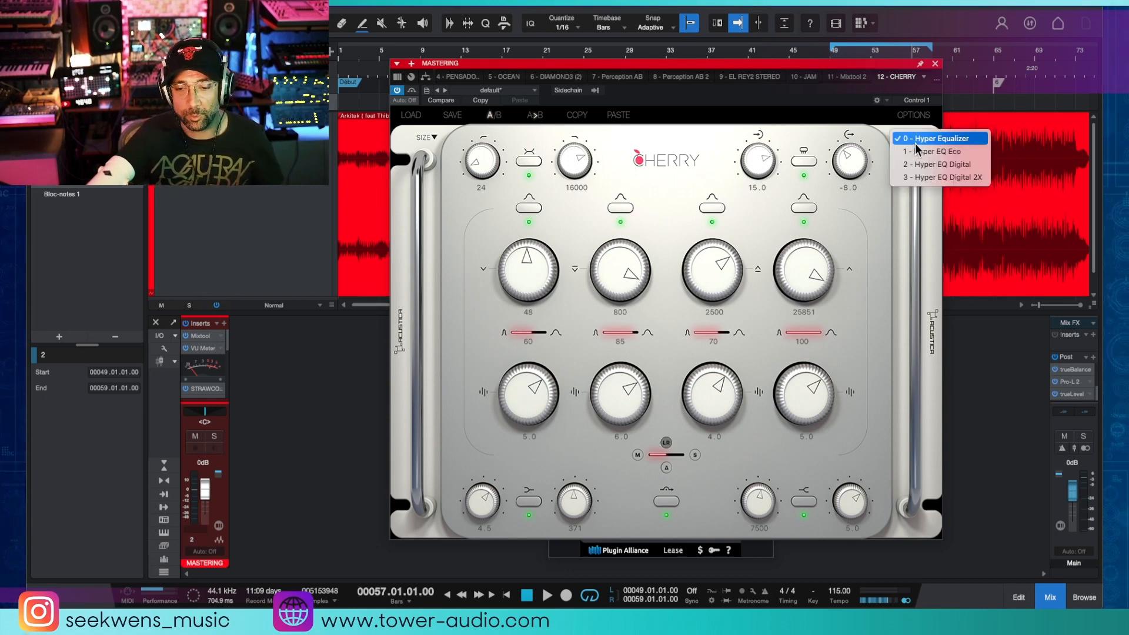
left_click(968, 177)
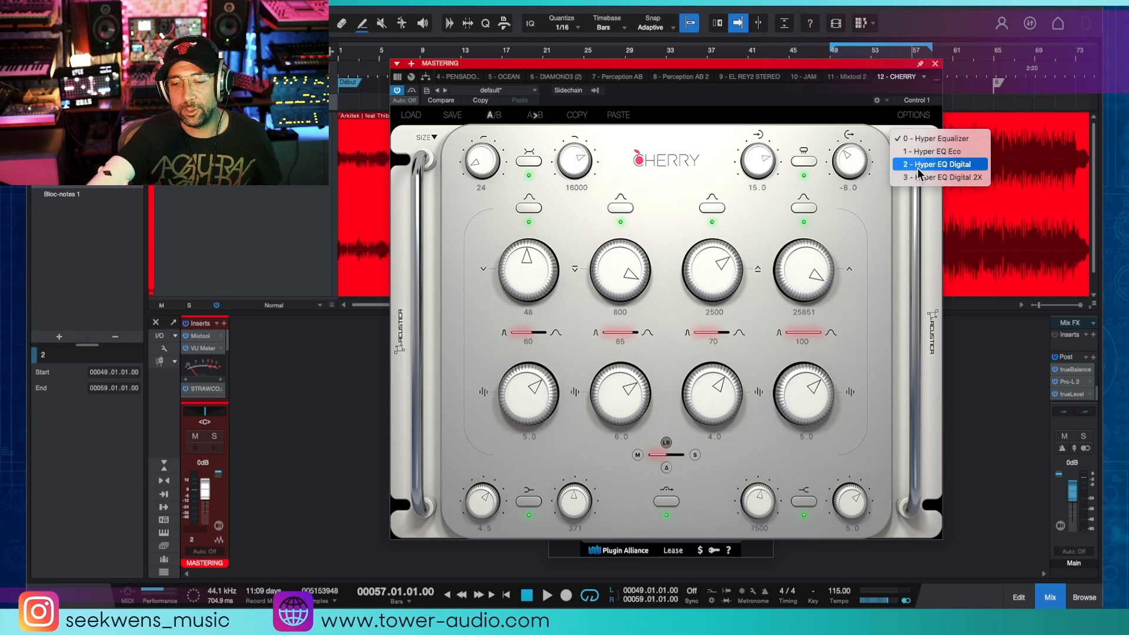
left_click(915, 177)
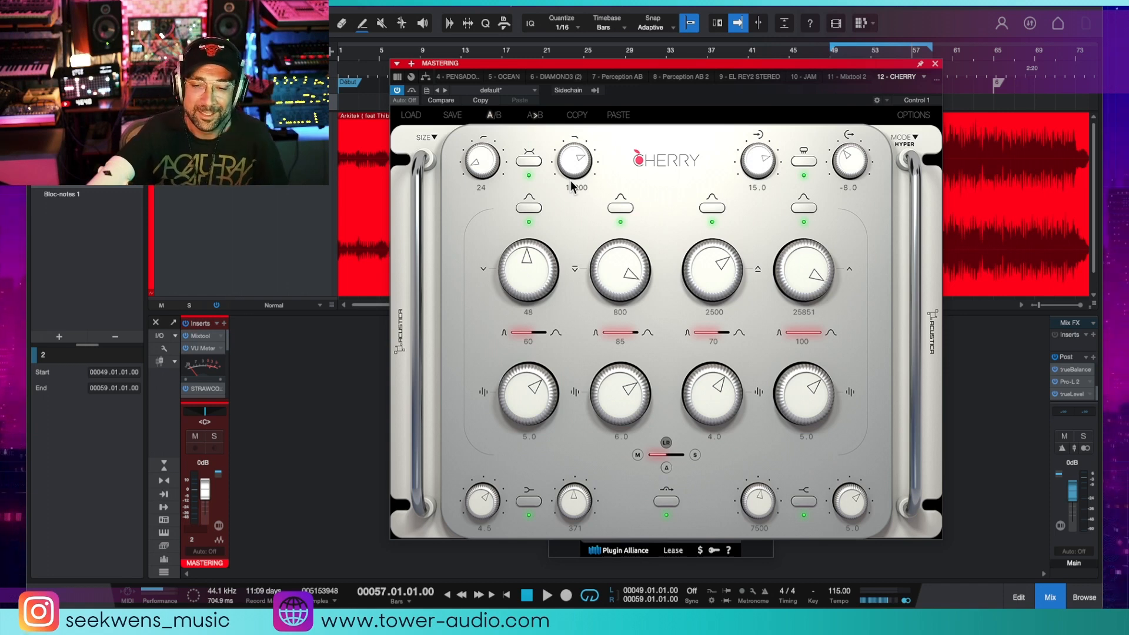
View the CHERRYZL and CHERRYFLAT versions on the MASTERING channel, return to CHERRY and review the insert list.
left_click(939, 80)
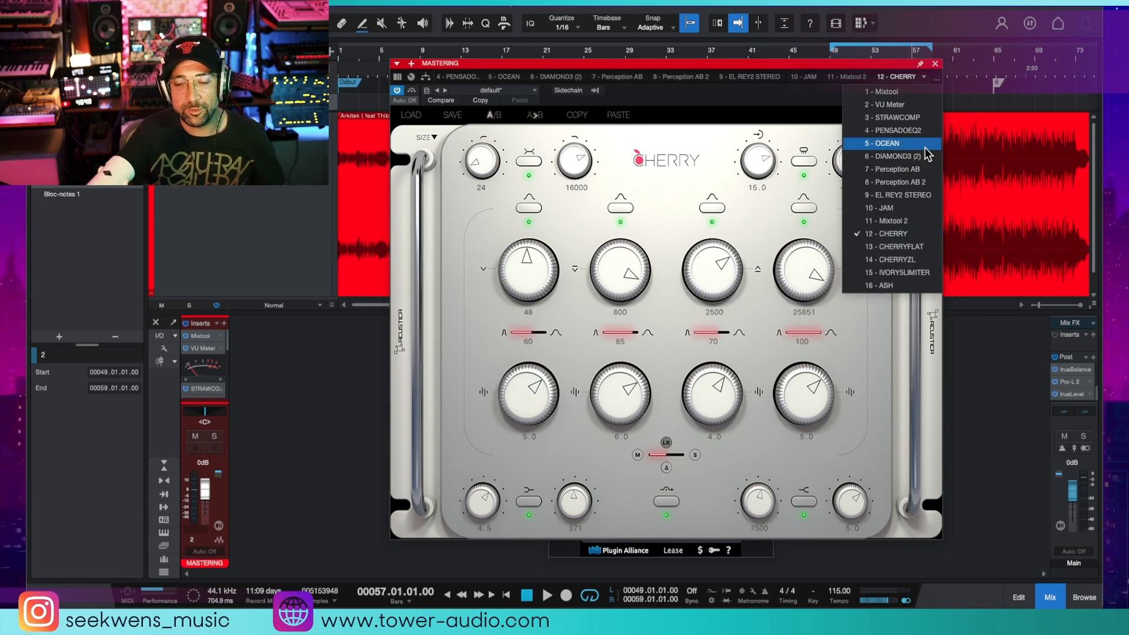
left_click(906, 259)
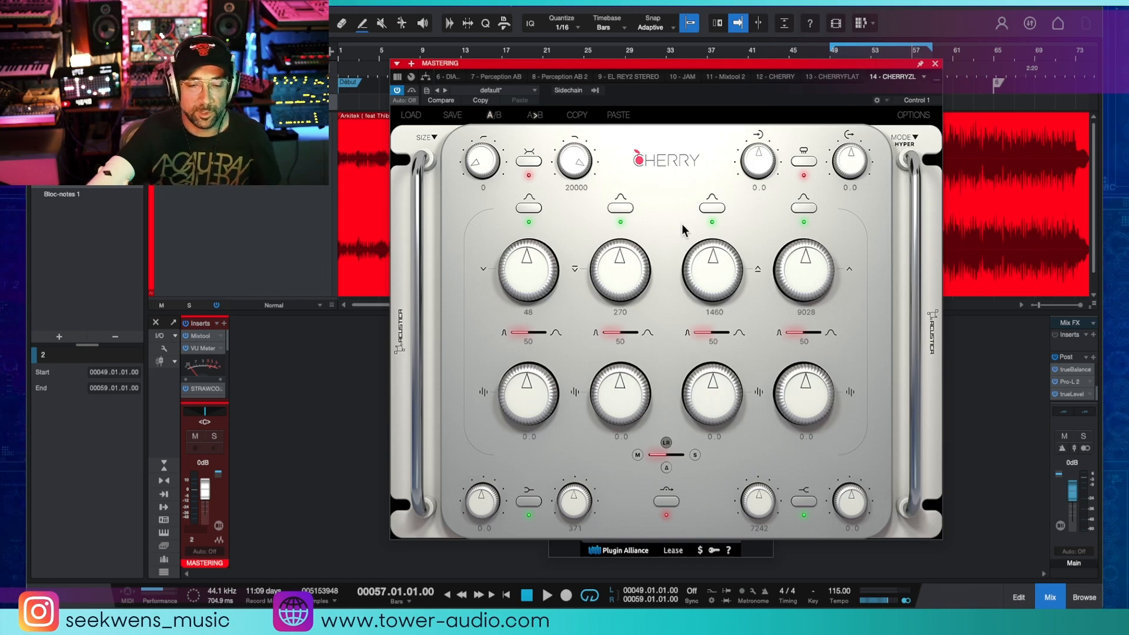
left_click(938, 80)
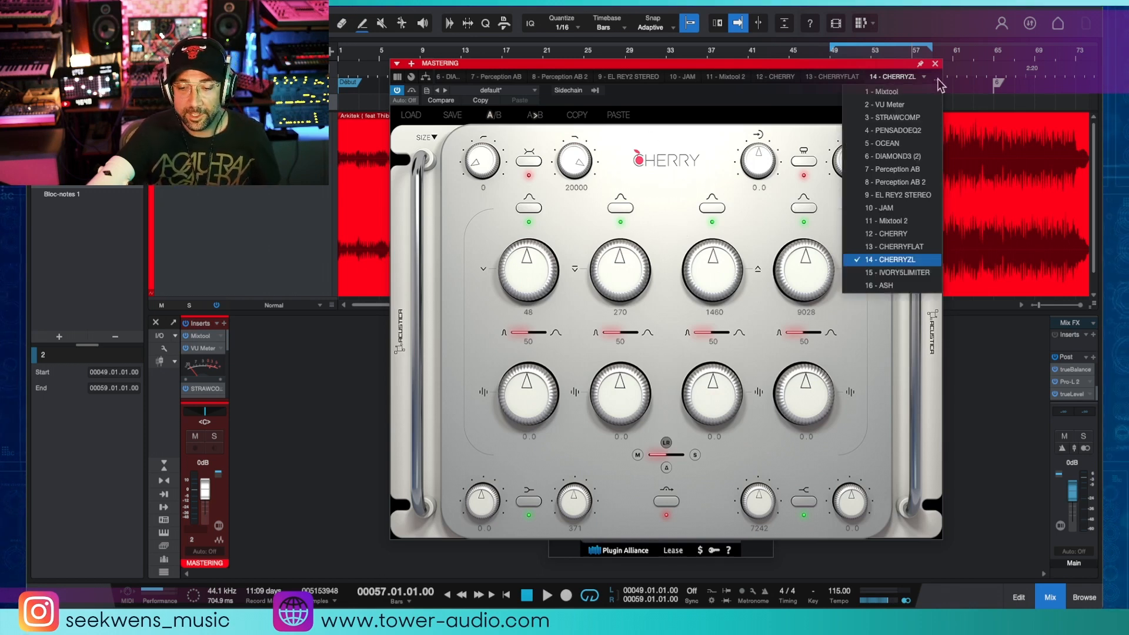
left_click(914, 247)
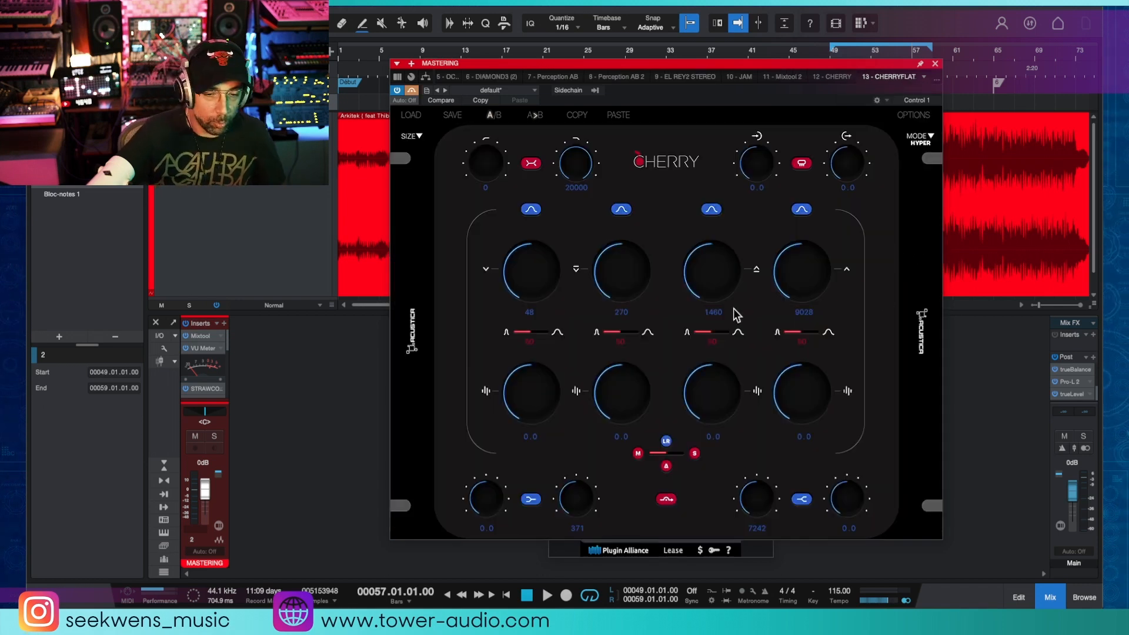
left_click(937, 86)
left_click(899, 233)
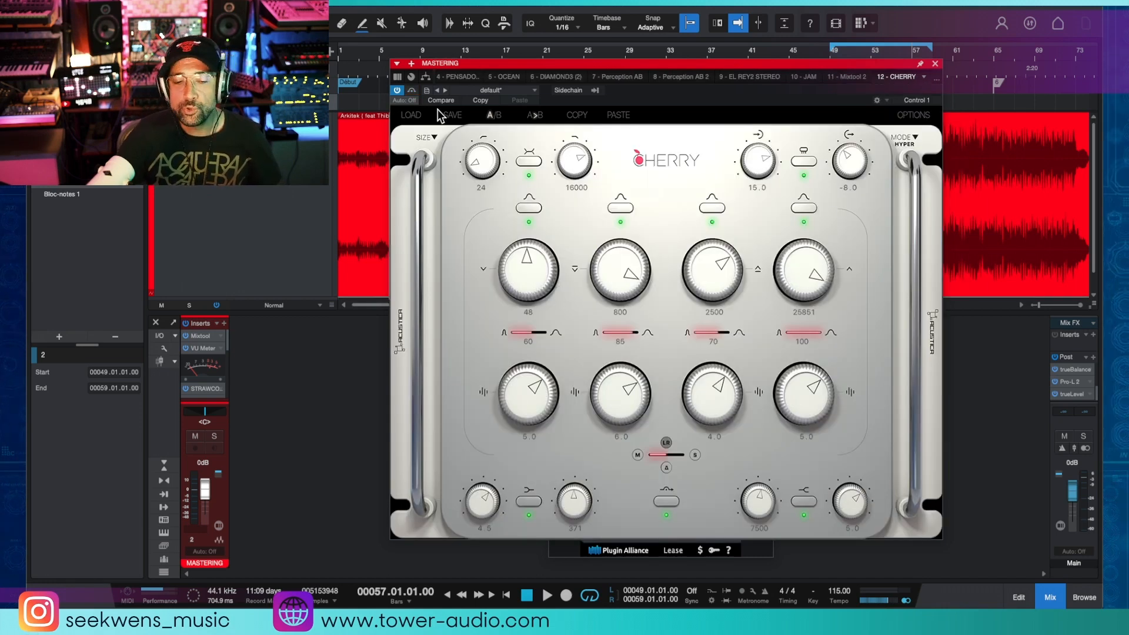
left_click(937, 85)
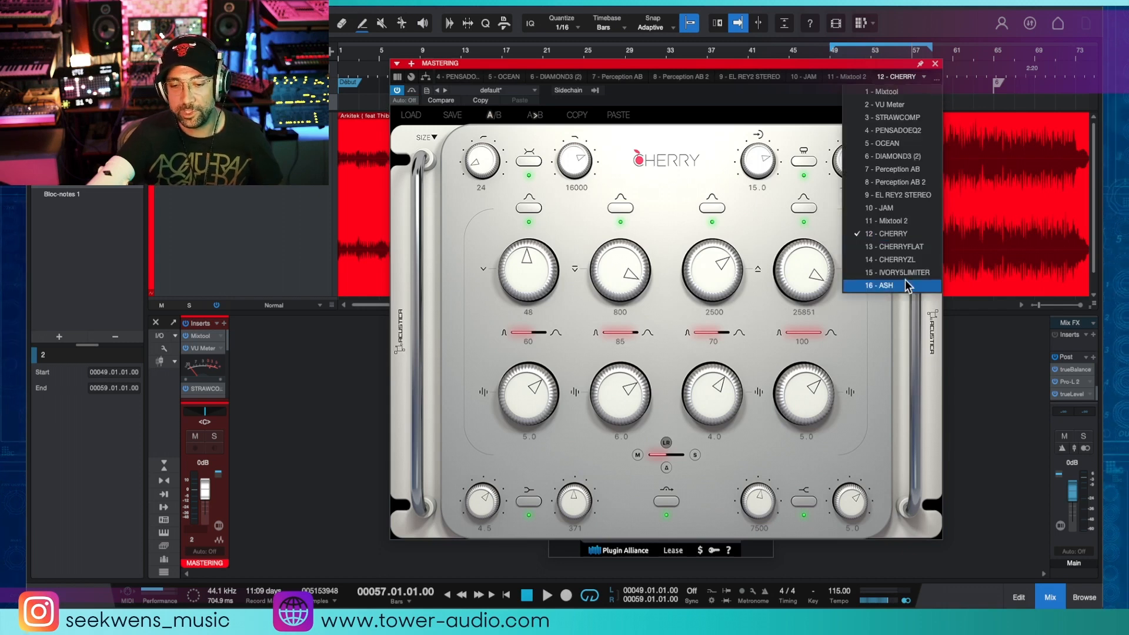
left_click(900, 249)
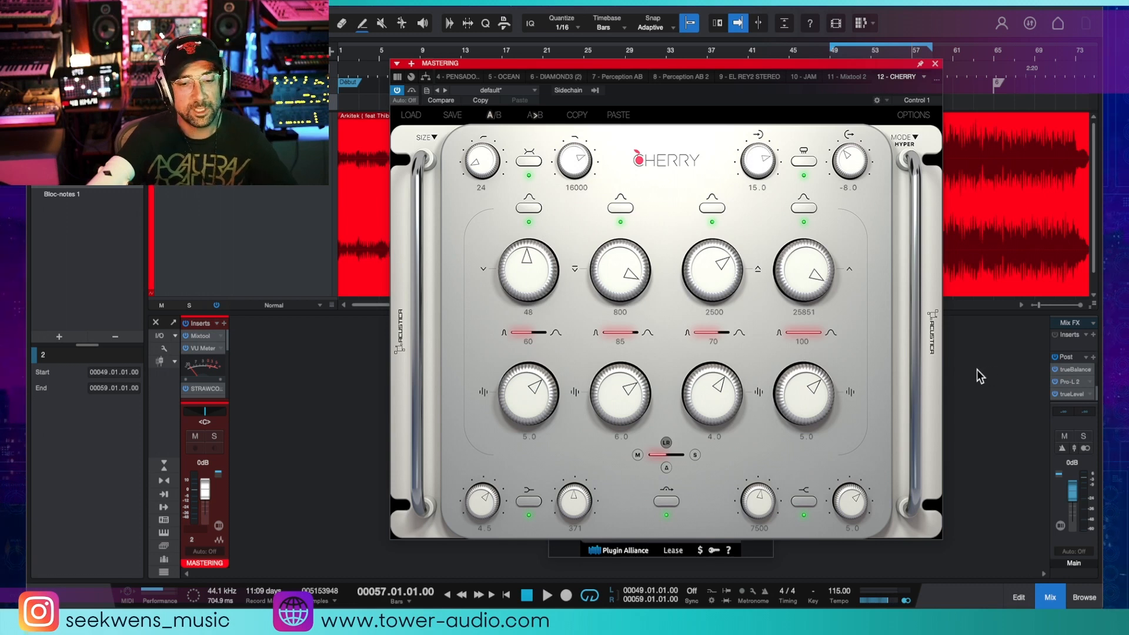
Move the MASTERING channel window to the middle of the workspace and show its STRAWCOMP compressor.
left_click(937, 82)
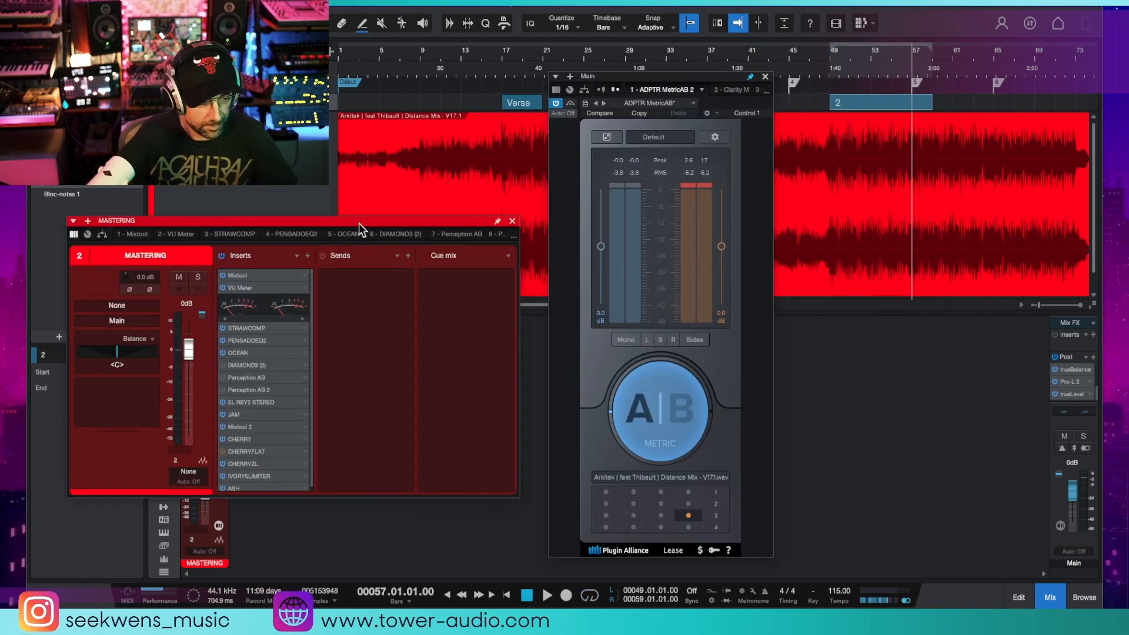
left_click_drag(360, 223, 645, 76)
left_click(573, 288)
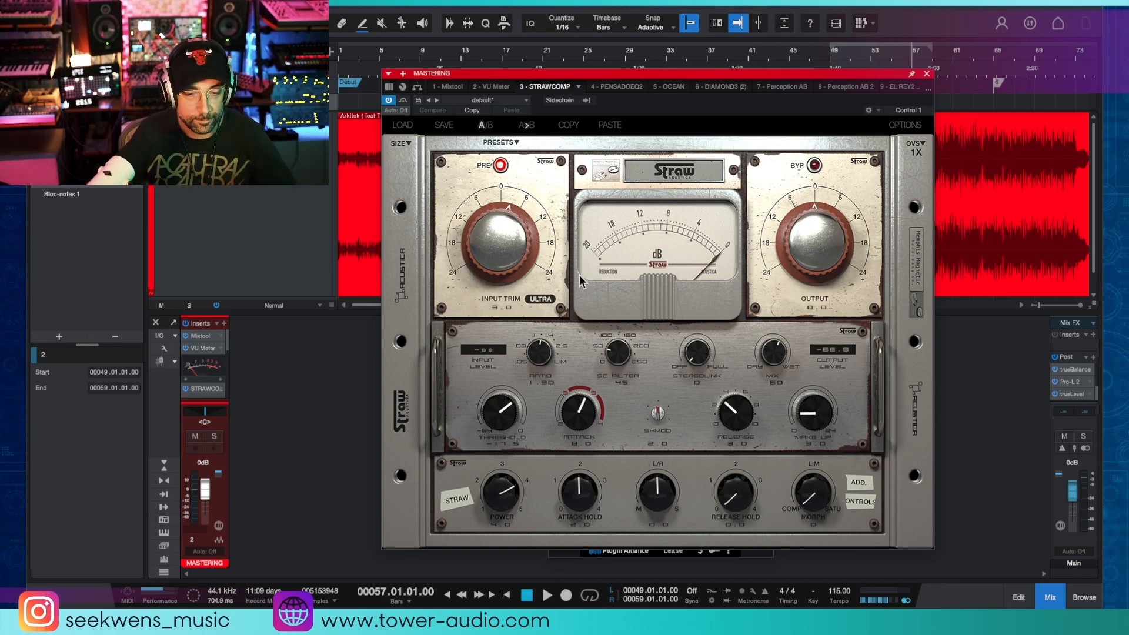
Audition the track with STRAWCOMP bypassed and active, and switch the compressor's preamp off and back on.
key("space")
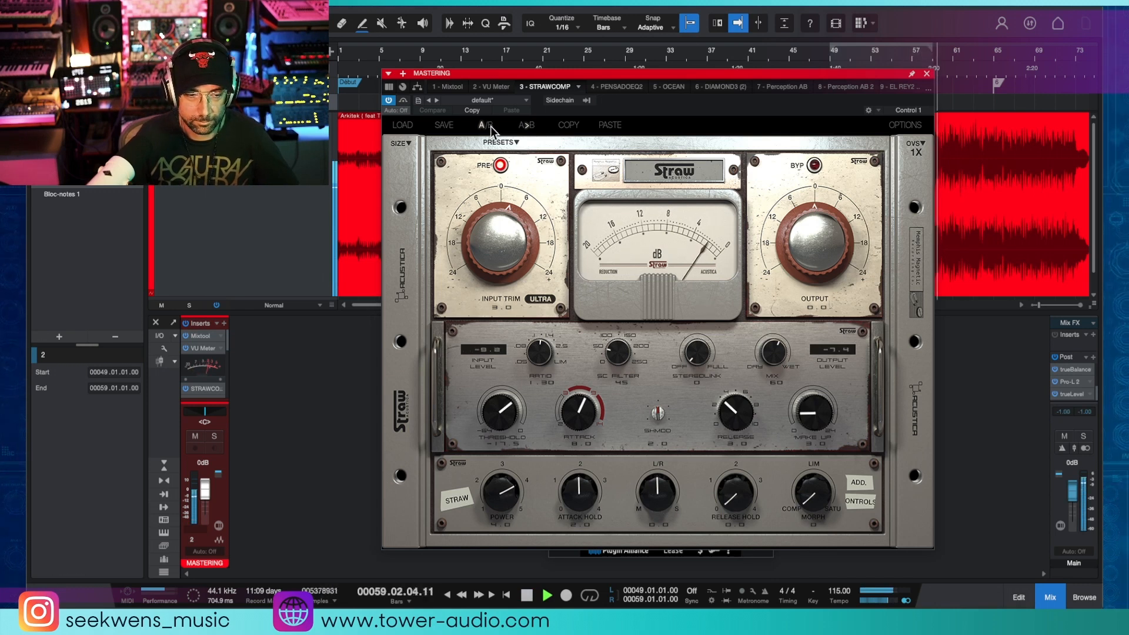
left_click(403, 101)
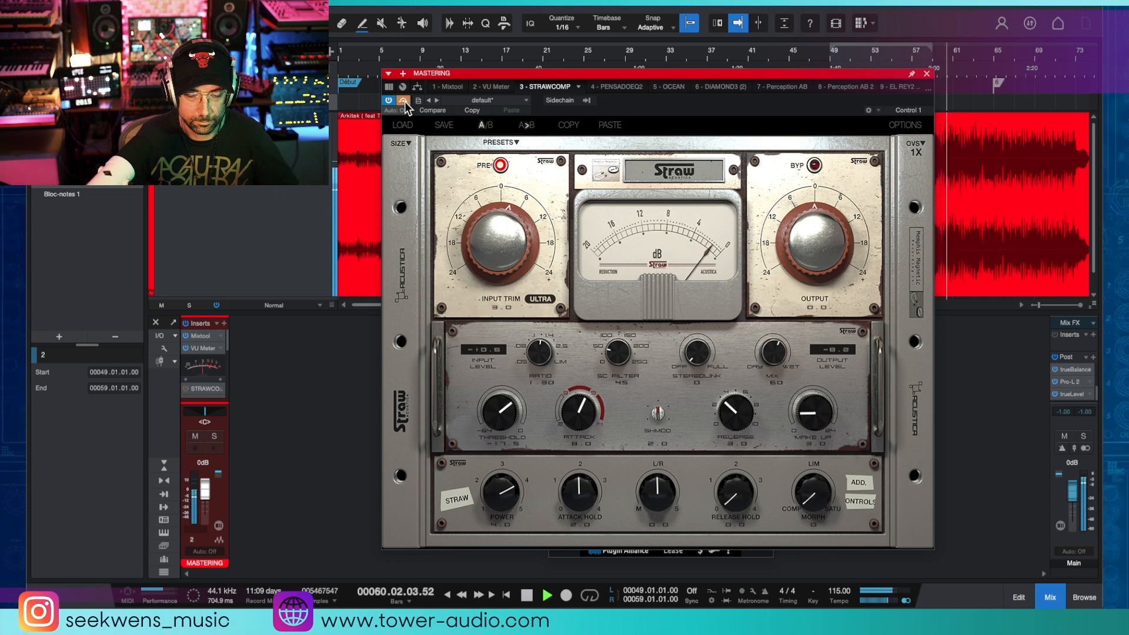
left_click(403, 100)
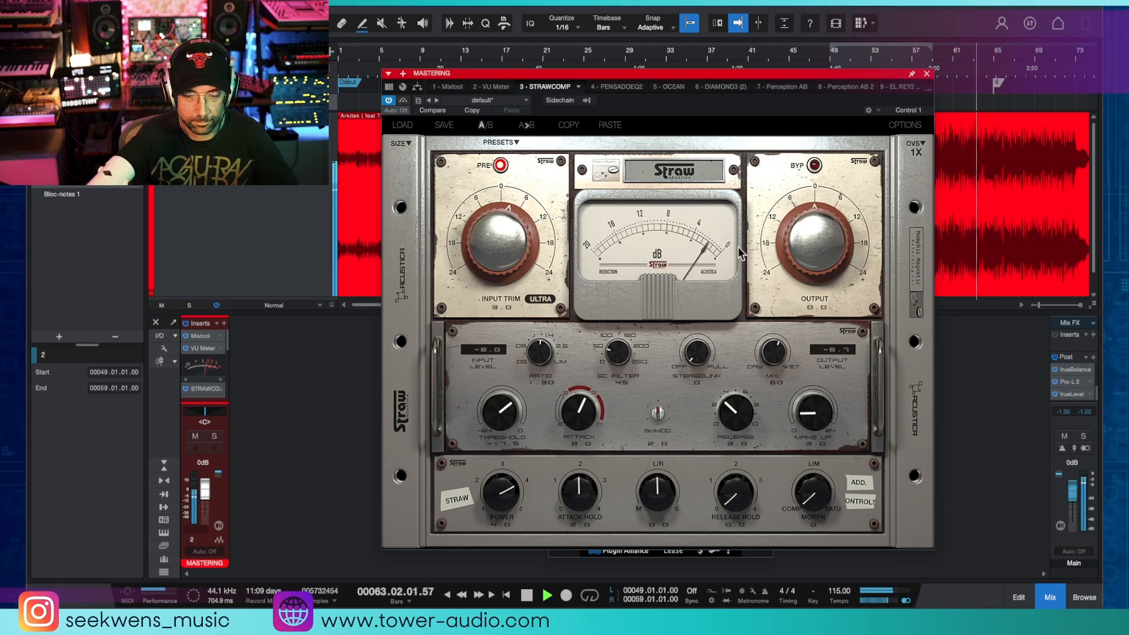
key("space")
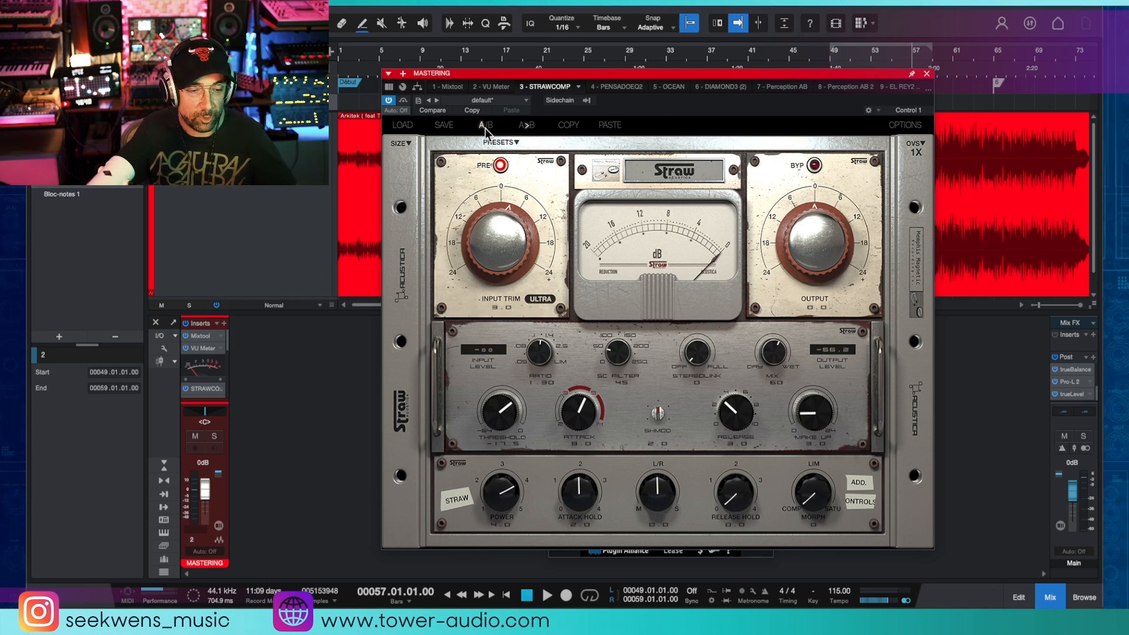
left_click(501, 166)
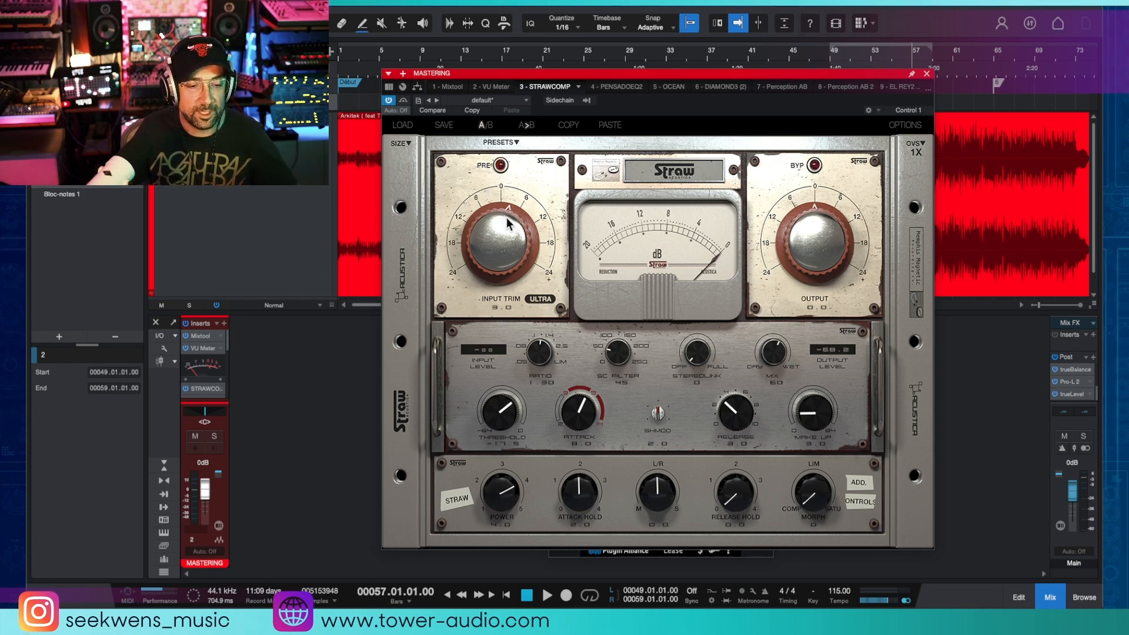
left_click(501, 166)
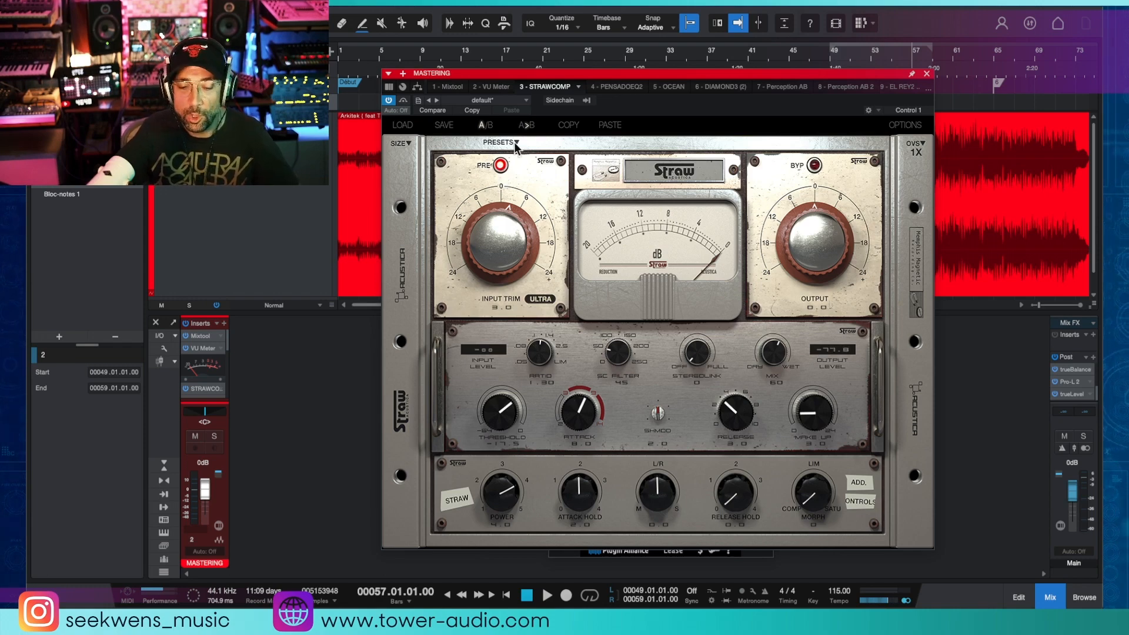
Show the PENSADOEQ2 equalizer over the arrangement and audition the track with its bypass on and off.
left_click(611, 86)
left_click_drag(653, 73, 590, 198)
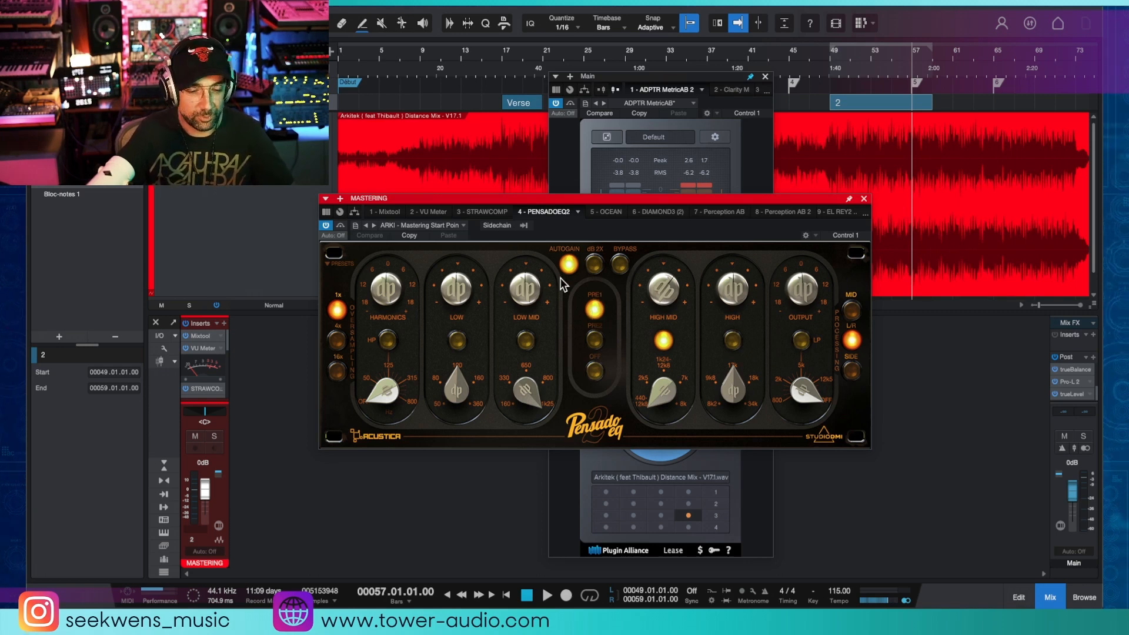
key("space")
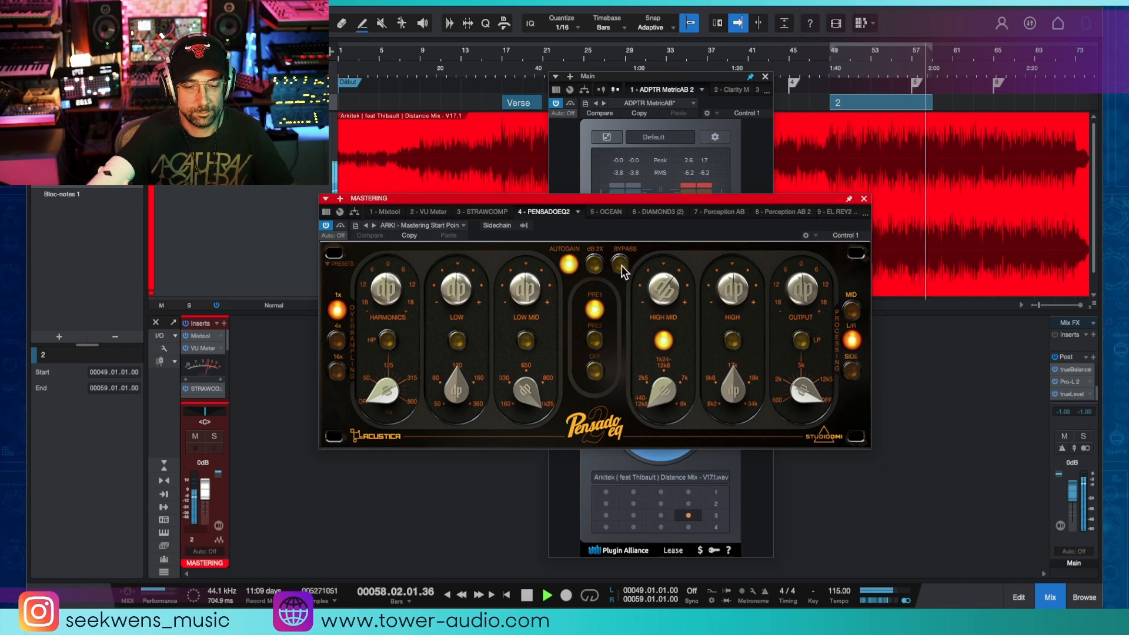
left_click(621, 265)
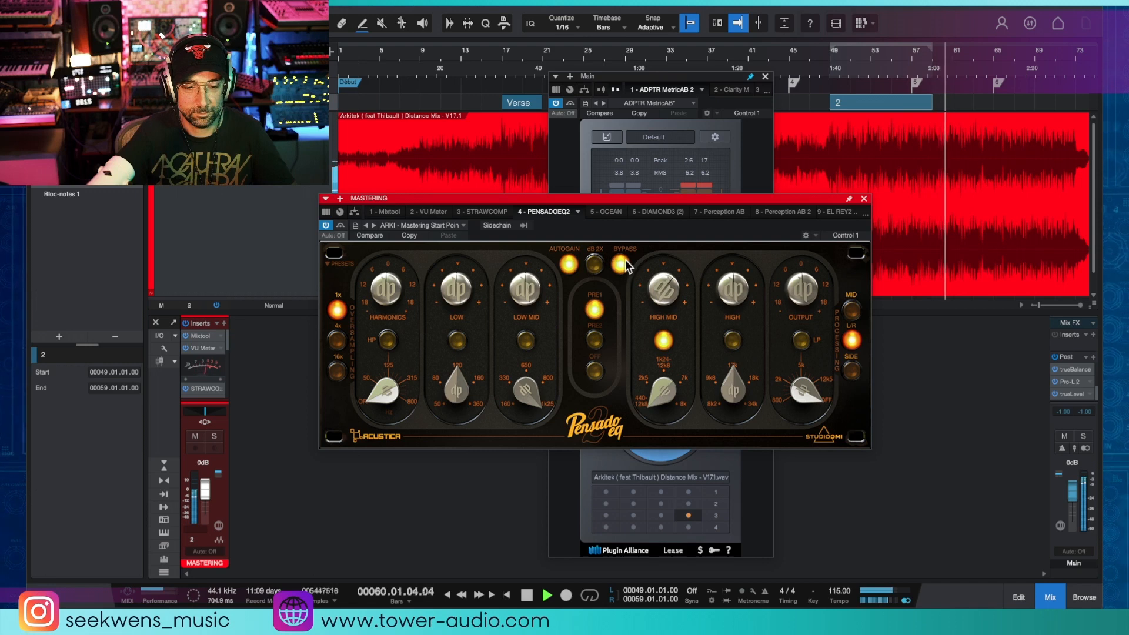
left_click(620, 264)
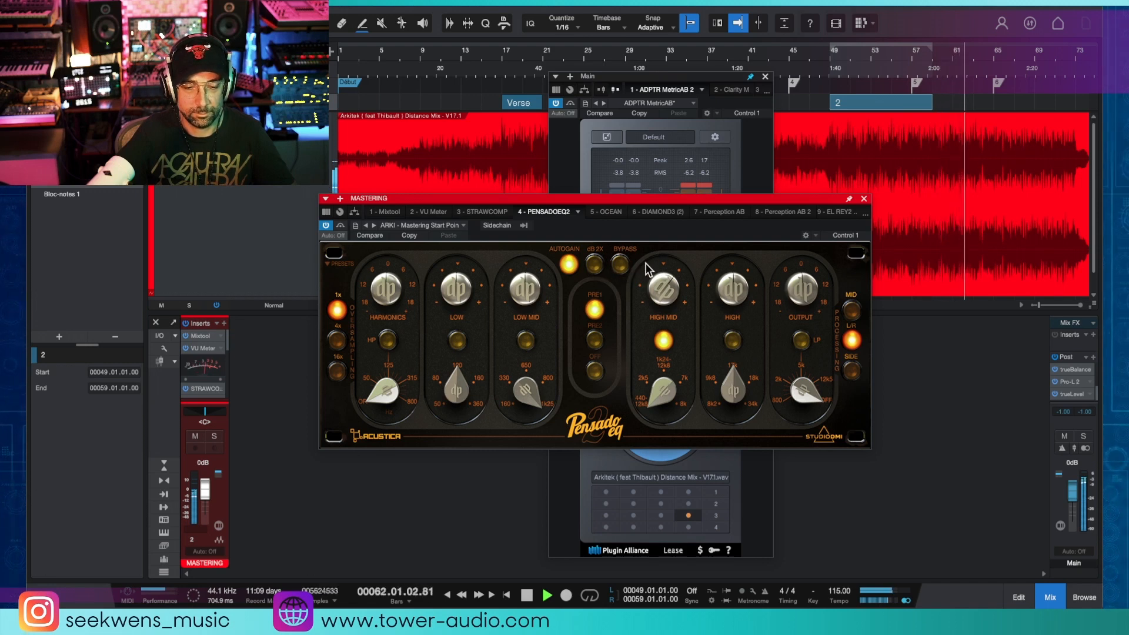
key("space")
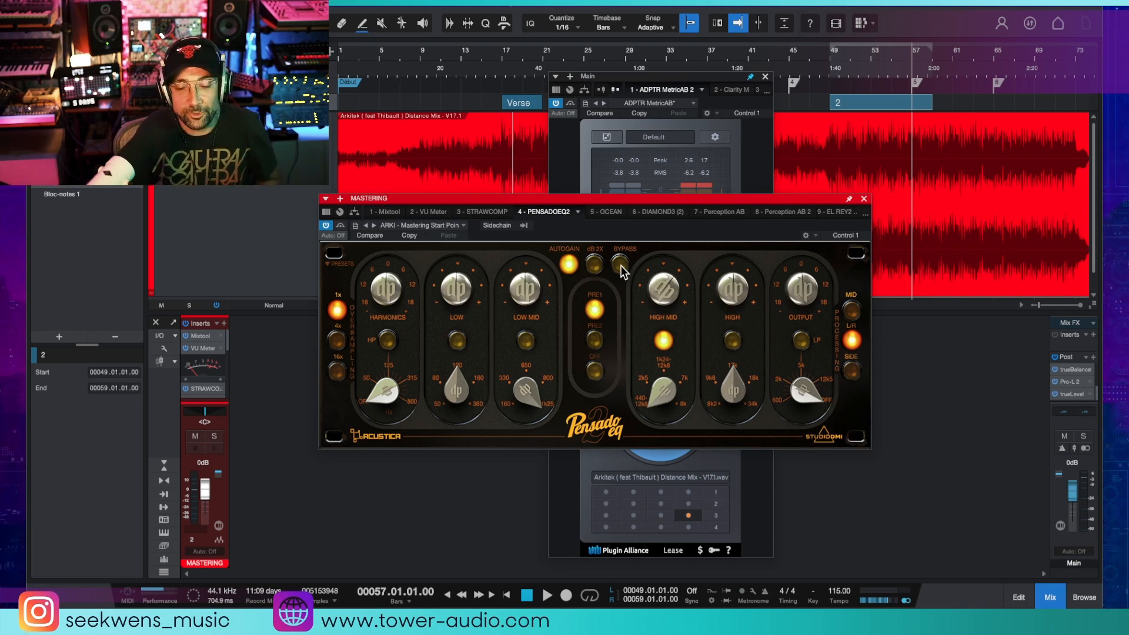
Show the OCEAN multiband compressor in full and play the track to watch its band gain reduction.
left_click(615, 211)
left_click_drag(687, 195, 726, 41)
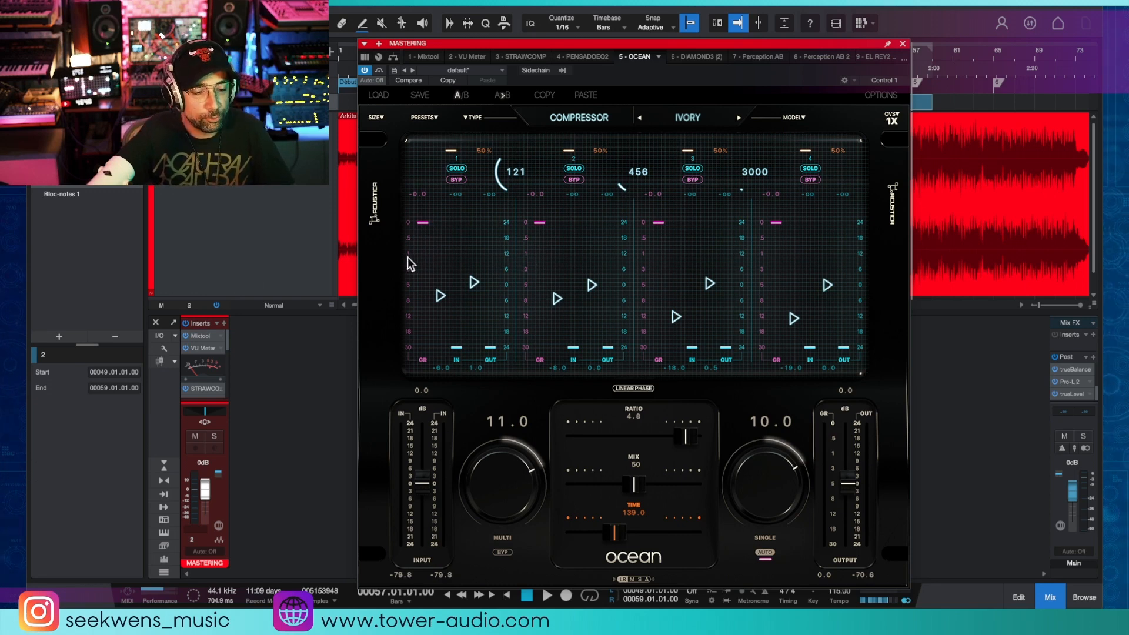
key("space")
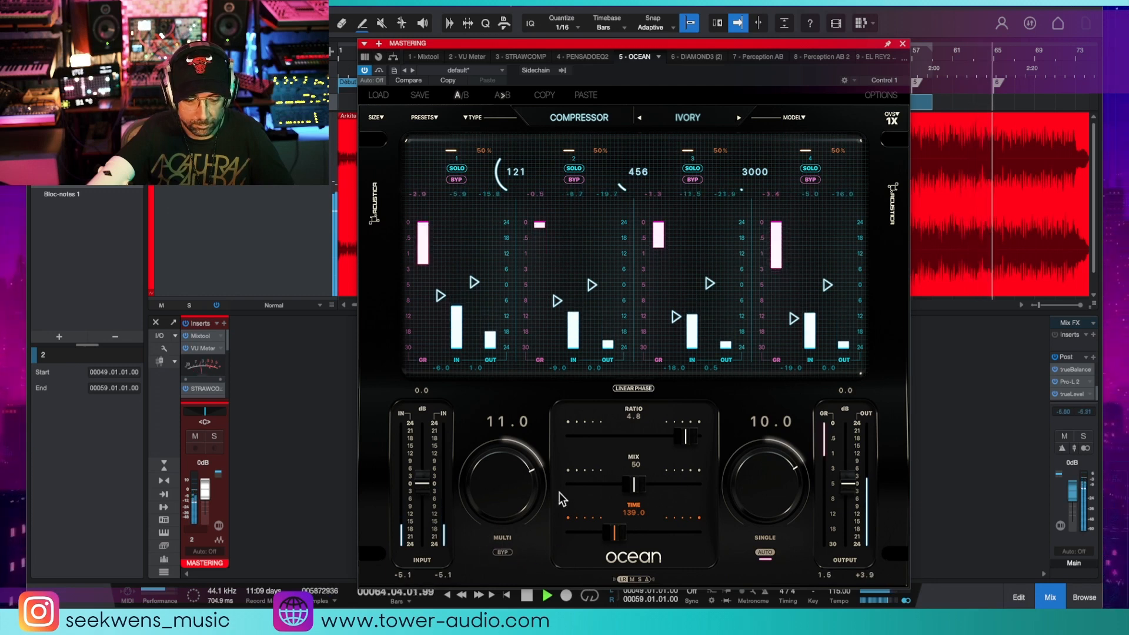
key("space")
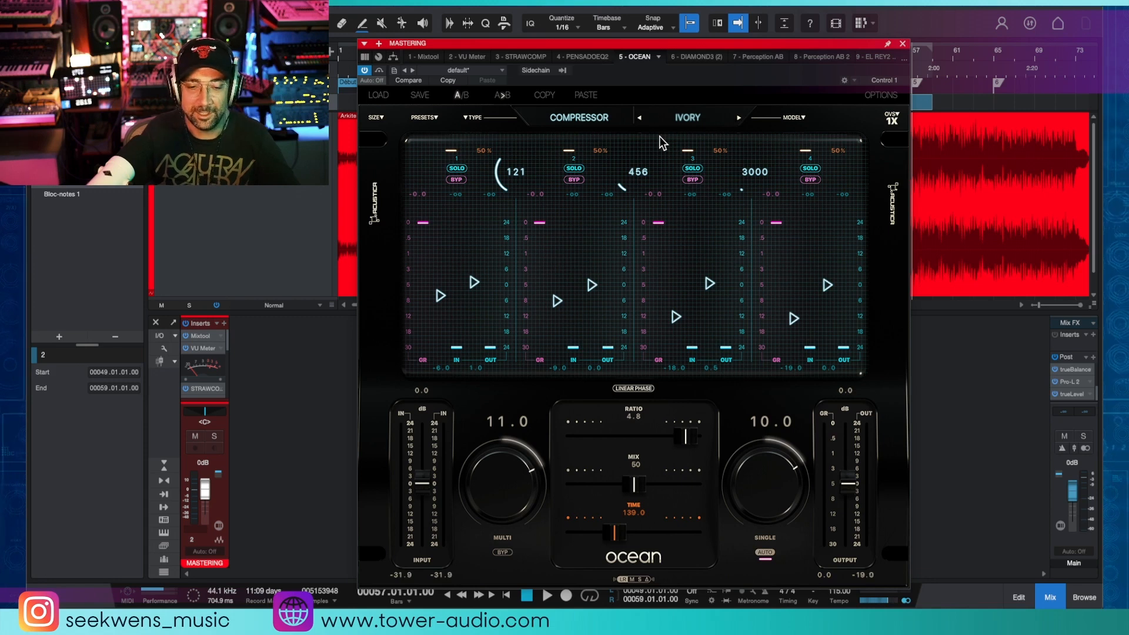
key("space")
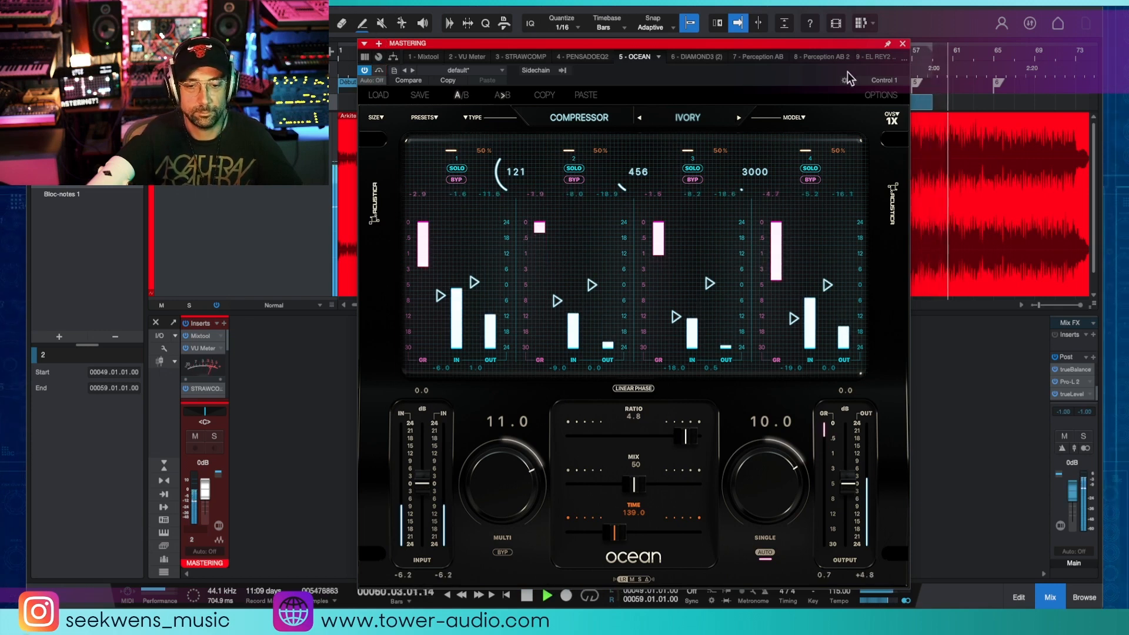
Show the DIAMOND3 (2) equalizer, stop playback and move the plug-in window down over the arrangement.
left_click(713, 57)
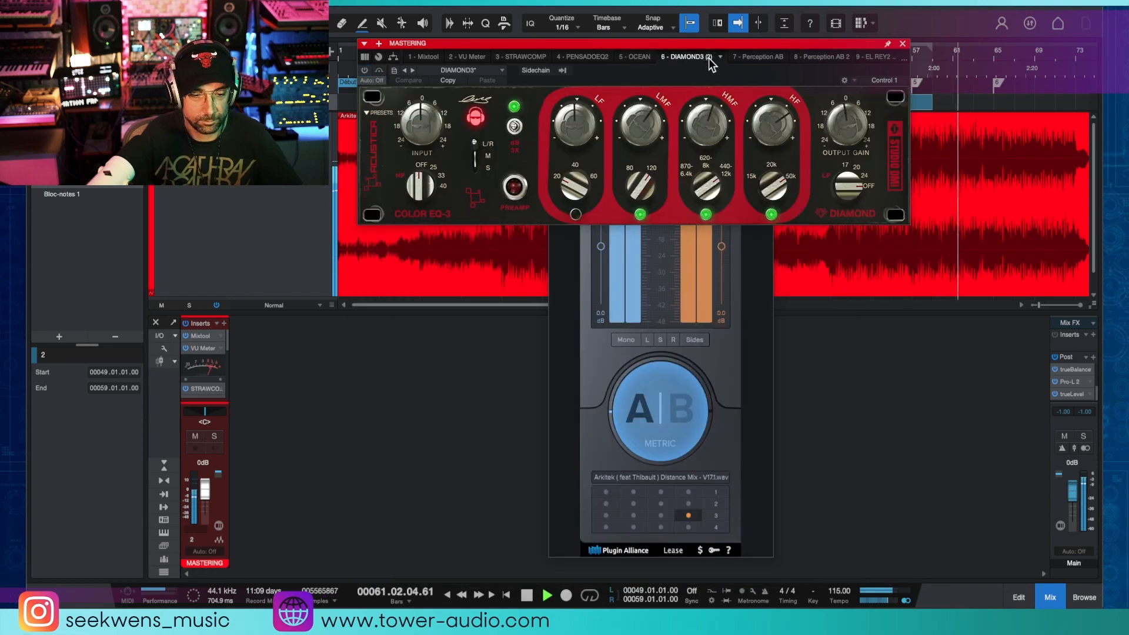
key("space")
left_click_drag(597, 43, 600, 210)
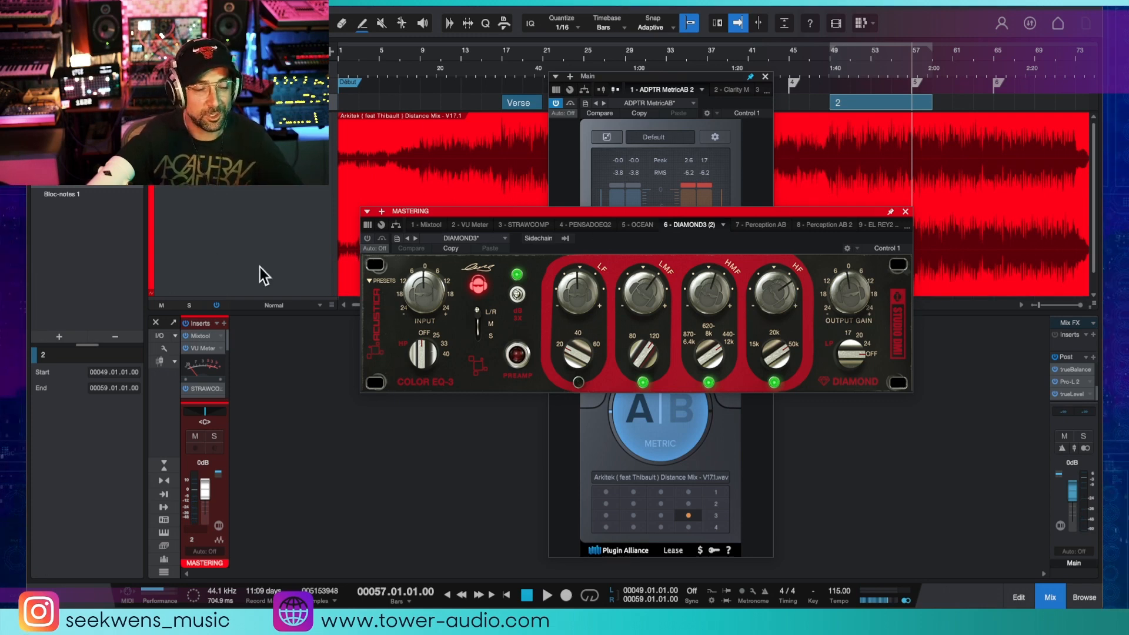
Show the EL REY2 STEREO compressor in full and audition the track with looping enabled over bars 49 to 59.
left_click(756, 225)
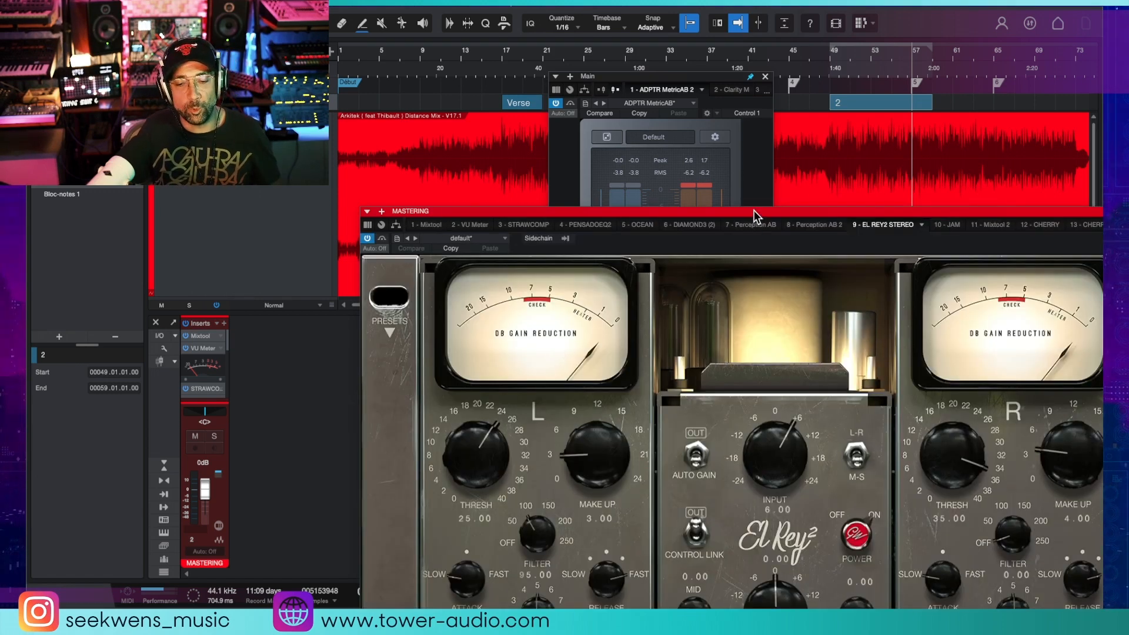
left_click_drag(754, 211, 638, 66)
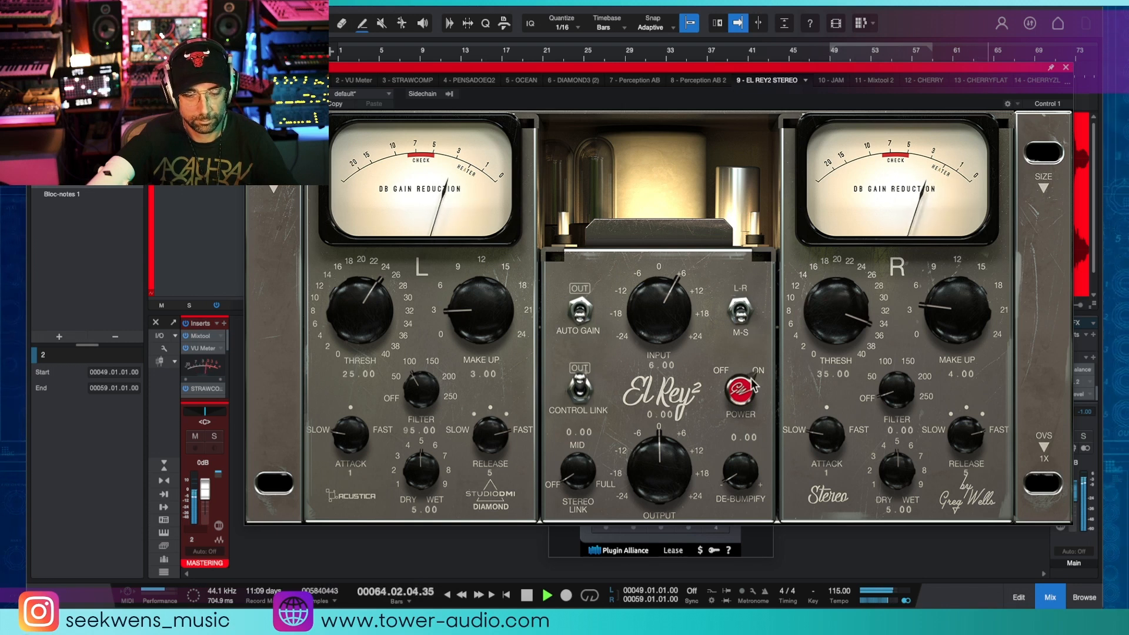
key("KP_Divide")
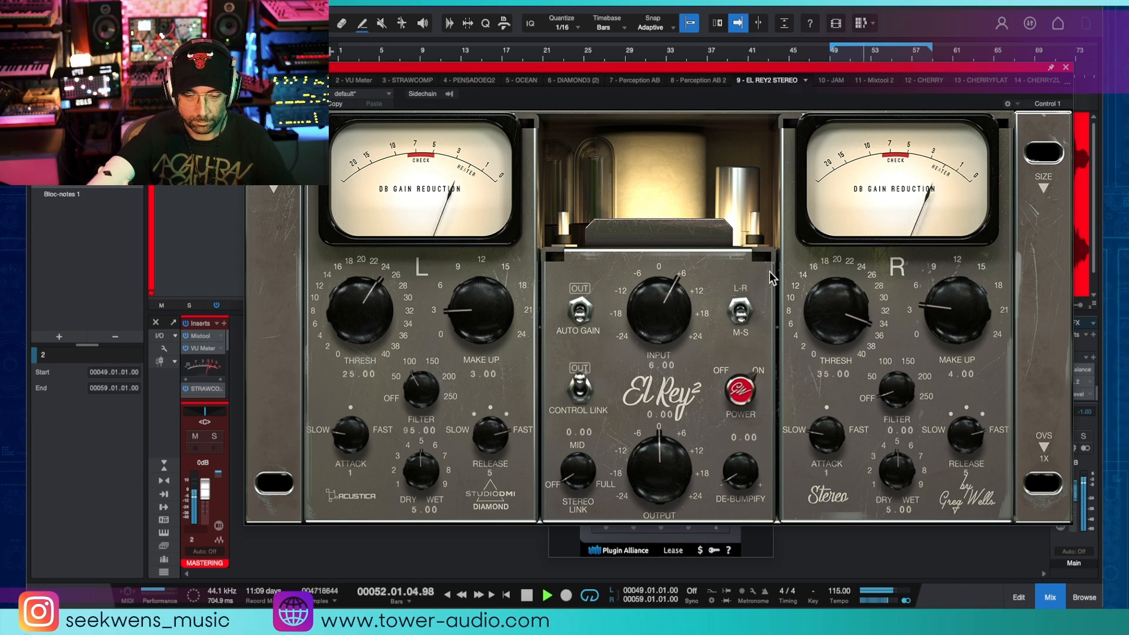
key("space")
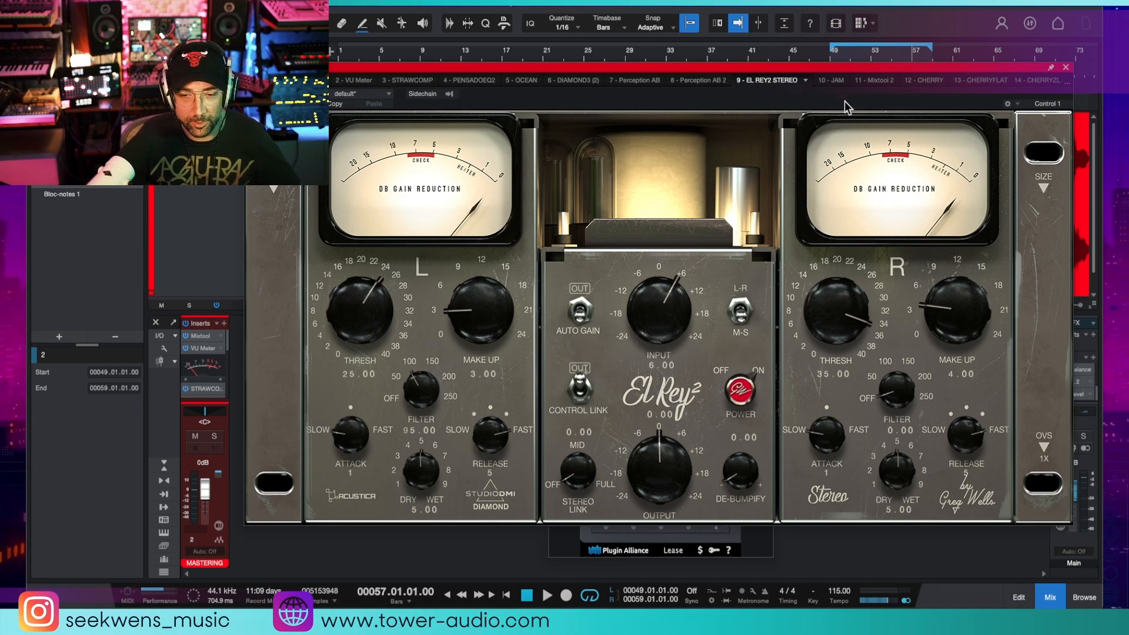
Switch through the JAM, EL REY2 STEREO and CHERRY plug-ins and reposition the CHERRY window over the arrangement.
left_click(831, 80)
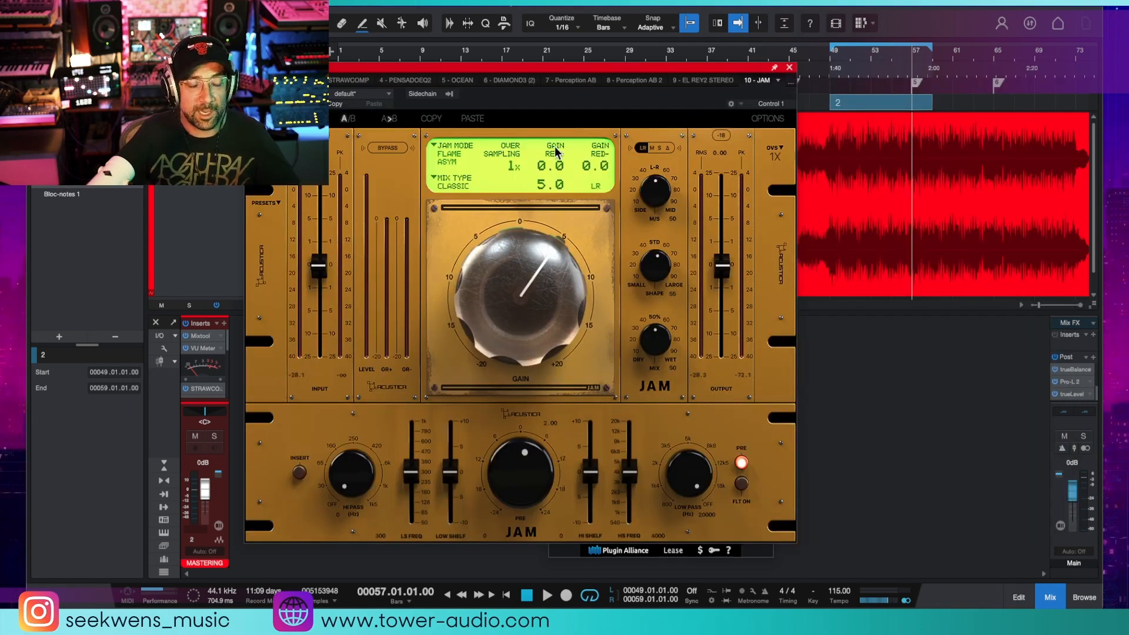
left_click(726, 81)
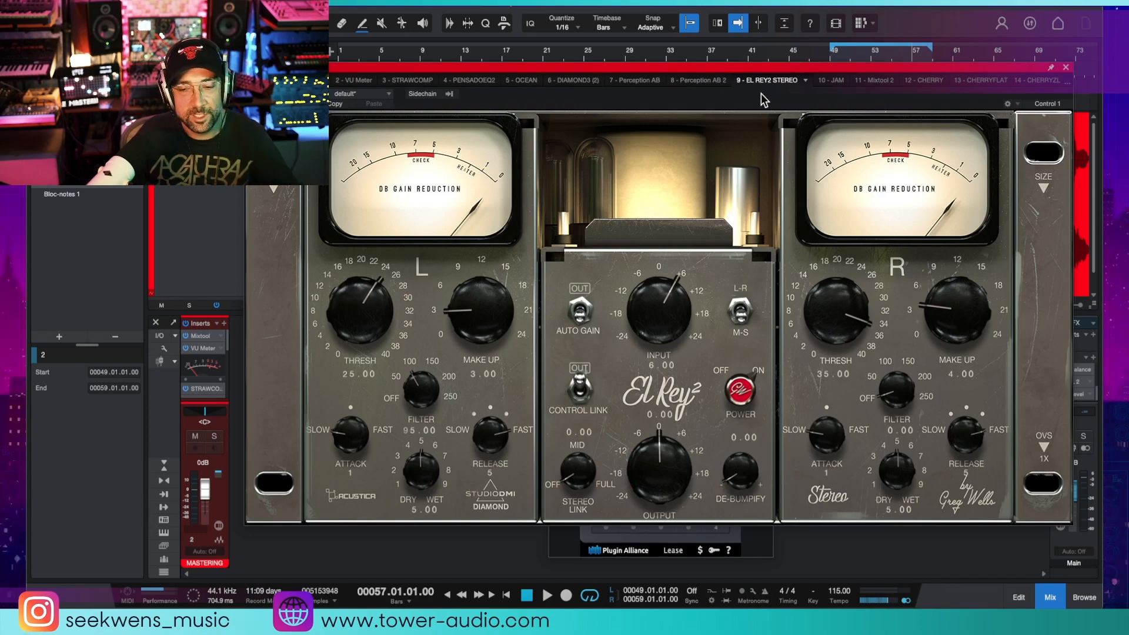
left_click(935, 81)
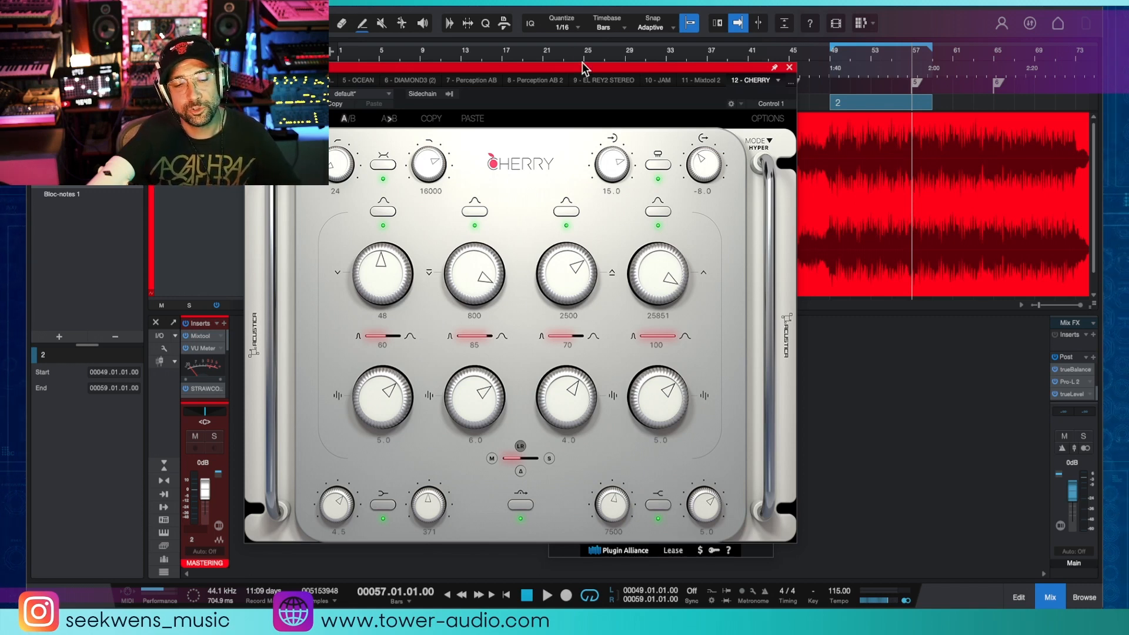
left_click_drag(584, 67, 613, 76)
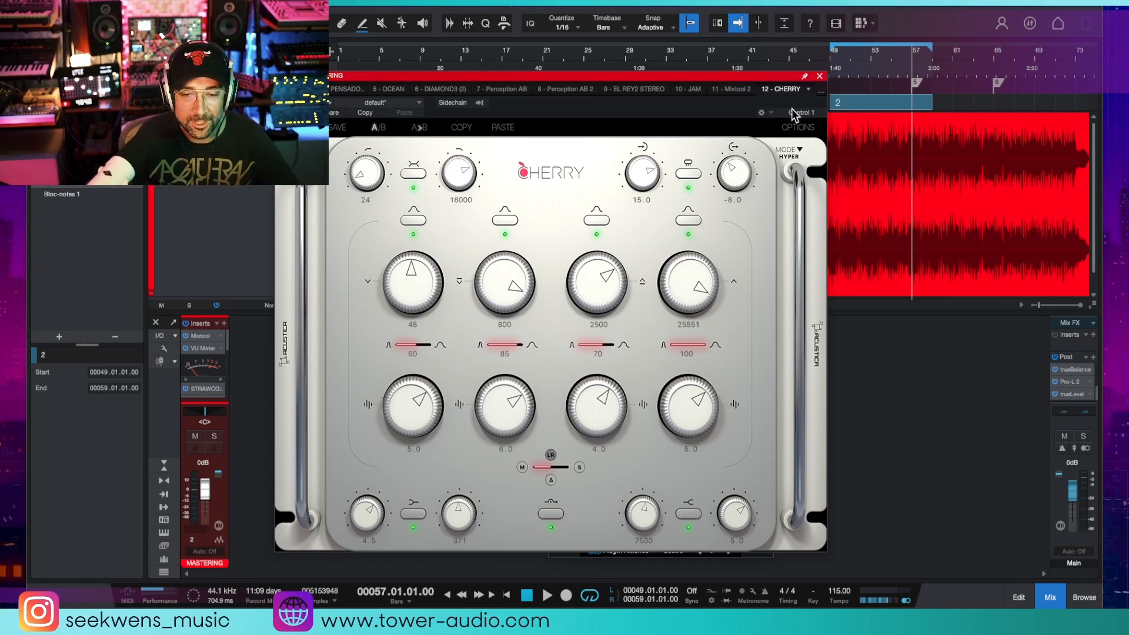
Show the JAM plug-in and play the track with its channel mode set to delta.
left_click(823, 89)
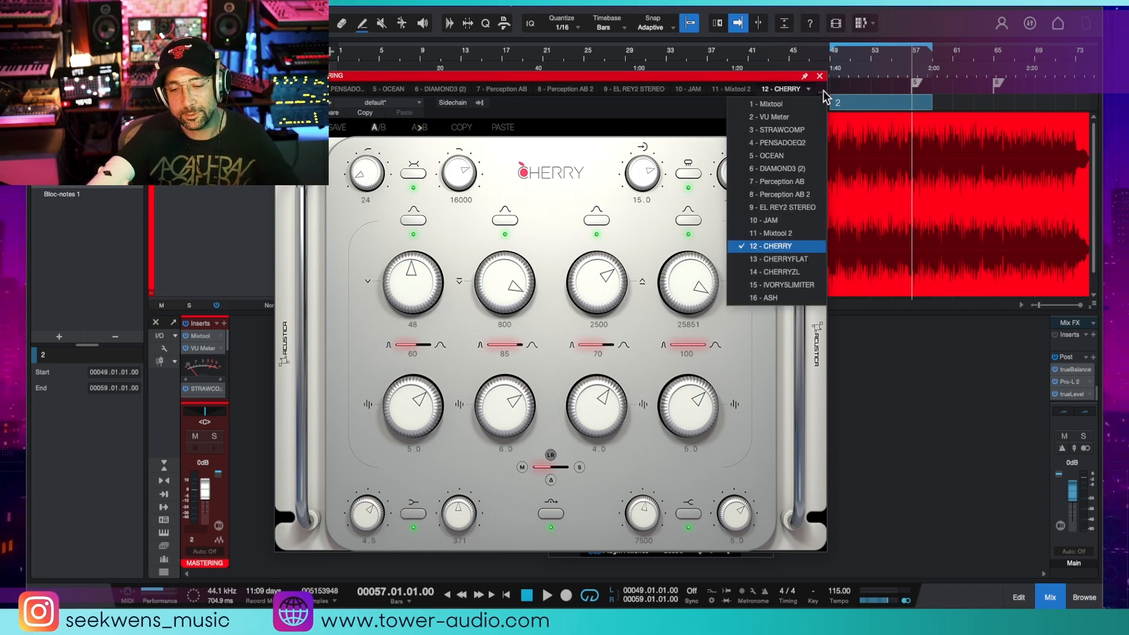
left_click(777, 220)
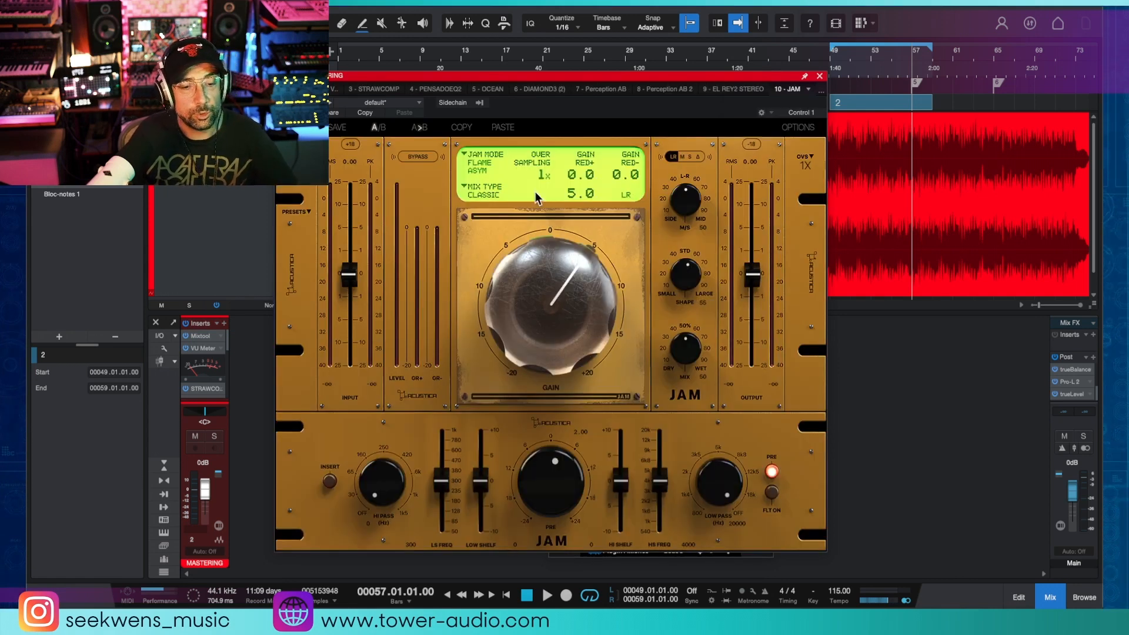
left_click(698, 157)
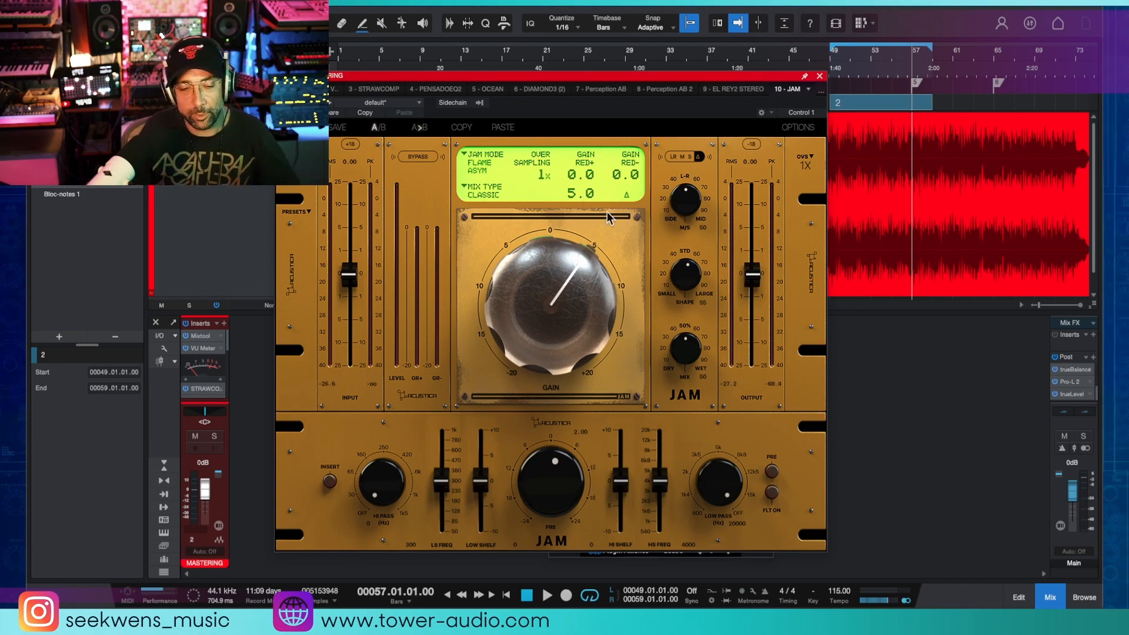
key("space")
Audition the JAM modes Flame Vintage, Flame Asym and Buff MAS, and restore Flame Asym with the LR channel mode.
left_click(482, 166)
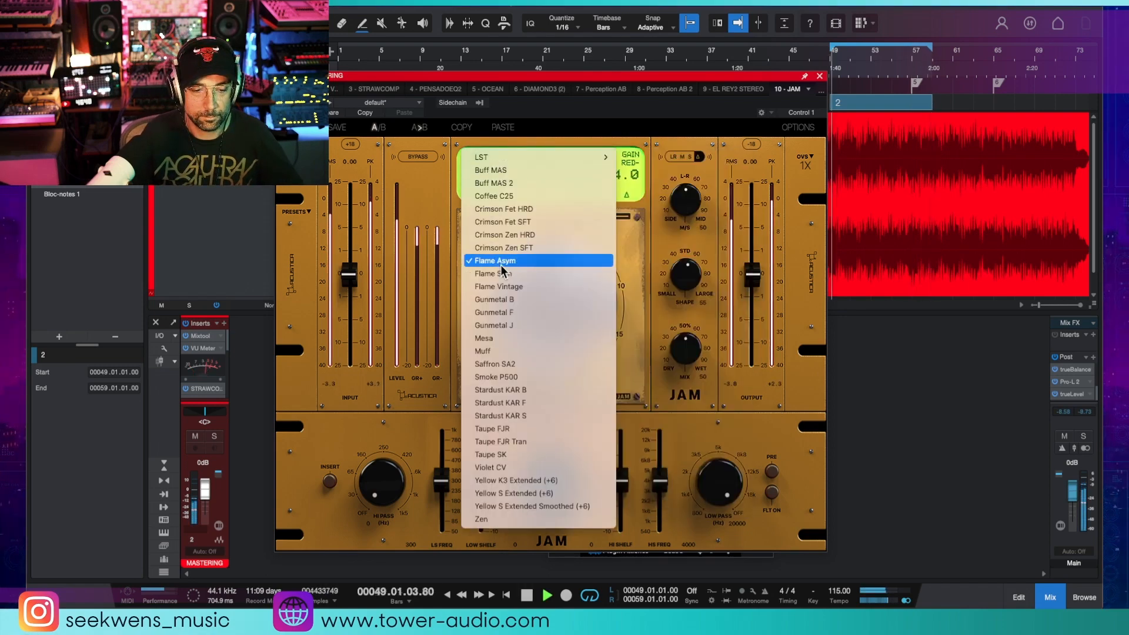
left_click(502, 286)
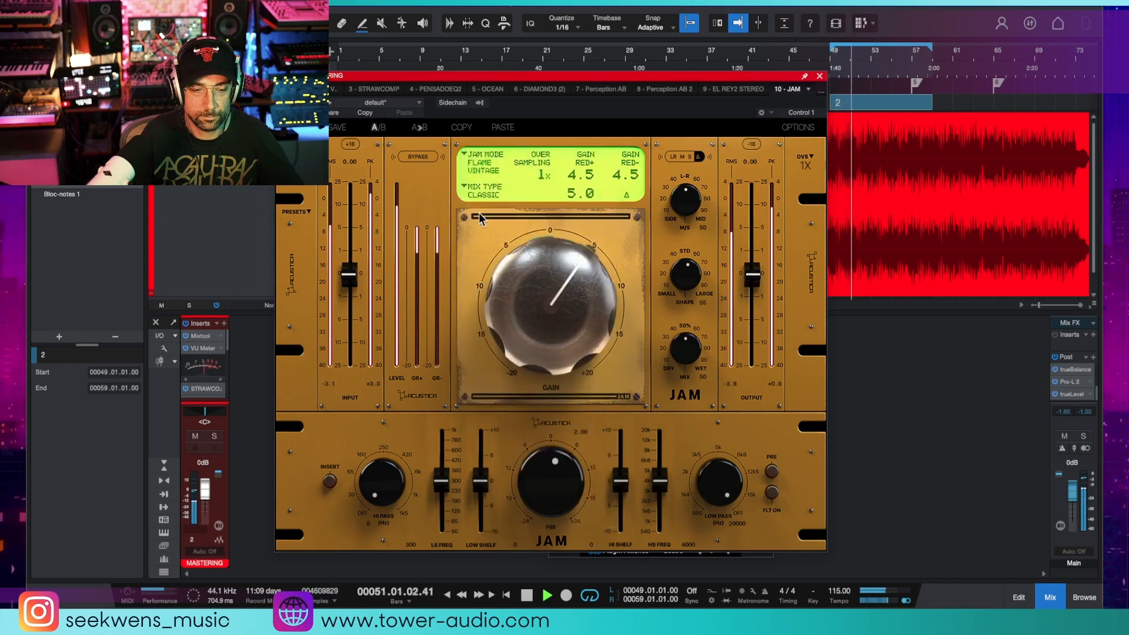
left_click(483, 162)
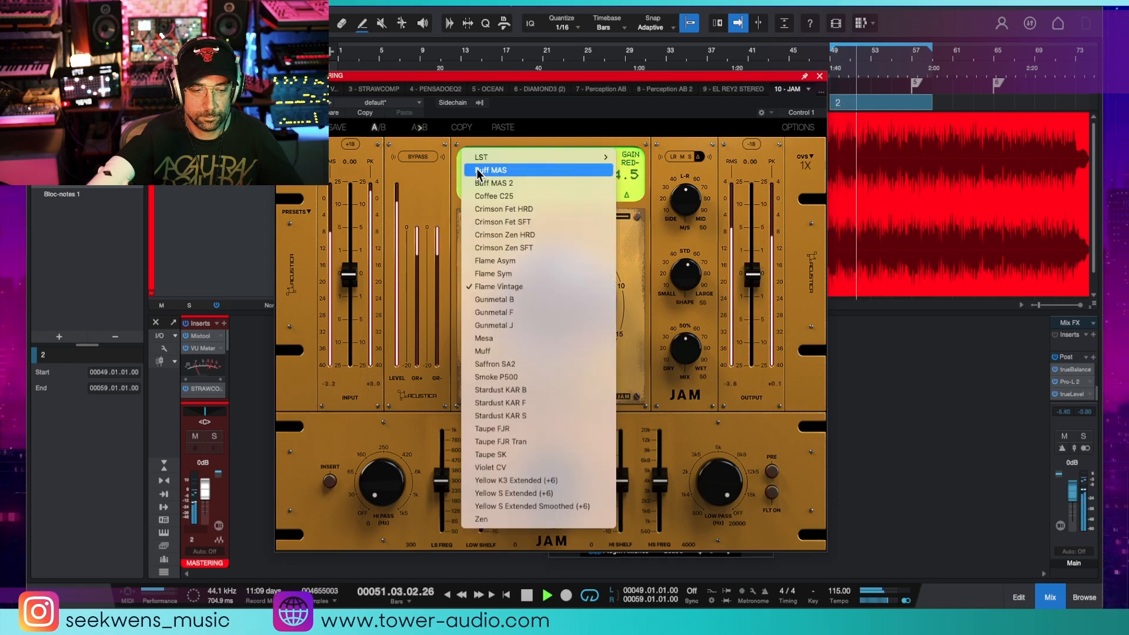
left_click(507, 261)
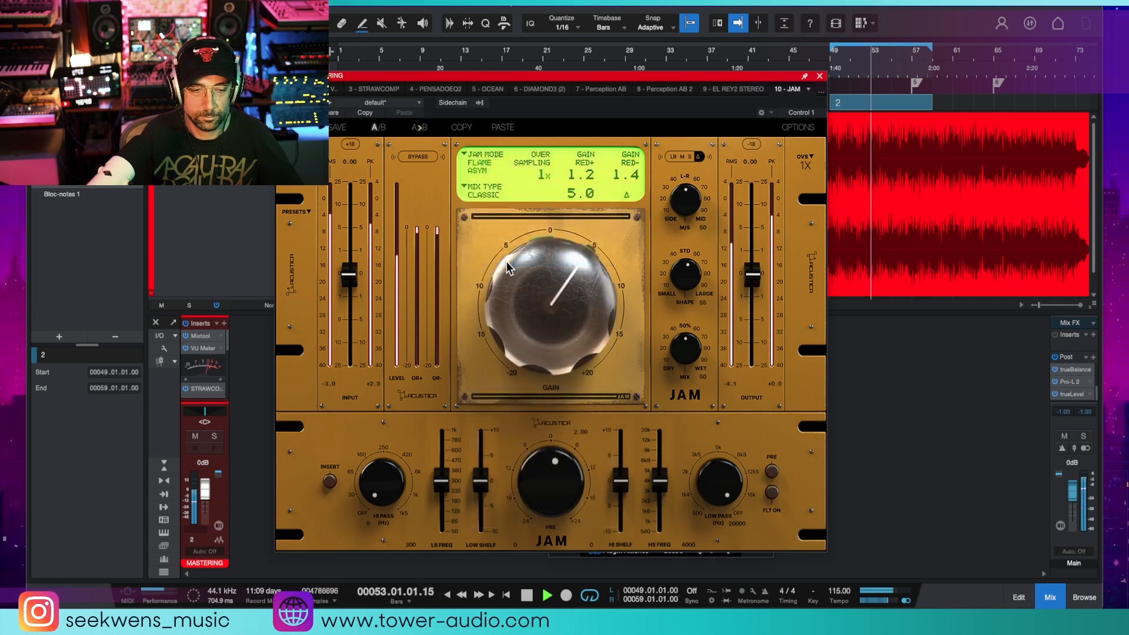
left_click(479, 157)
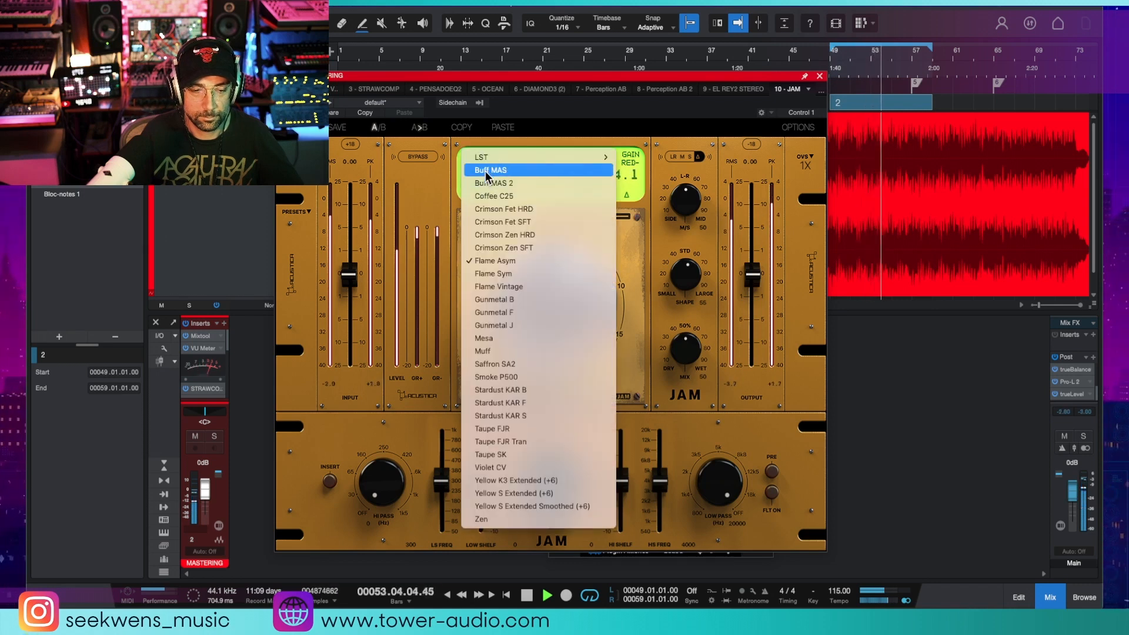
left_click(486, 170)
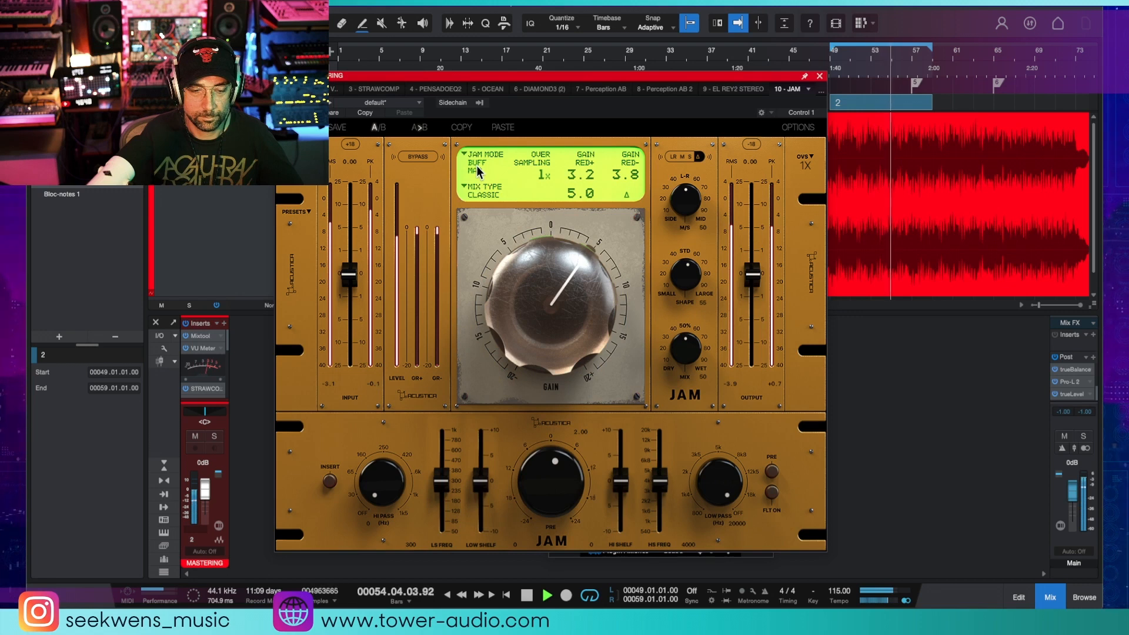
left_click(479, 172)
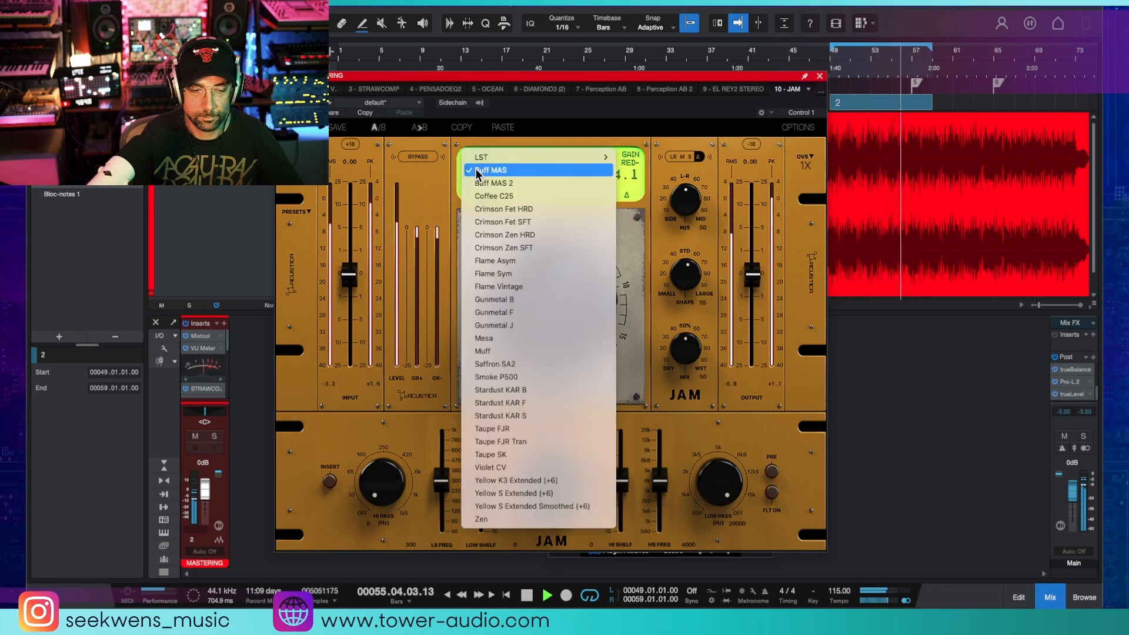
left_click(519, 260)
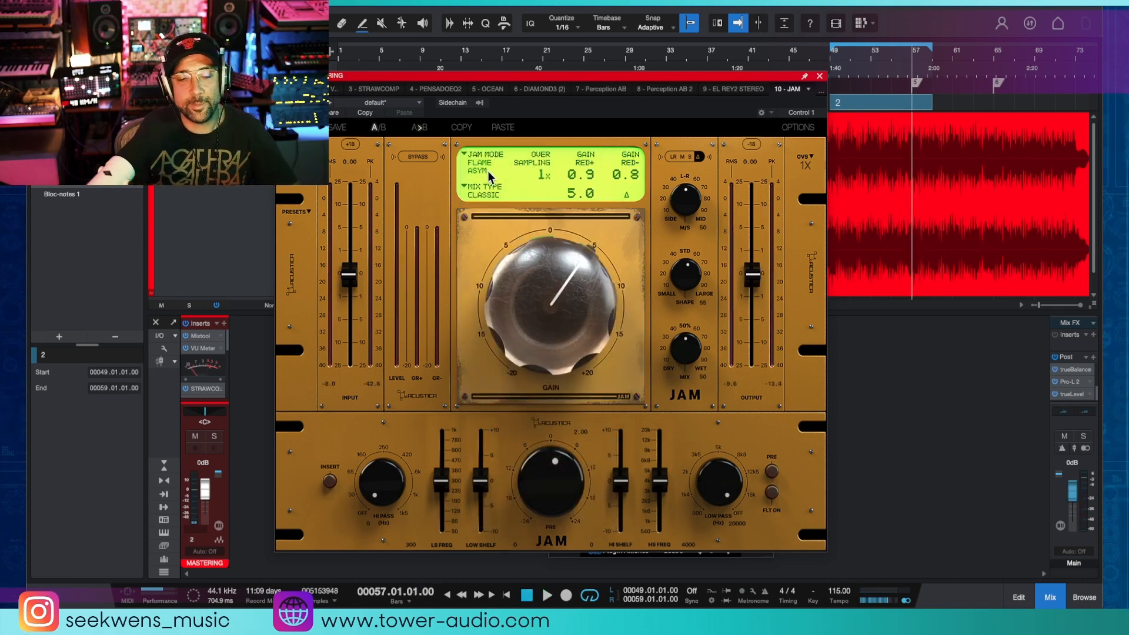
left_click(674, 158)
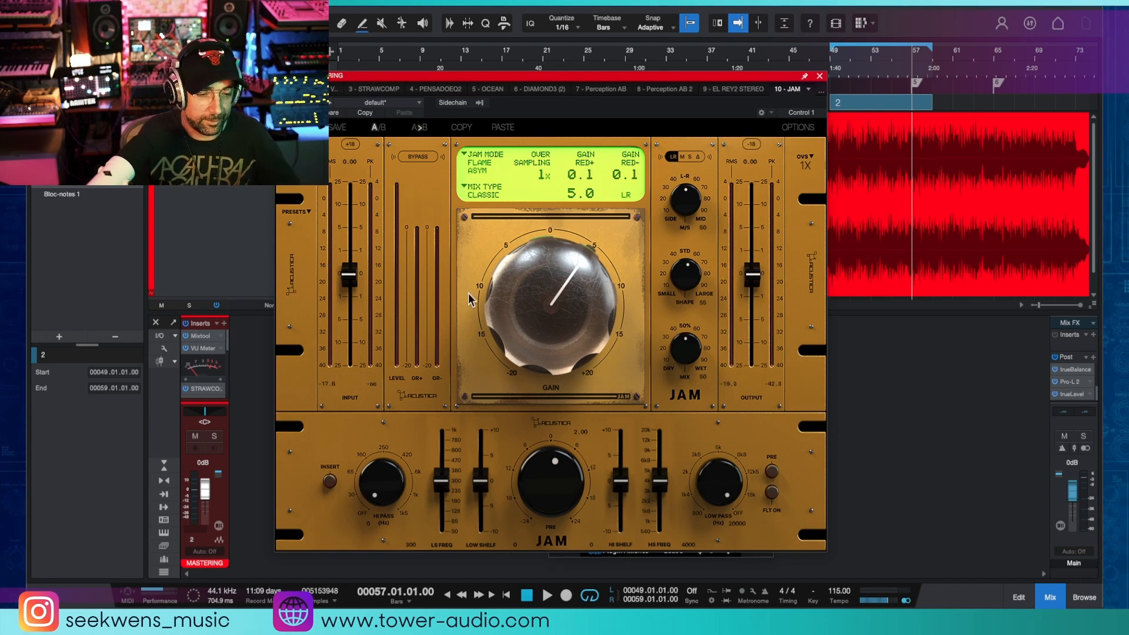
Show the CHERRY equalizer and its CHERRYZL version from the mastering chain.
left_click(821, 93)
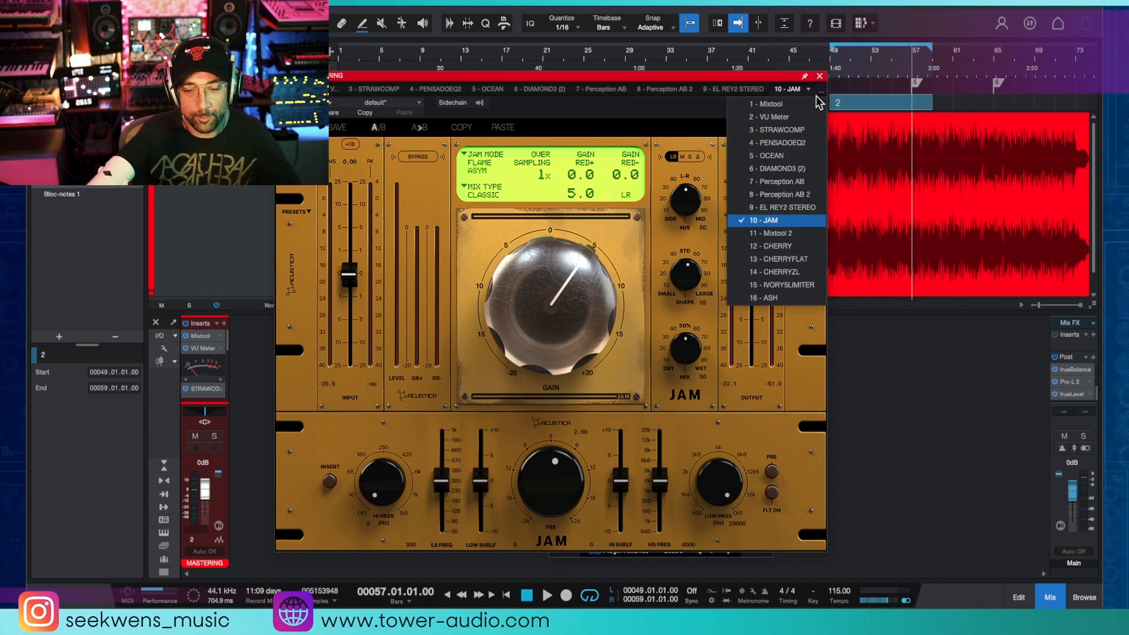
left_click(786, 247)
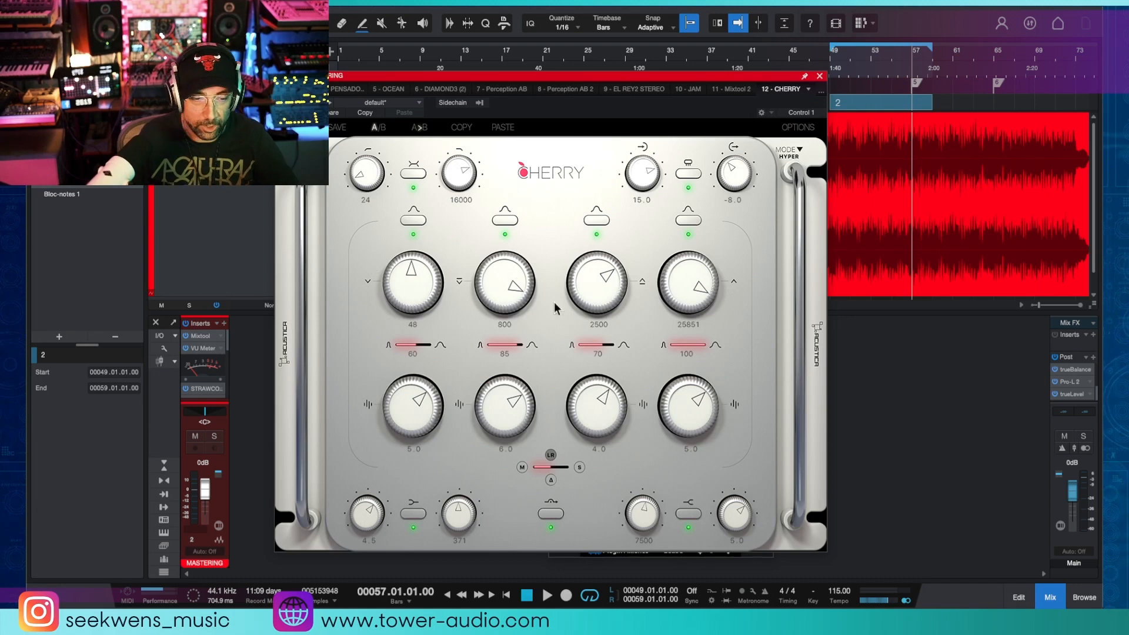
left_click(822, 91)
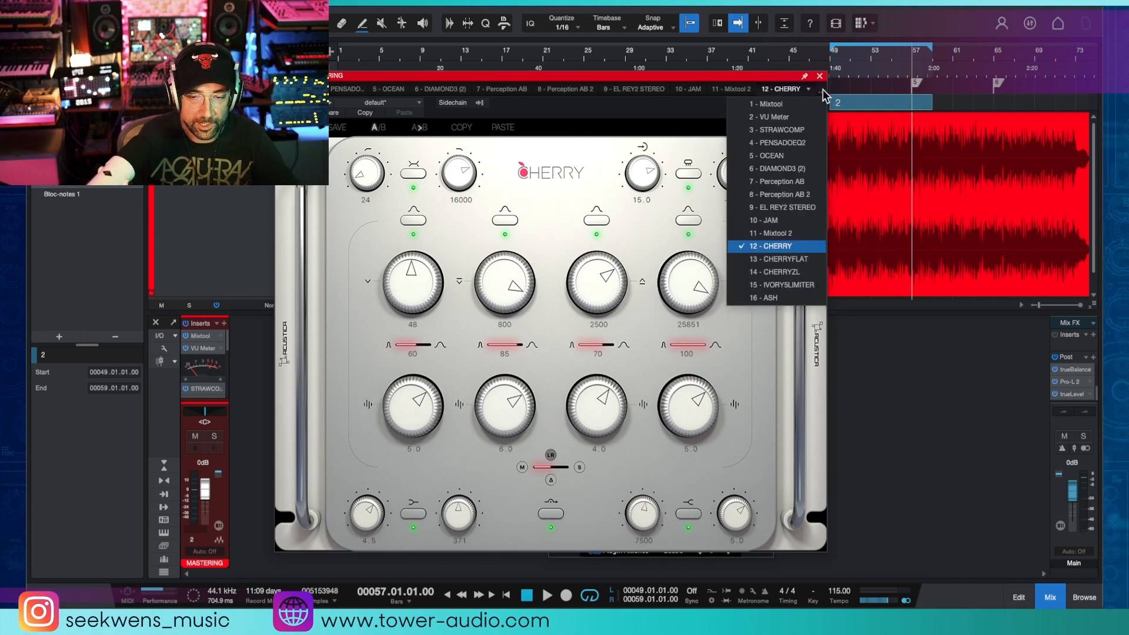
left_click(799, 272)
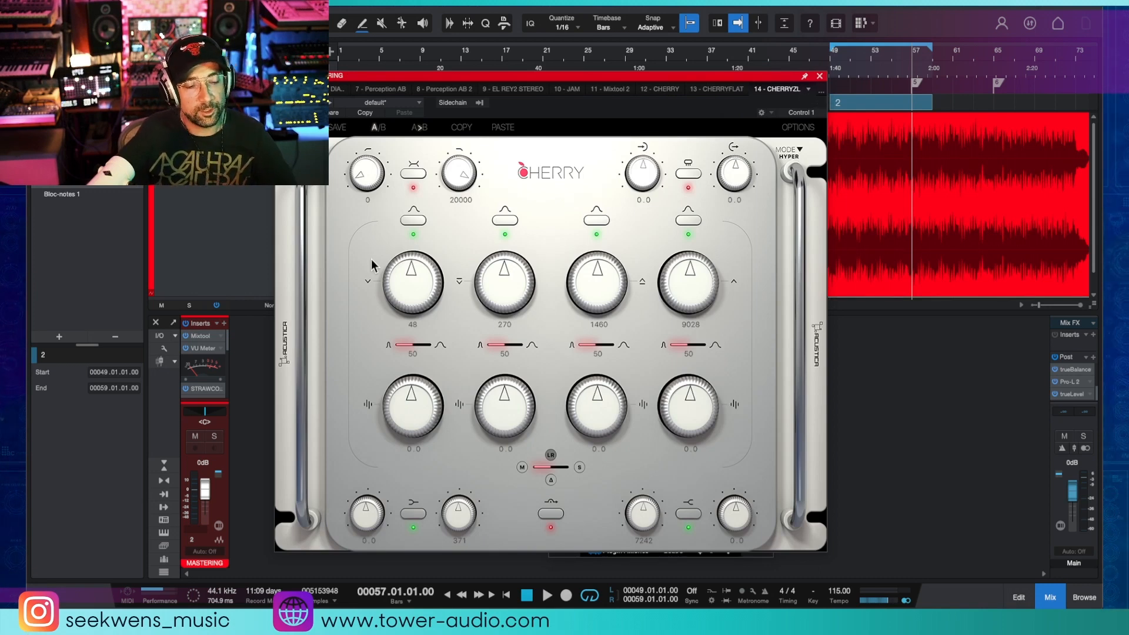
Raise the four CHERRYZL band frequencies to their highest settings, lower the fourth to 2929, and reset all four to their defaults.
left_click_drag(418, 445, 455, 102)
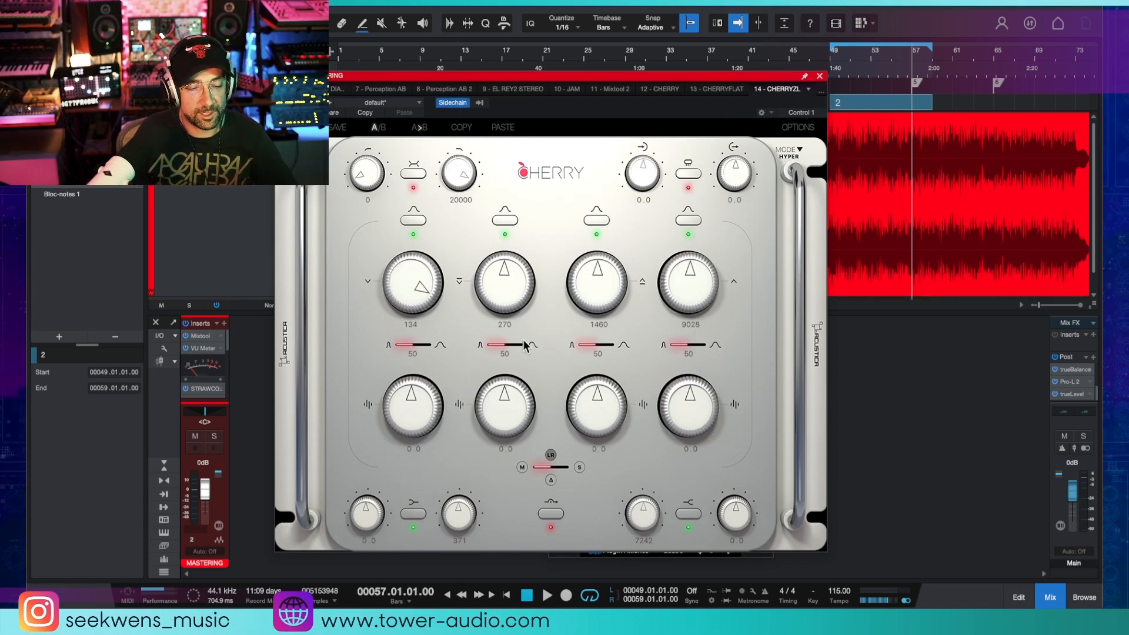
left_click_drag(520, 262, 540, 66)
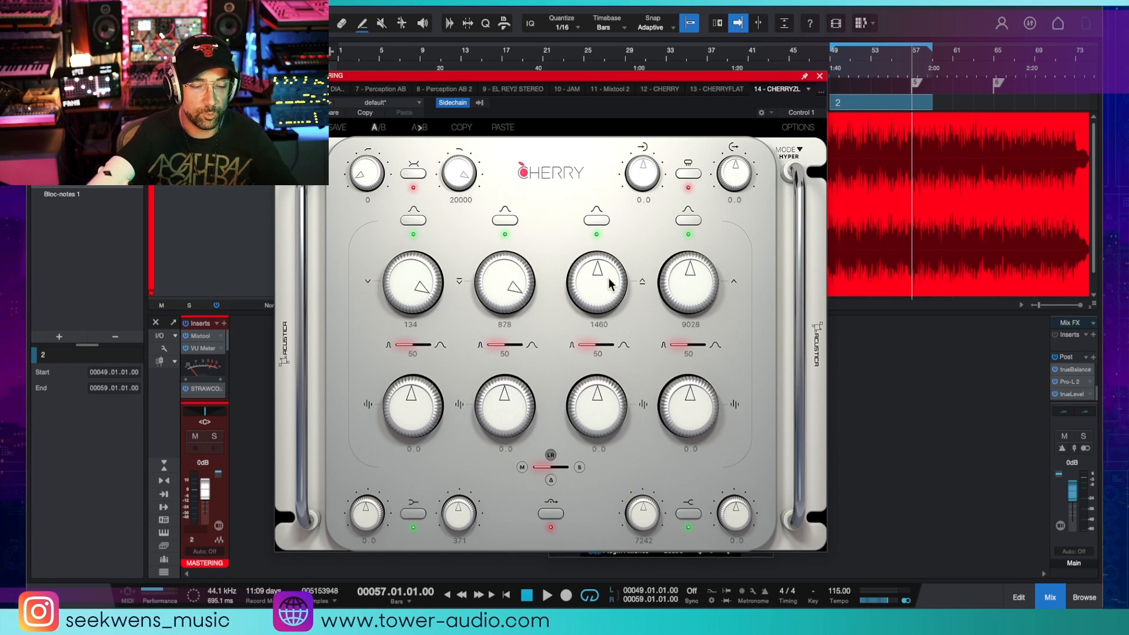
left_click_drag(610, 284, 625, 327)
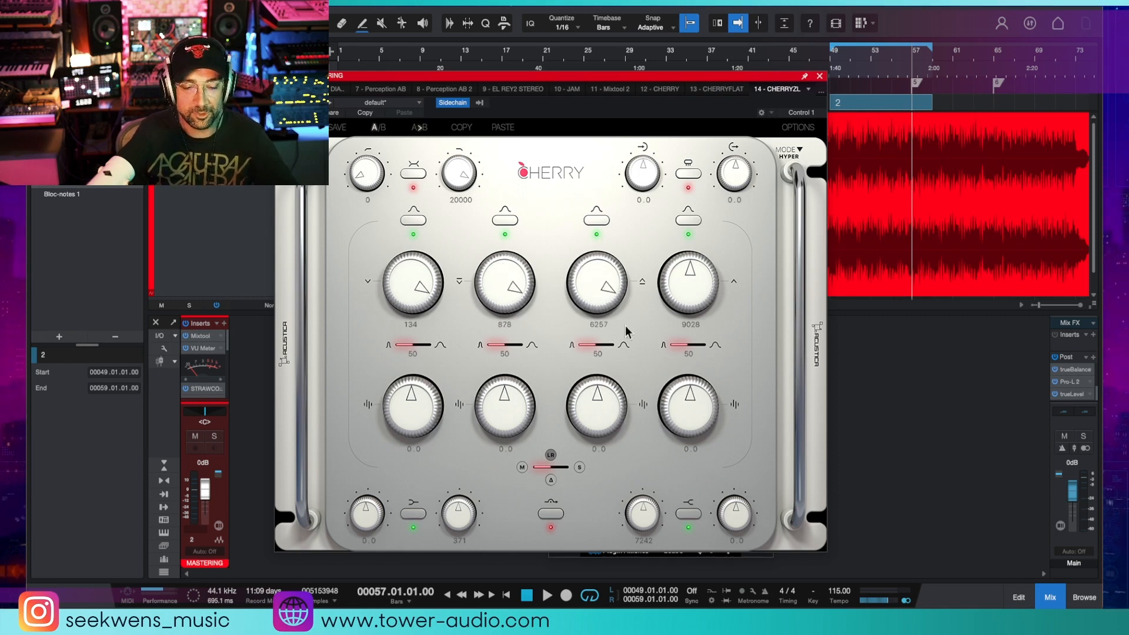
left_click_drag(693, 284, 710, 231)
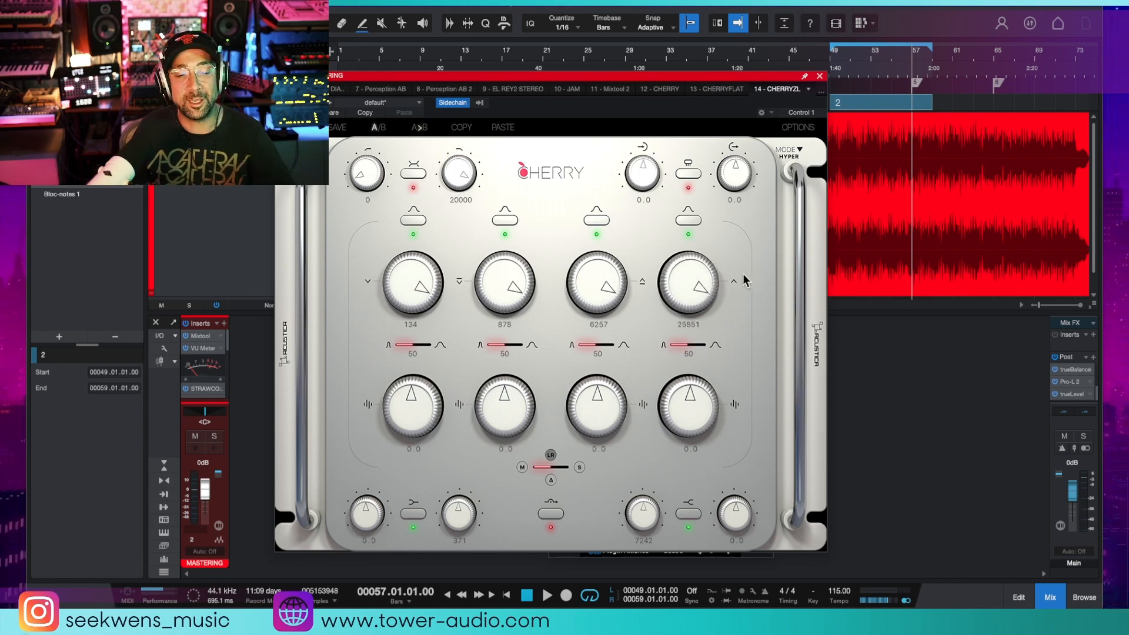
left_click_drag(696, 284, 704, 494)
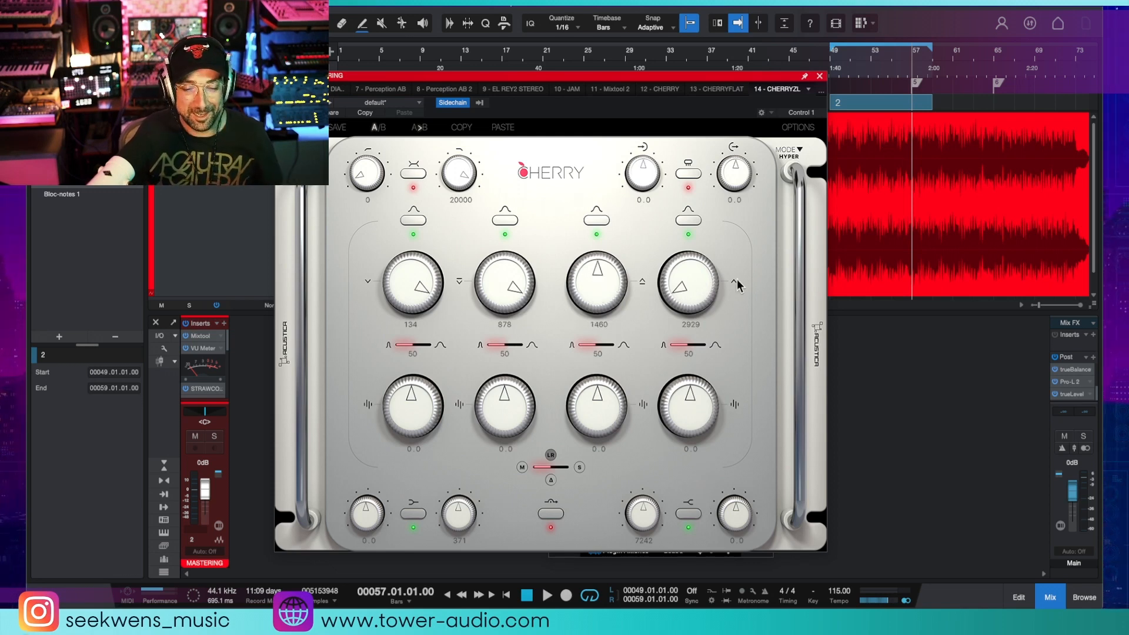
double_click(499, 303)
double_click(439, 282)
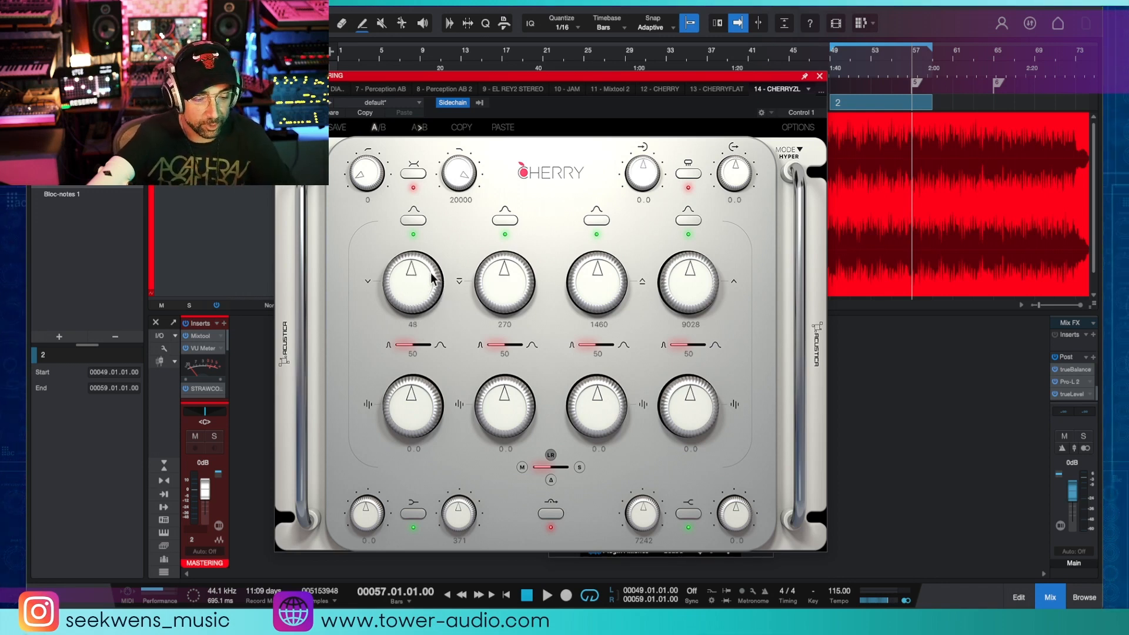
Lower the first band's gain to -10.0 and reset it, and sweep that band's width to 100 and down to 0.
left_click_drag(433, 414, 448, 569)
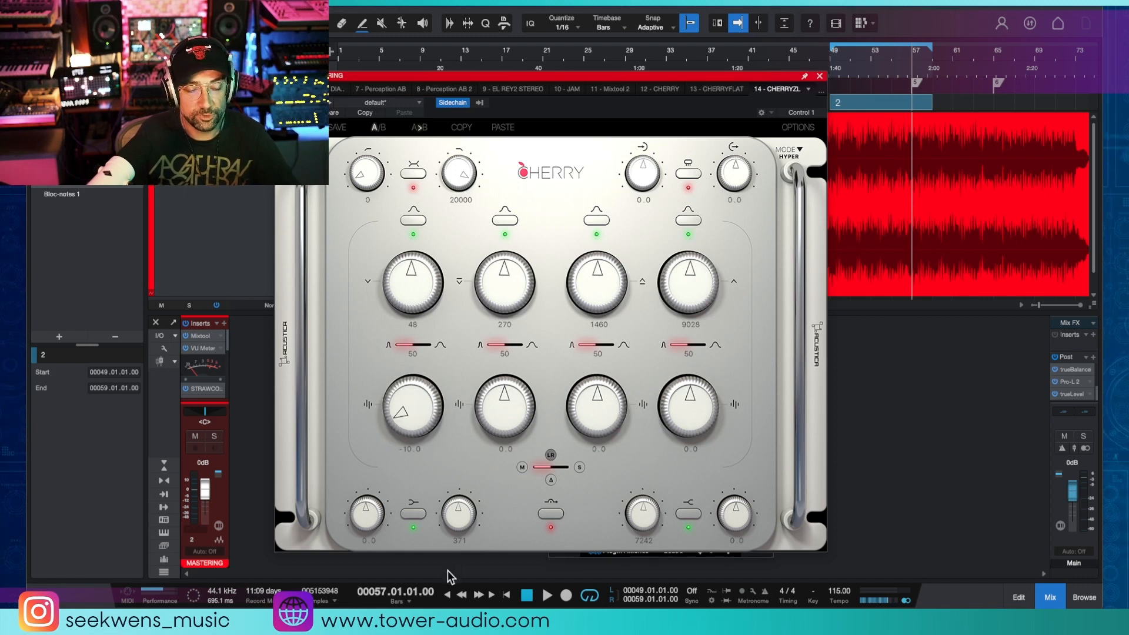
double_click(416, 420)
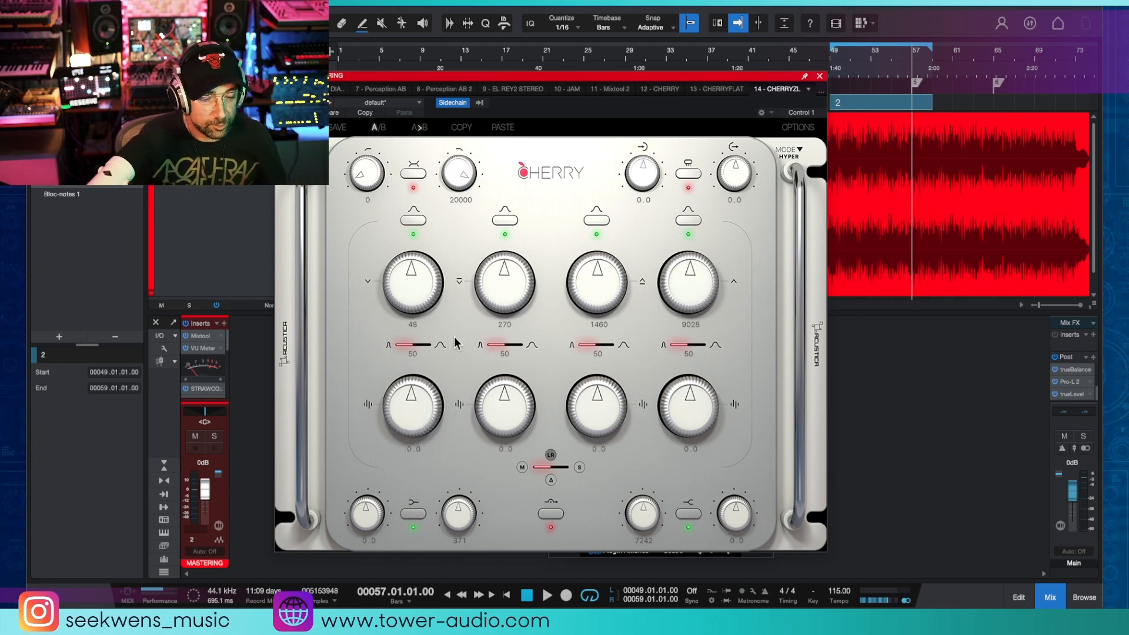
left_click_drag(437, 346, 563, 354)
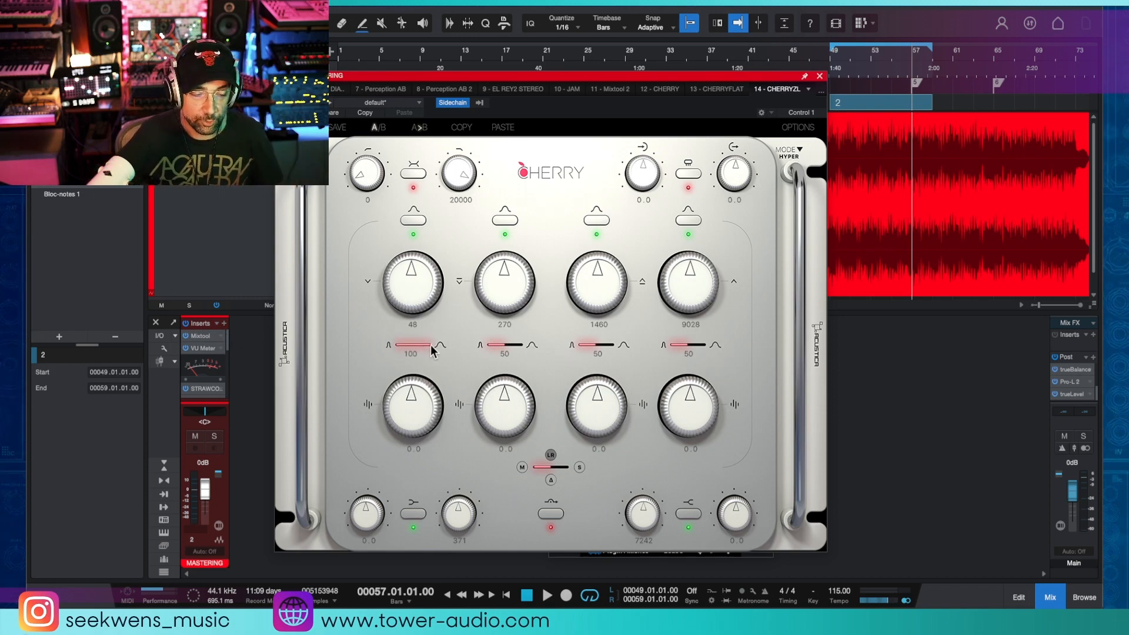
left_click_drag(434, 348, 301, 332)
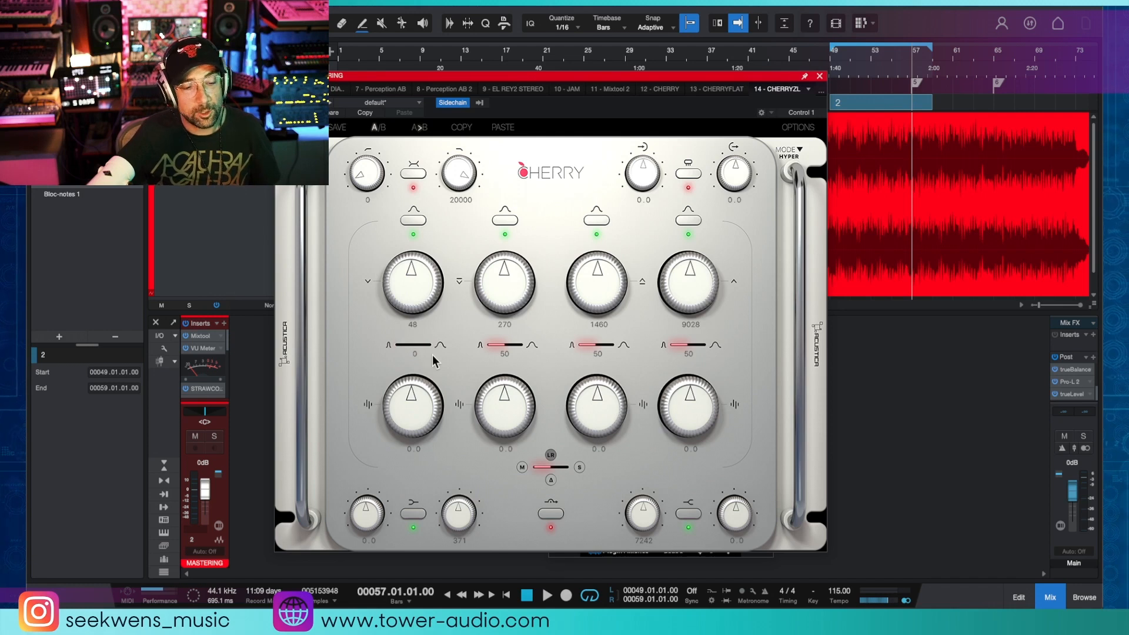
Set the first band's frequency to 46, its width to 100 and its gain to 5.8.
left_click_drag(421, 288, 421, 293)
mouse_move(411, 408)
left_mouse_down()
mouse_move(413, 450)
mouse_move(416, 406)
mouse_move(415, 421)
left_mouse_up()
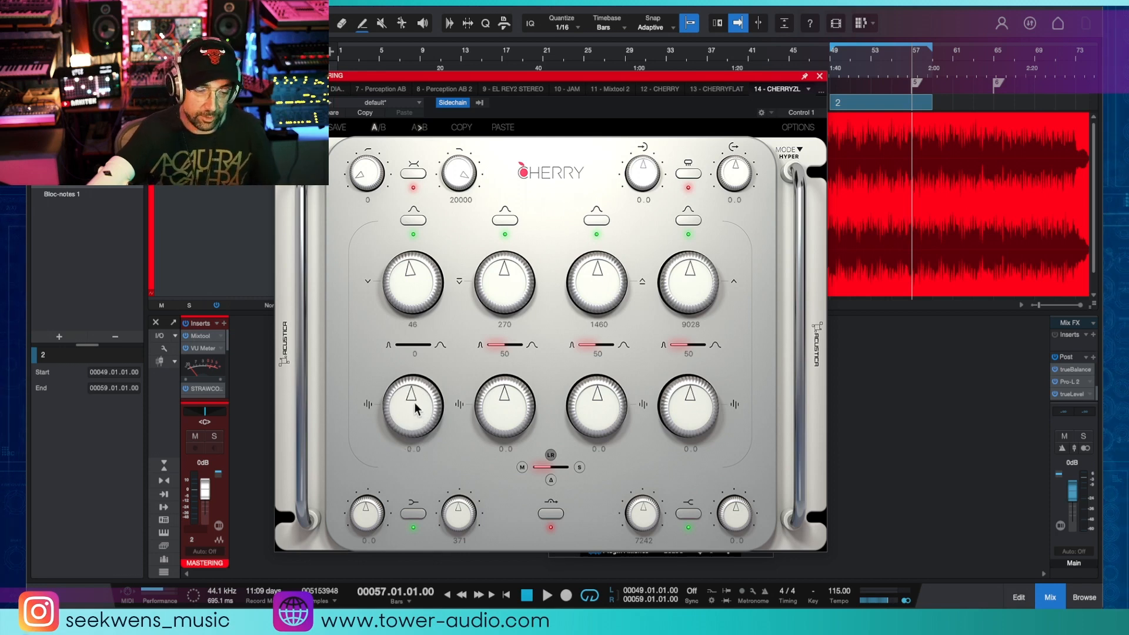
double_click(414, 402)
left_click_drag(396, 344, 470, 348)
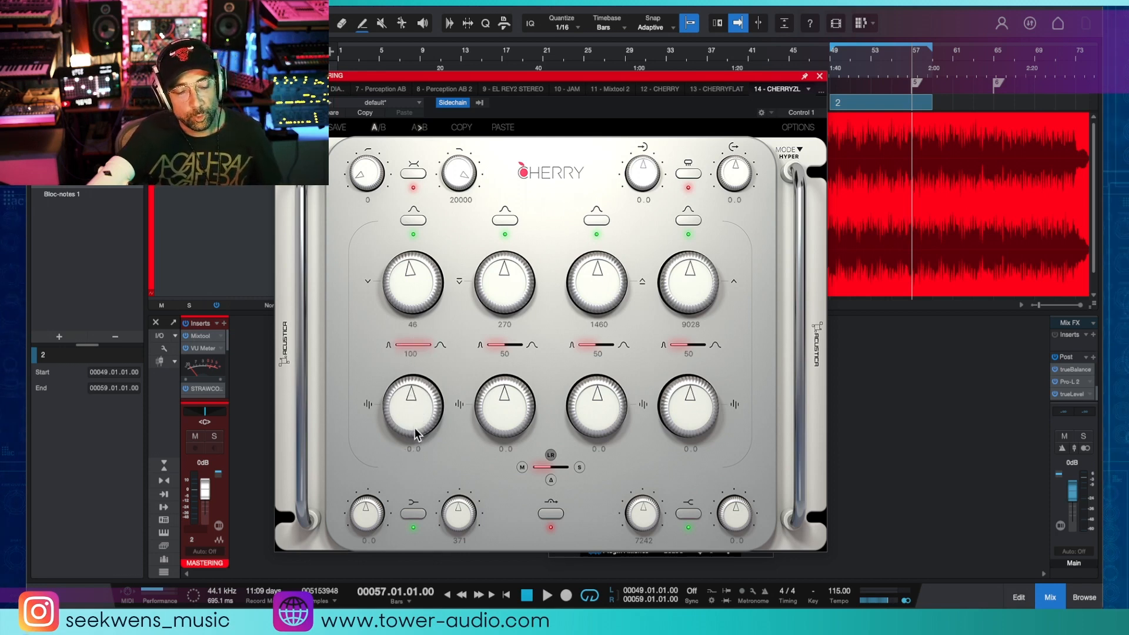
left_click_drag(415, 435, 418, 396)
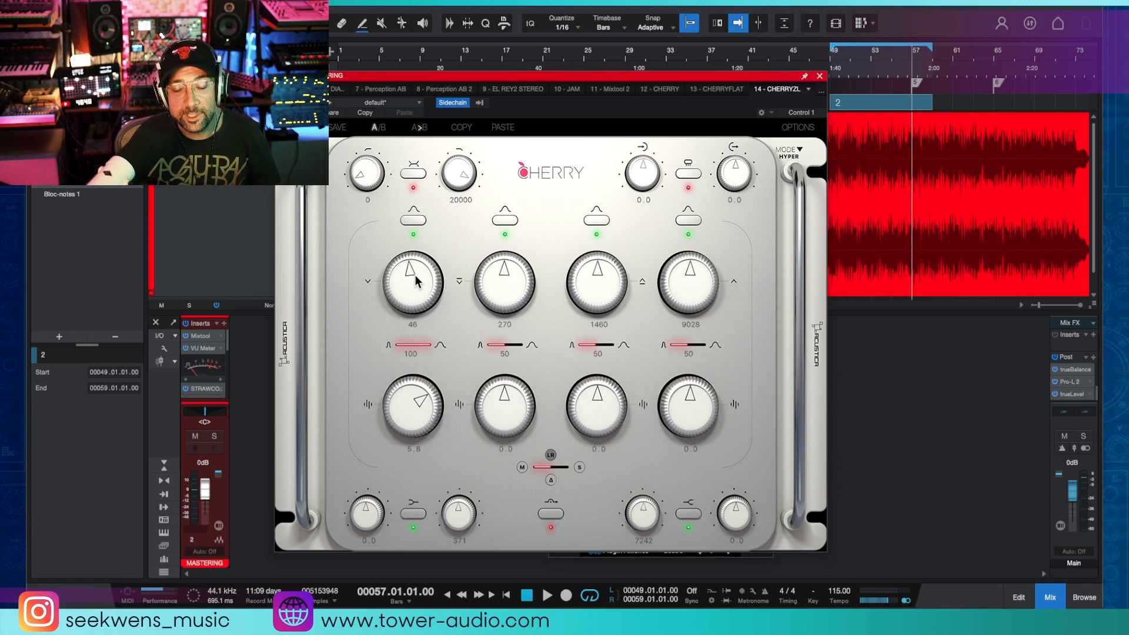
Set the first band's width to 50 and its gain to 4.7.
left_click(422, 349)
type("50")
key("Return")
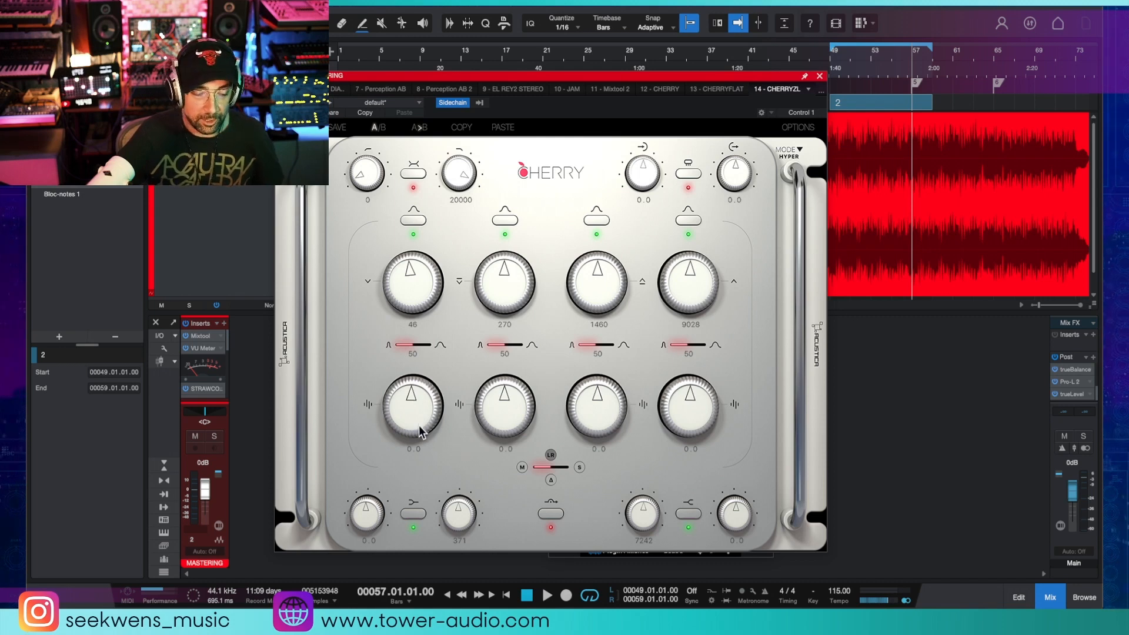
left_click_drag(429, 405, 420, 433)
double_click(417, 450)
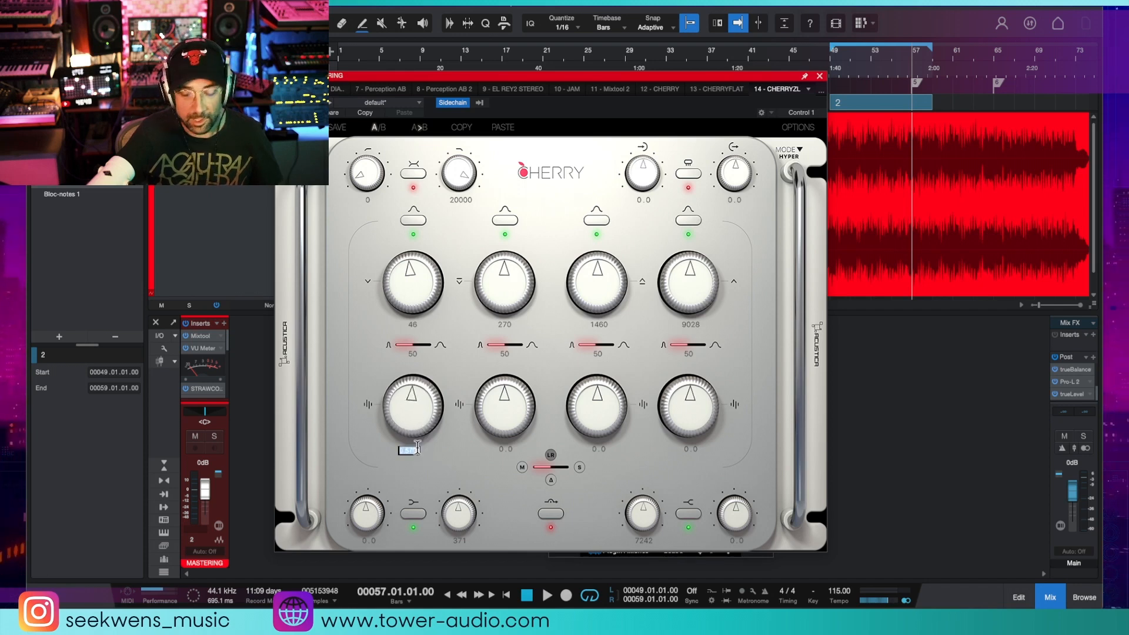
type("00.5")
key("Return")
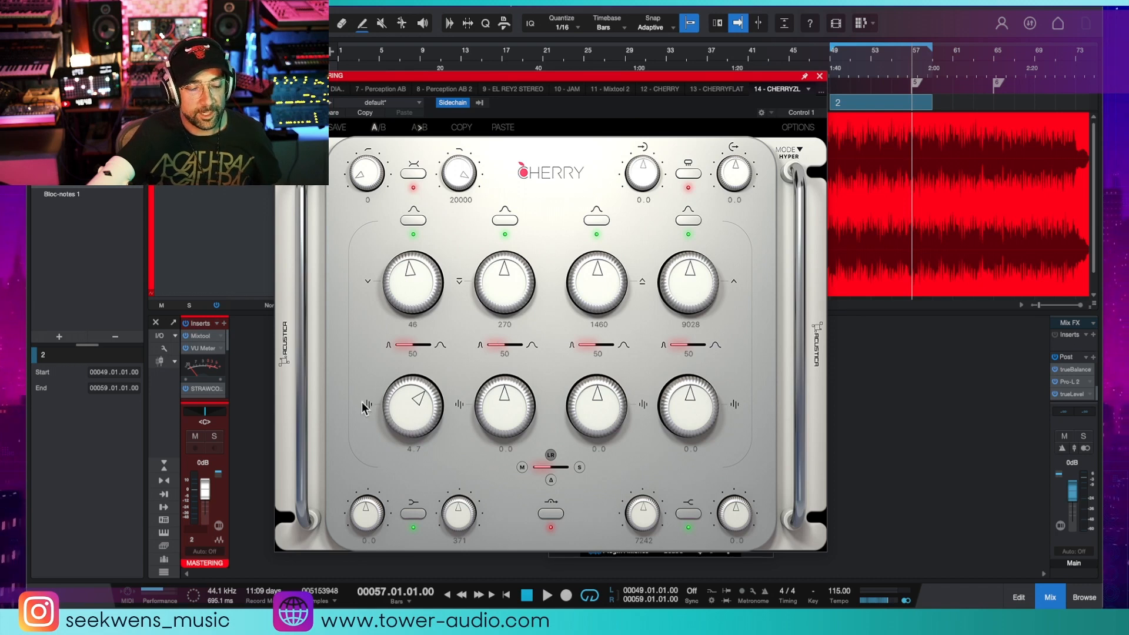
Set the gains of the four bands to 4.3, 4.2, 6.4 and 7.3 in order.
left_click_drag(395, 422, 419, 434)
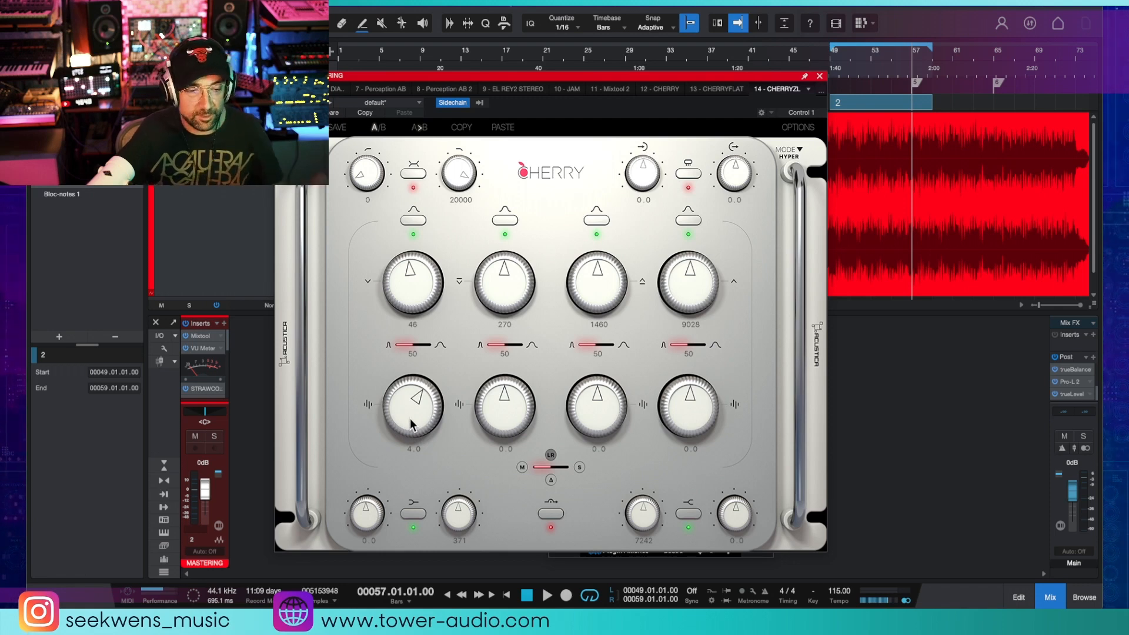
left_click_drag(513, 407, 516, 438)
left_click_drag(405, 431, 495, 417)
left_click_drag(583, 424, 697, 402)
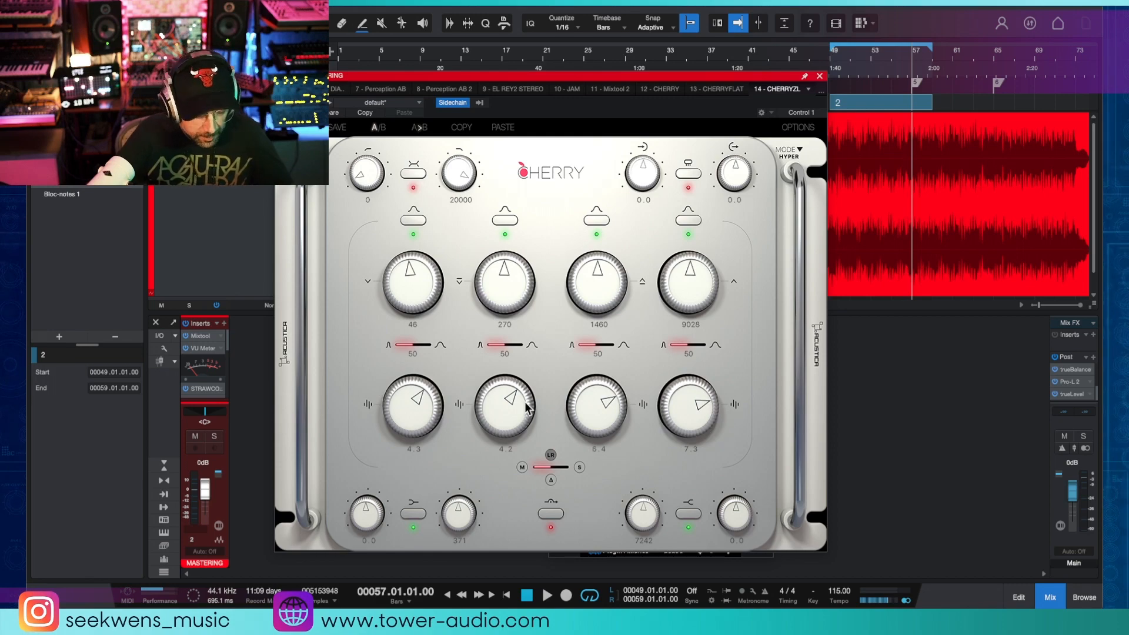
Reposition the plug-in window to uncover the filter knobs, and sweep the high-pass frequency up to 1500.
mouse_move(385, 89)
left_mouse_down()
mouse_move(370, 225)
mouse_move(525, 104)
left_mouse_up()
left_click_drag(505, 184, 510, 196)
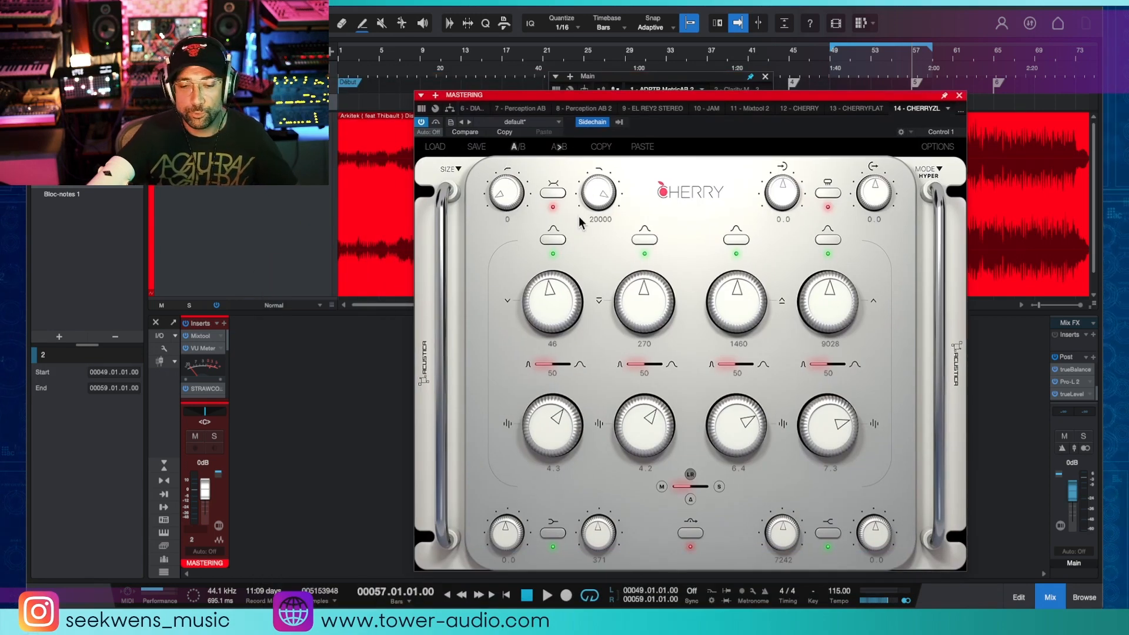
left_click_drag(720, 96, 637, 73)
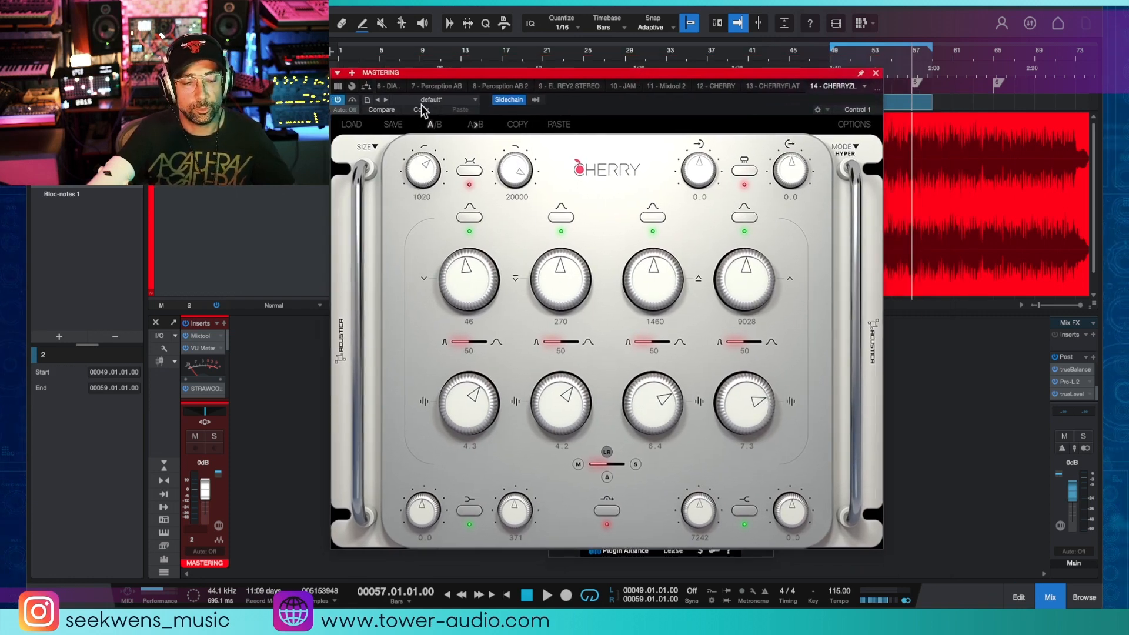
left_click_drag(526, 176, 536, 103)
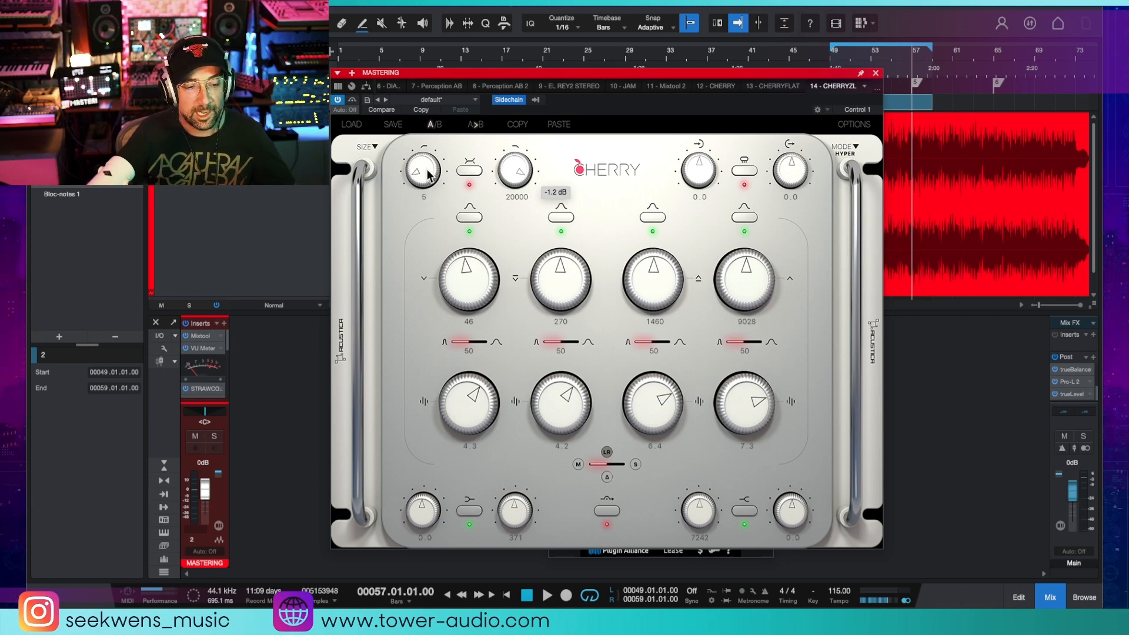
left_click_drag(428, 177, 452, 81)
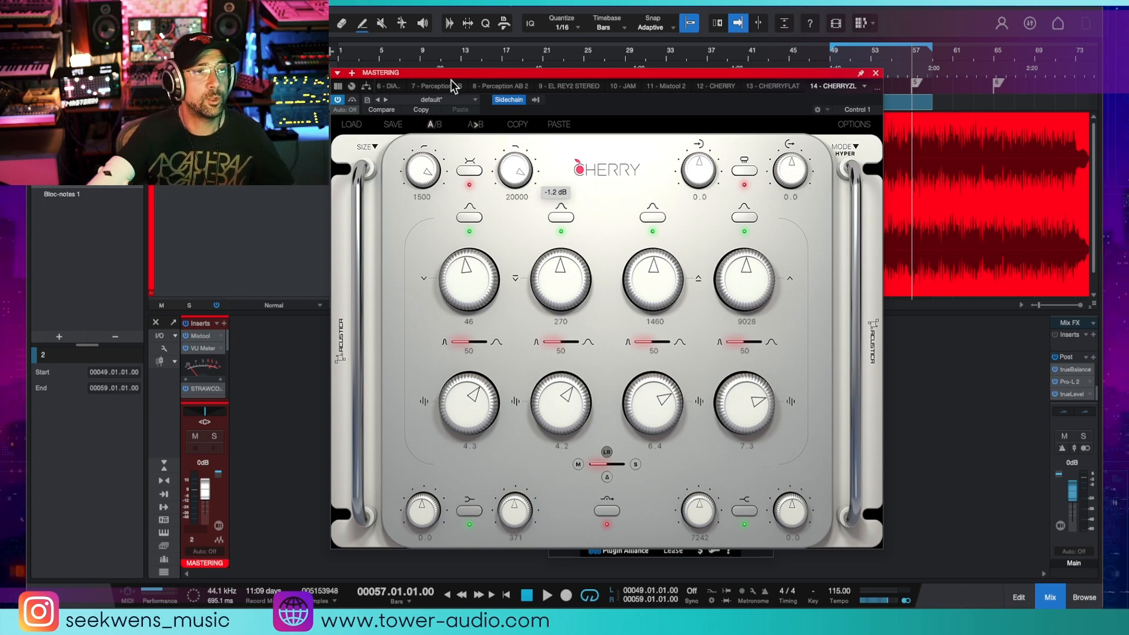
Set the high-pass frequency to 5 and raise it again to 1500.
double_click(423, 197)
type("5")
key("Return")
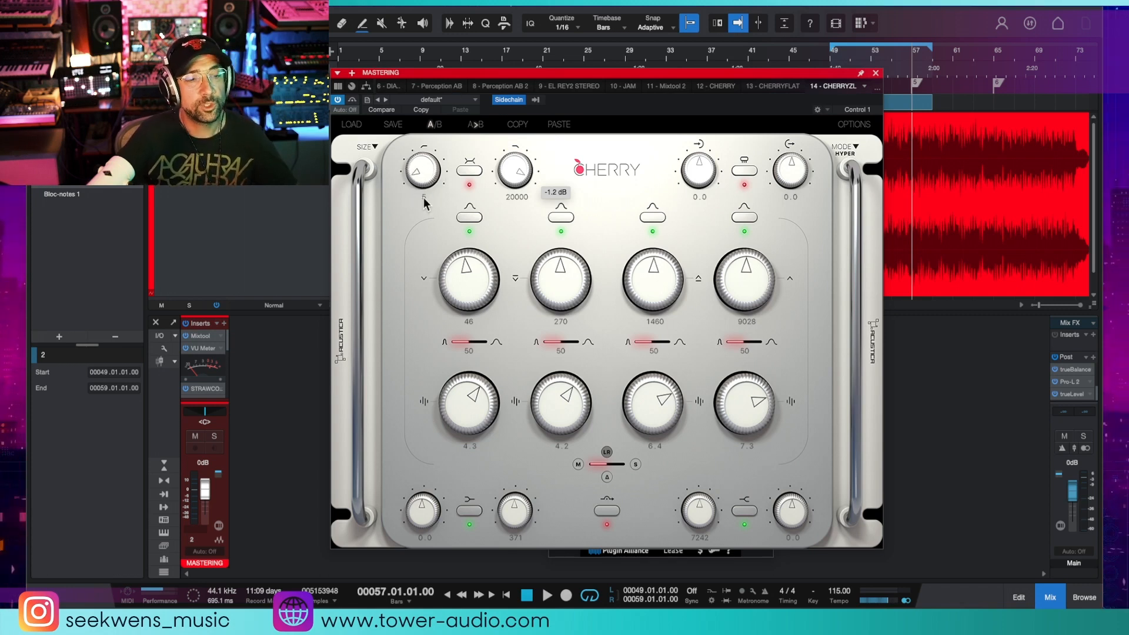
left_click_drag(424, 203, 445, 64)
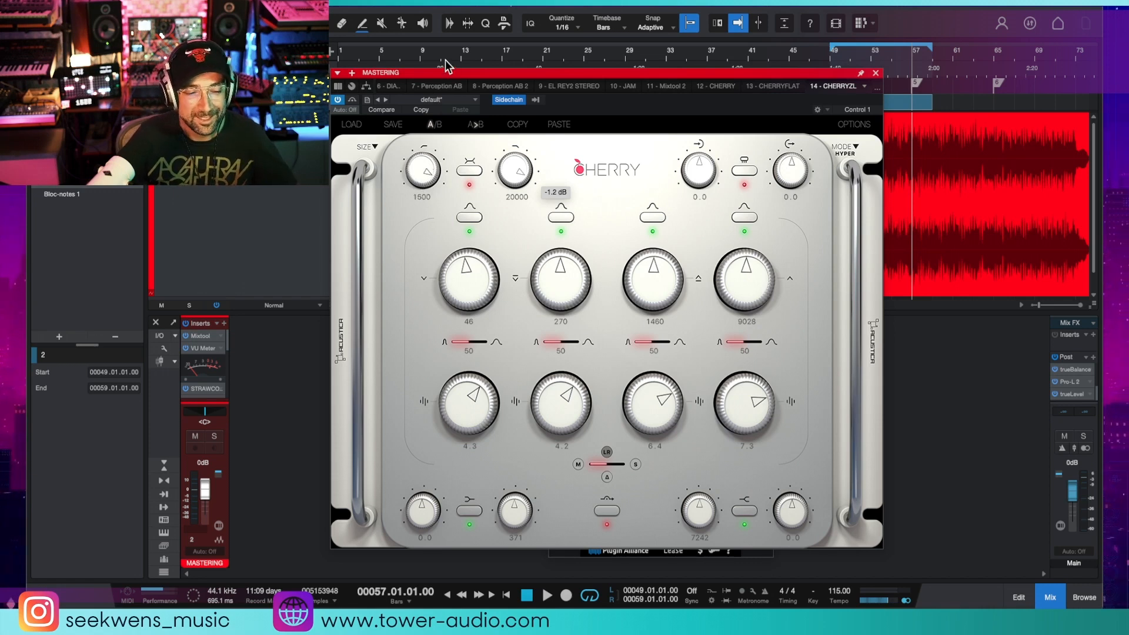
Lower the first band's frequency to 28, and raise the low shelf's gain and frequency.
left_click_drag(455, 261, 448, 270)
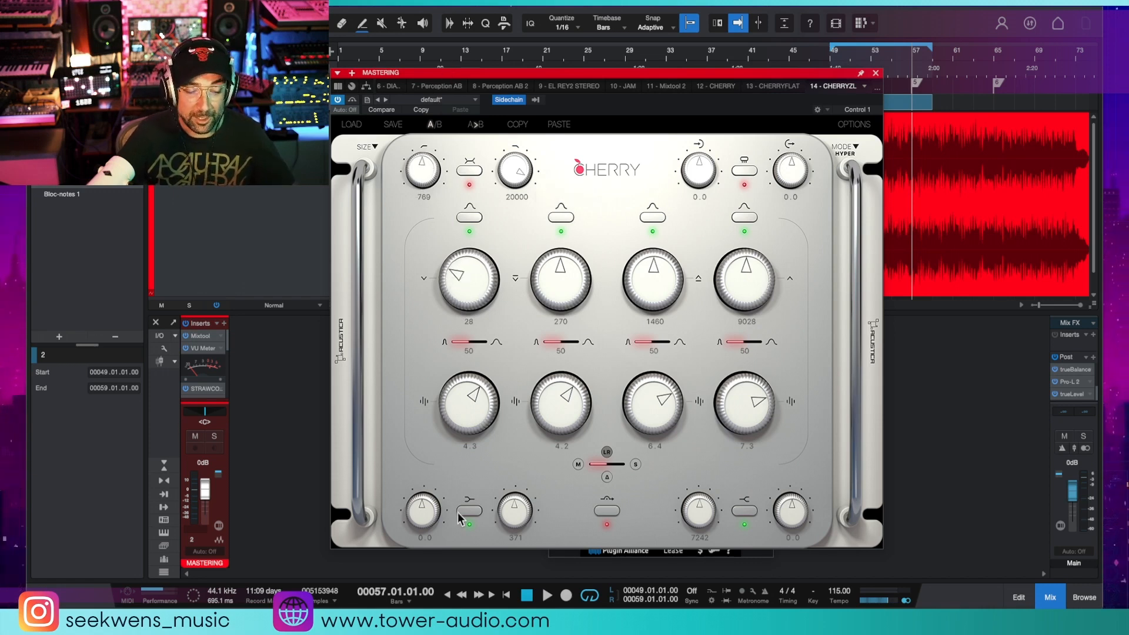
mouse_move(438, 516)
left_mouse_down()
mouse_move(453, 462)
mouse_move(427, 556)
mouse_move(440, 502)
left_mouse_up()
left_click_drag(509, 522, 520, 588)
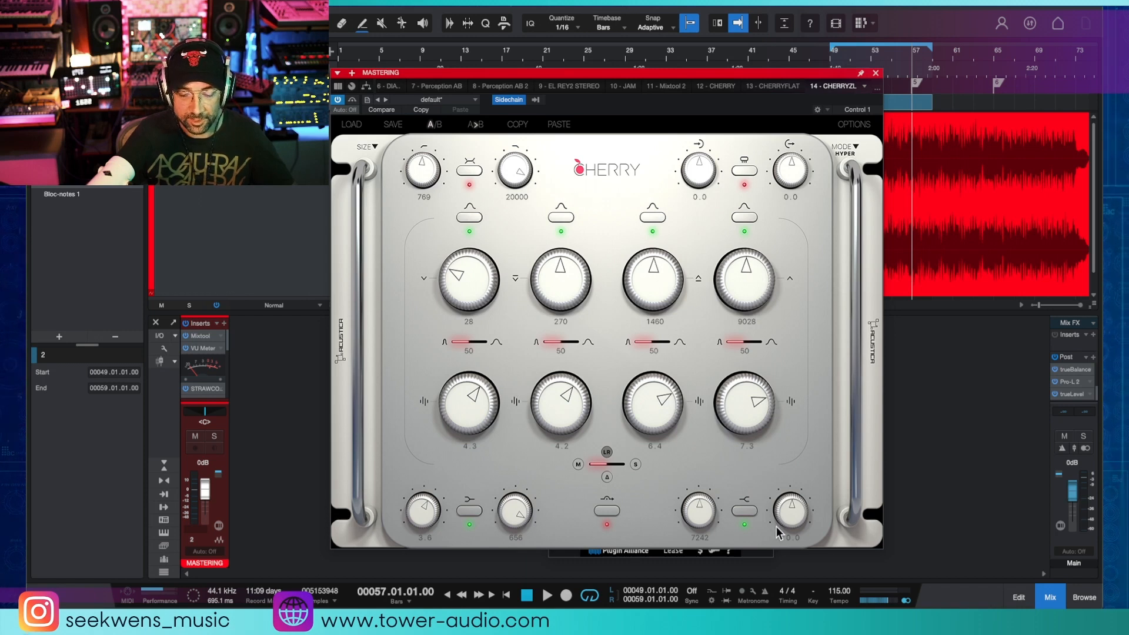
Set the high shelf's gain to 10.0 and its frequency to 10313.
left_click_drag(780, 529, 812, 456)
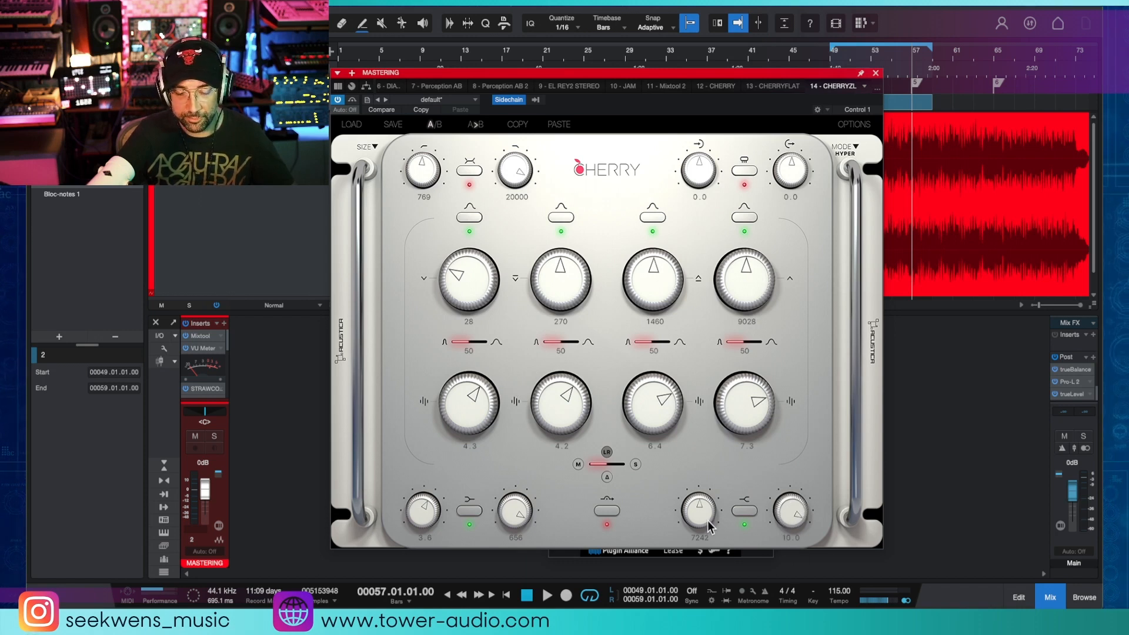
left_click_drag(707, 516, 709, 615)
left_click_drag(711, 521, 732, 391)
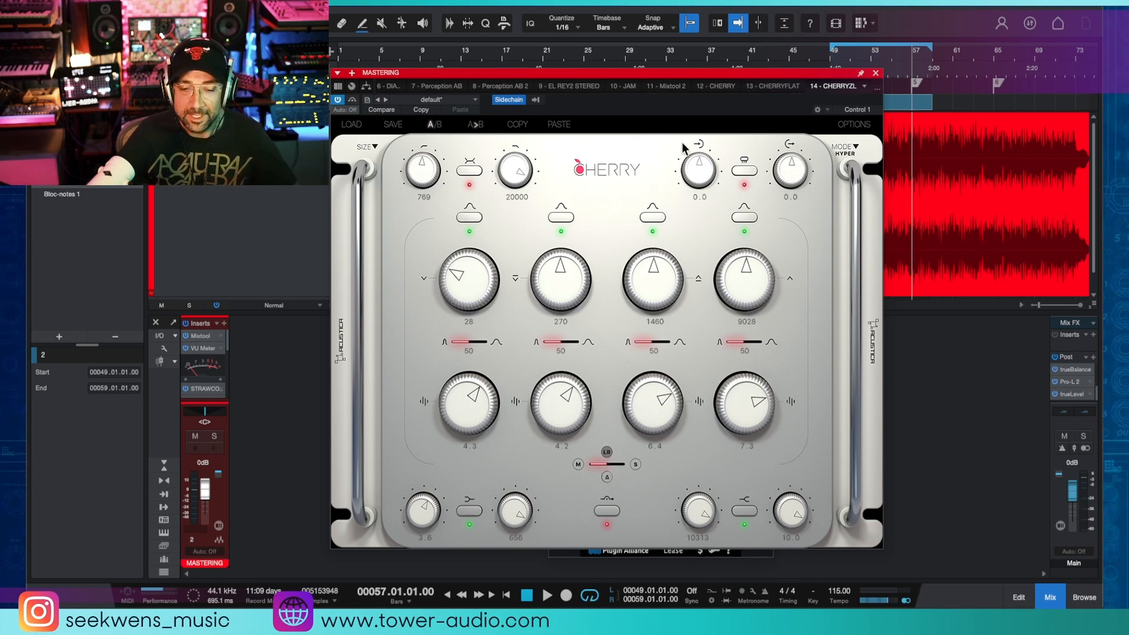
Demonstrate the input trim up to 24.0 with the switch beside it off and on, and return both to their defaults.
left_click_drag(703, 189, 716, 121)
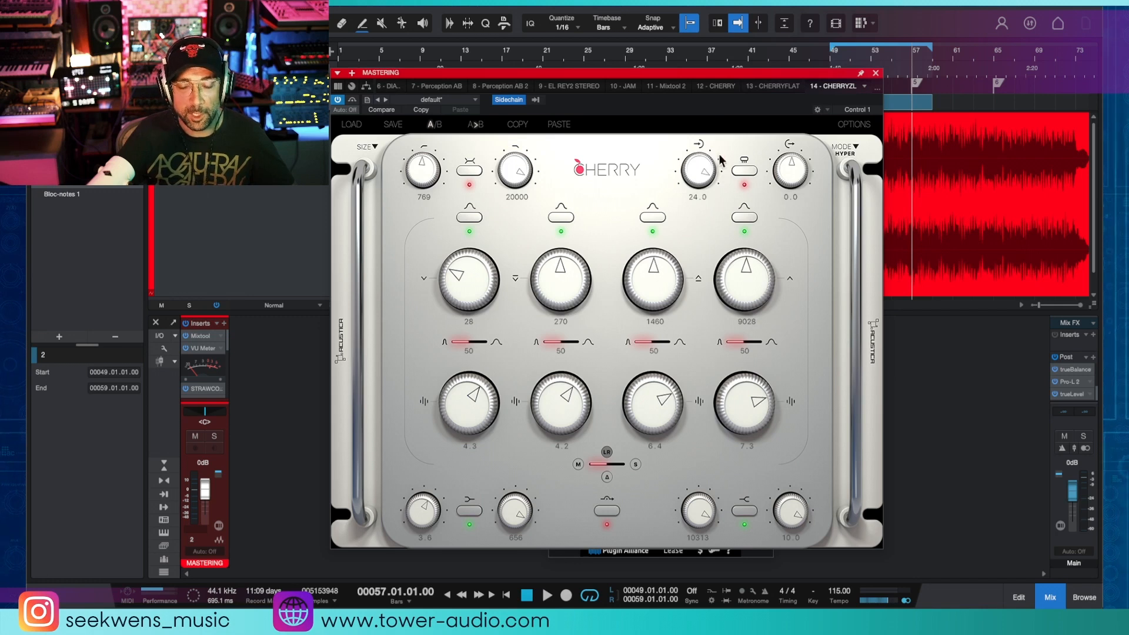
left_click(746, 172)
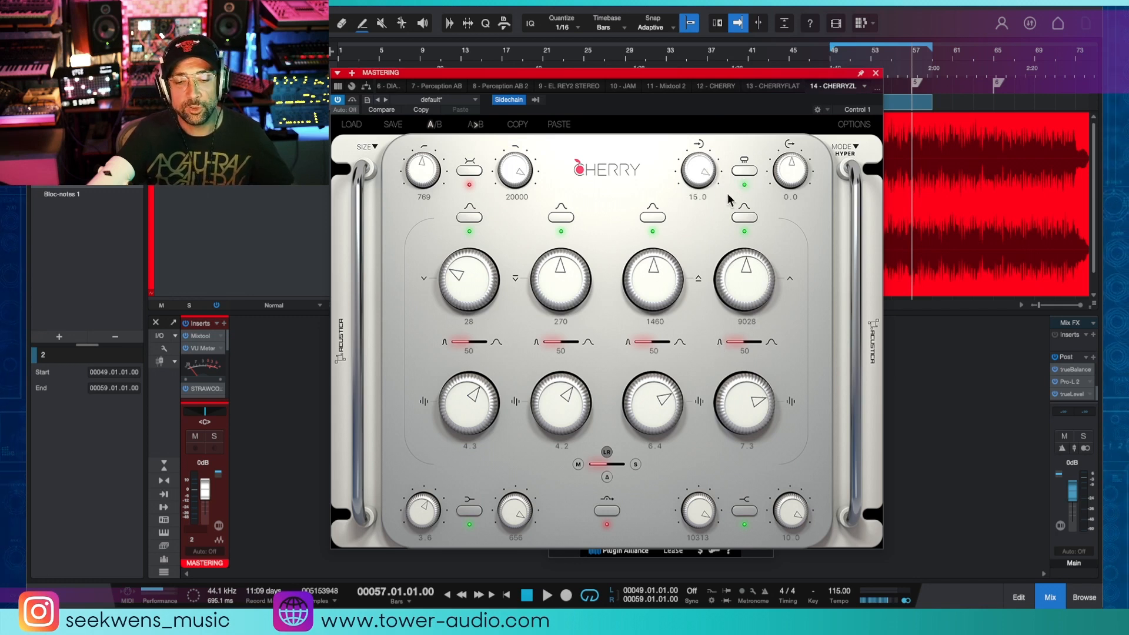
mouse_move(705, 170)
left_mouse_down()
mouse_move(713, 232)
mouse_move(695, 256)
mouse_move(710, 170)
left_mouse_up()
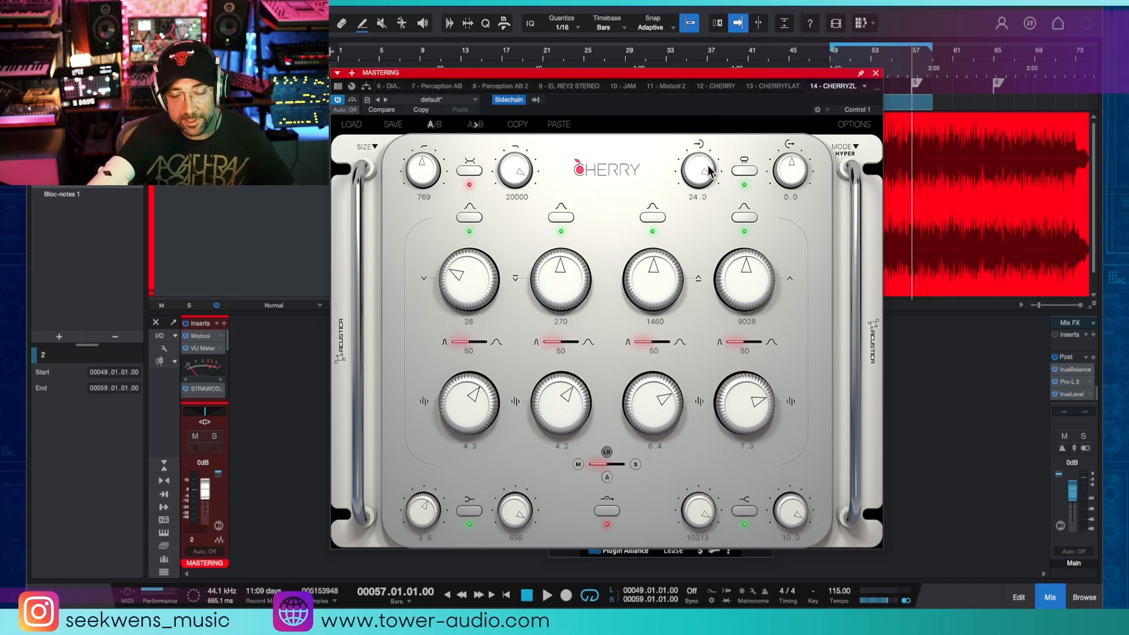
left_click(744, 172)
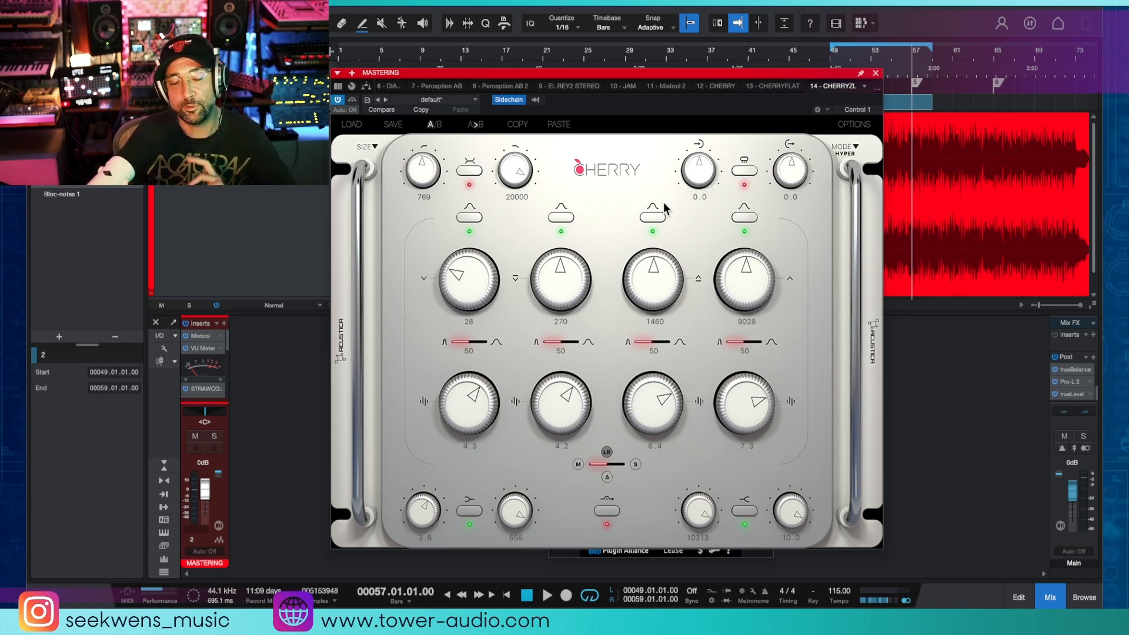
left_click_drag(694, 175, 698, 143)
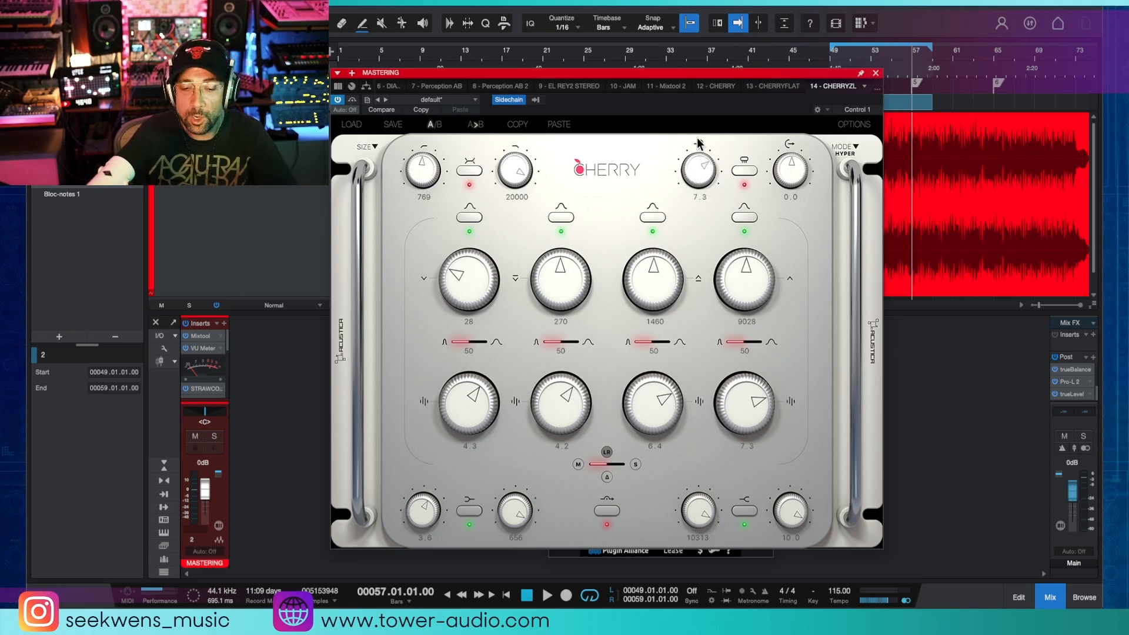
double_click(700, 176)
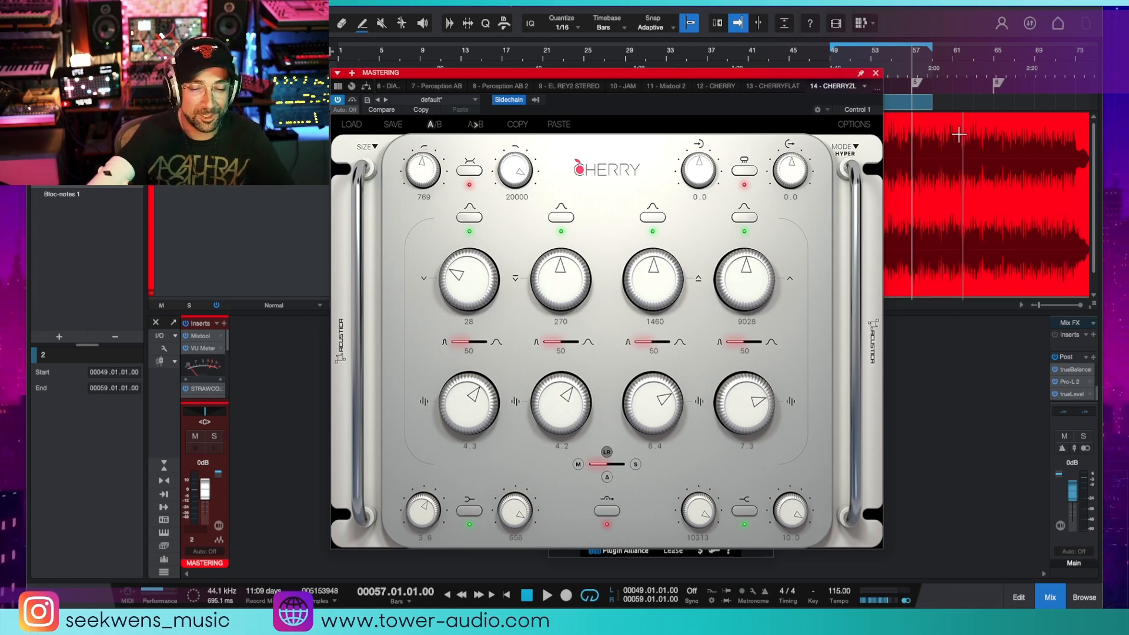
Show the mode options of the CHERRYZL equalizer.
left_click(851, 150)
left_click(874, 151)
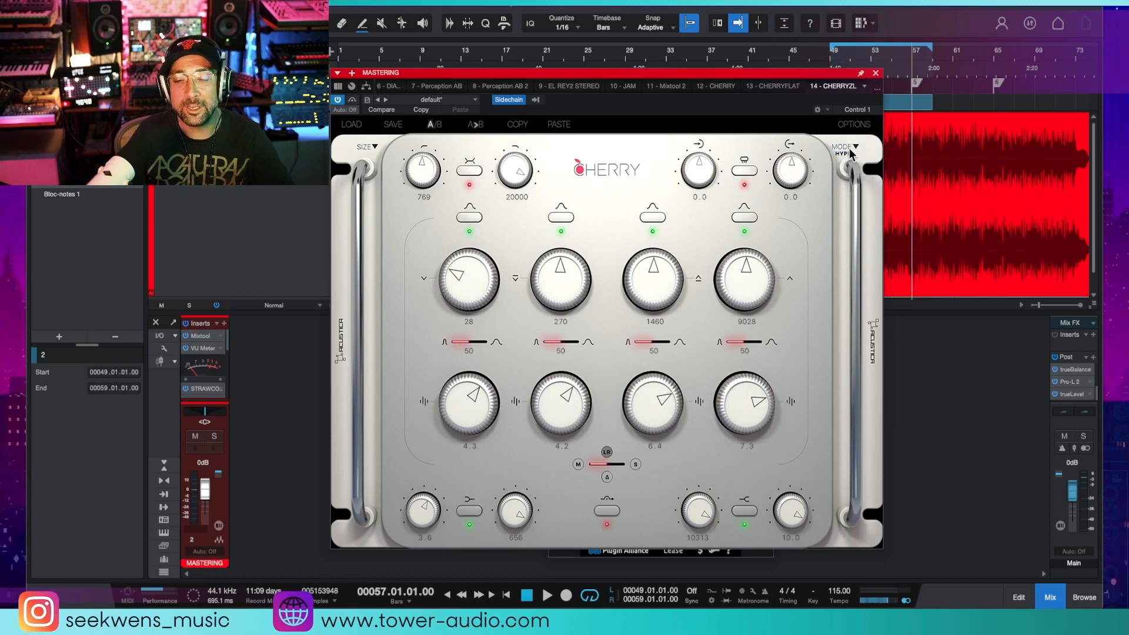
left_click(848, 149)
left_click(823, 255)
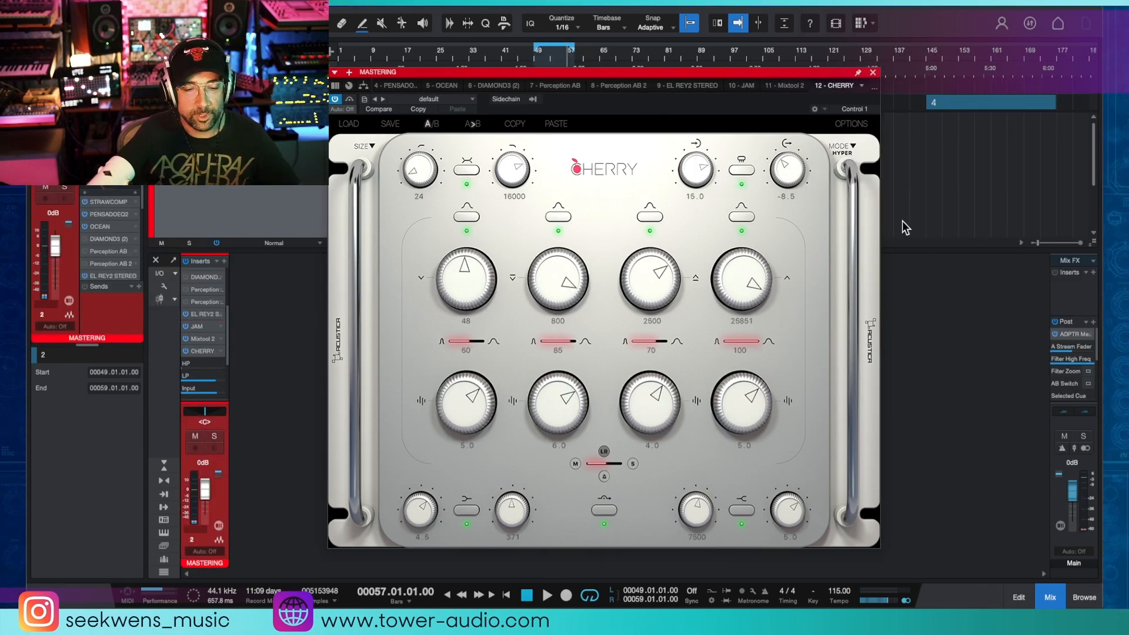
Play the section at bars 49 to 59 and compare the sound with CHERRY's central equalizer switch off and on.
left_click(602, 511)
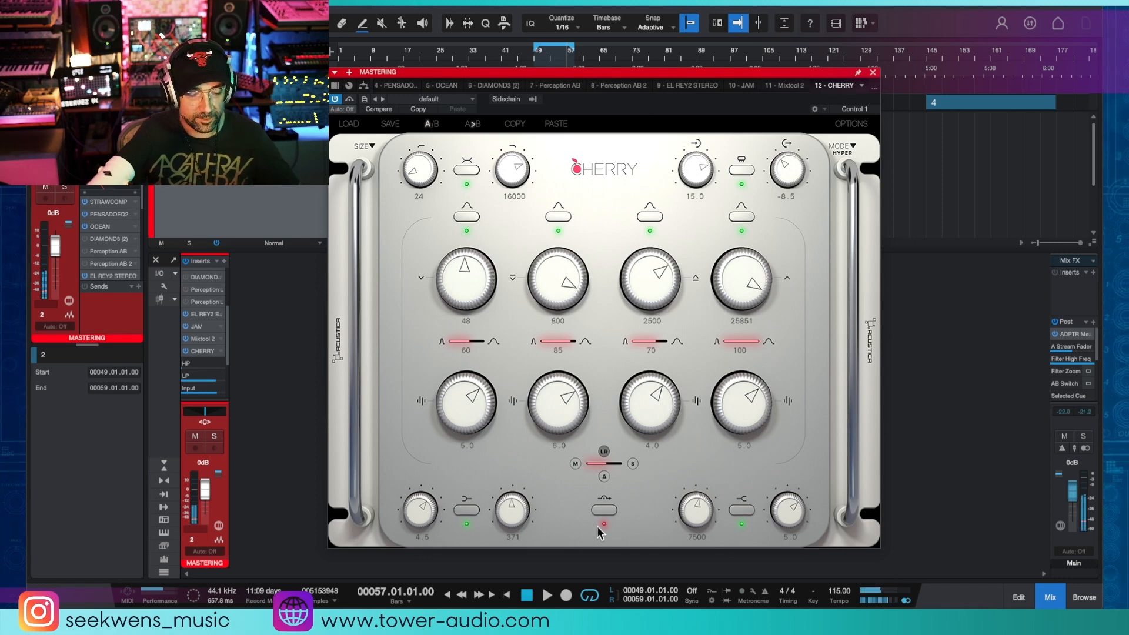
left_click(616, 509)
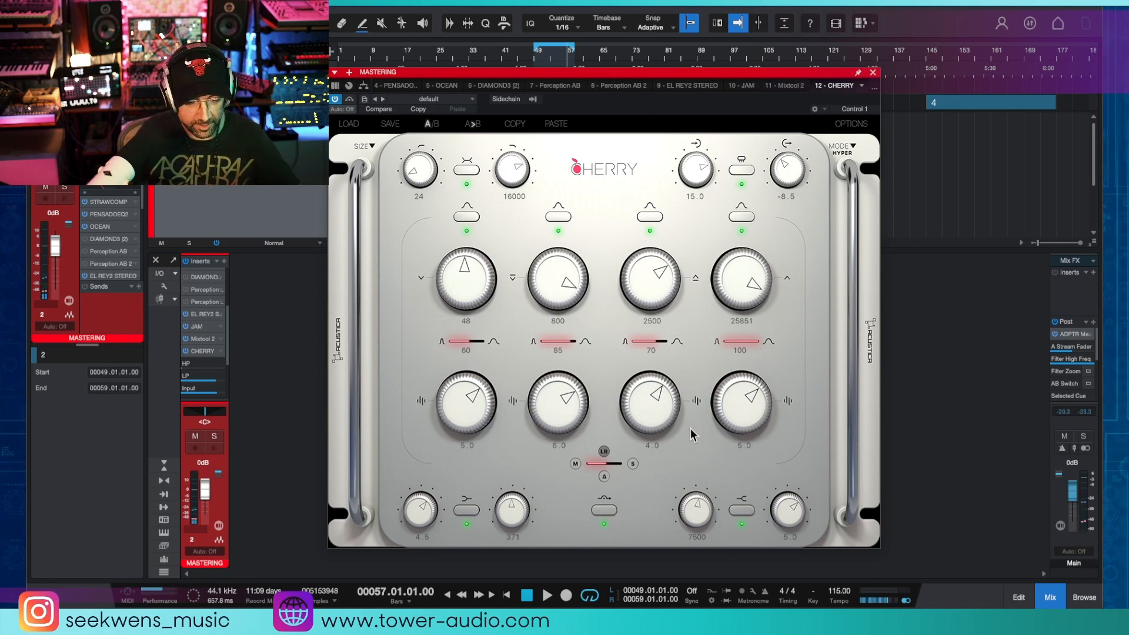
key("space")
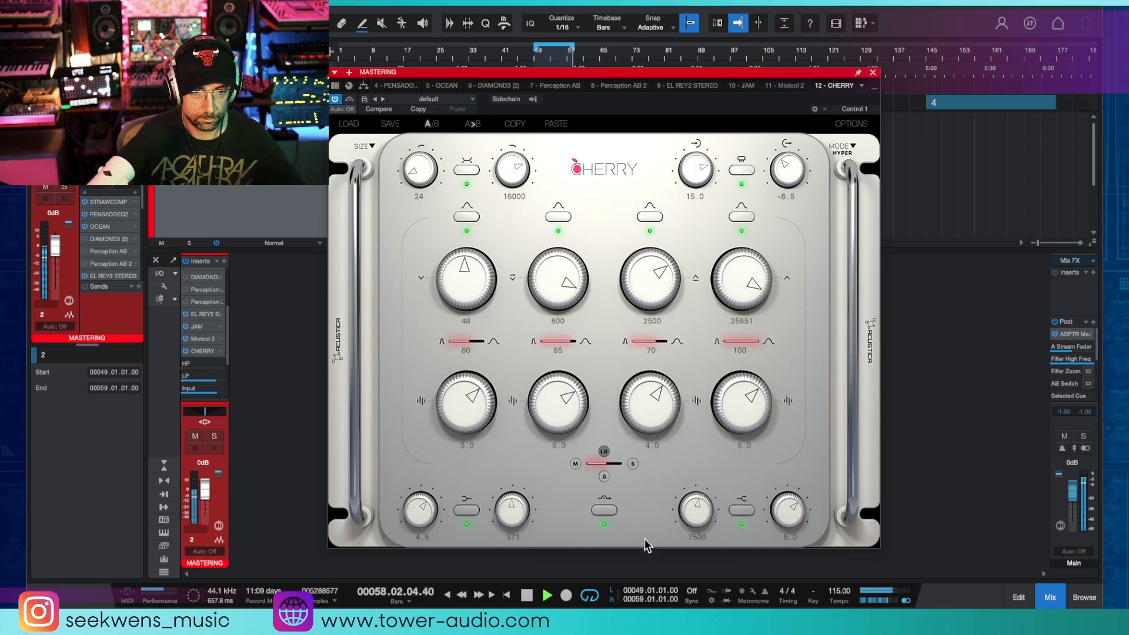
left_click(610, 513)
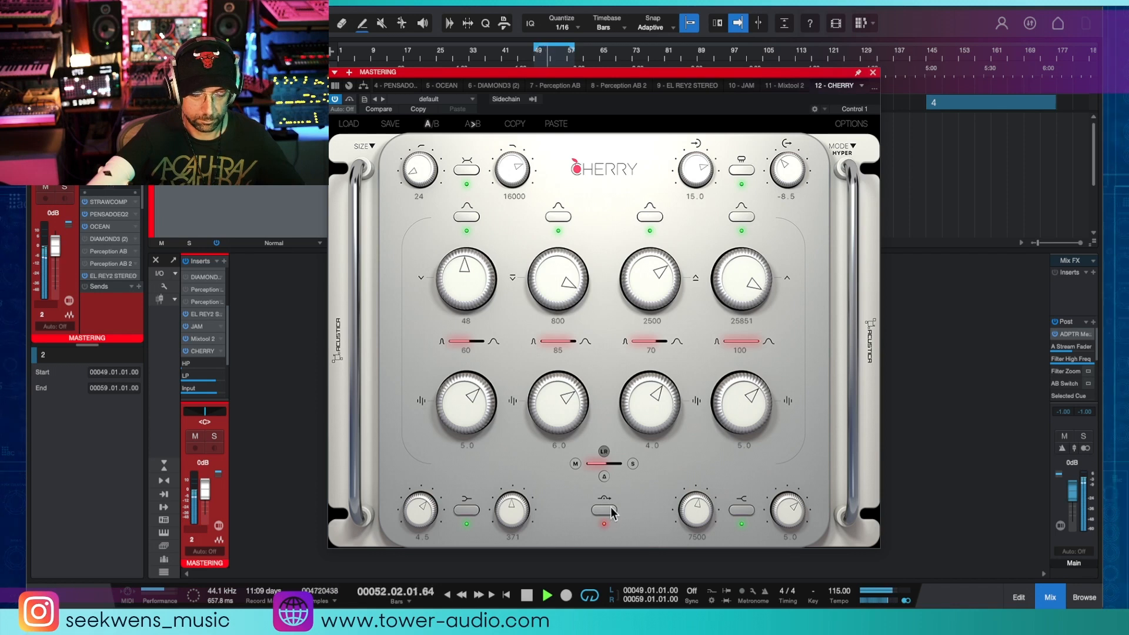
left_click(611, 513)
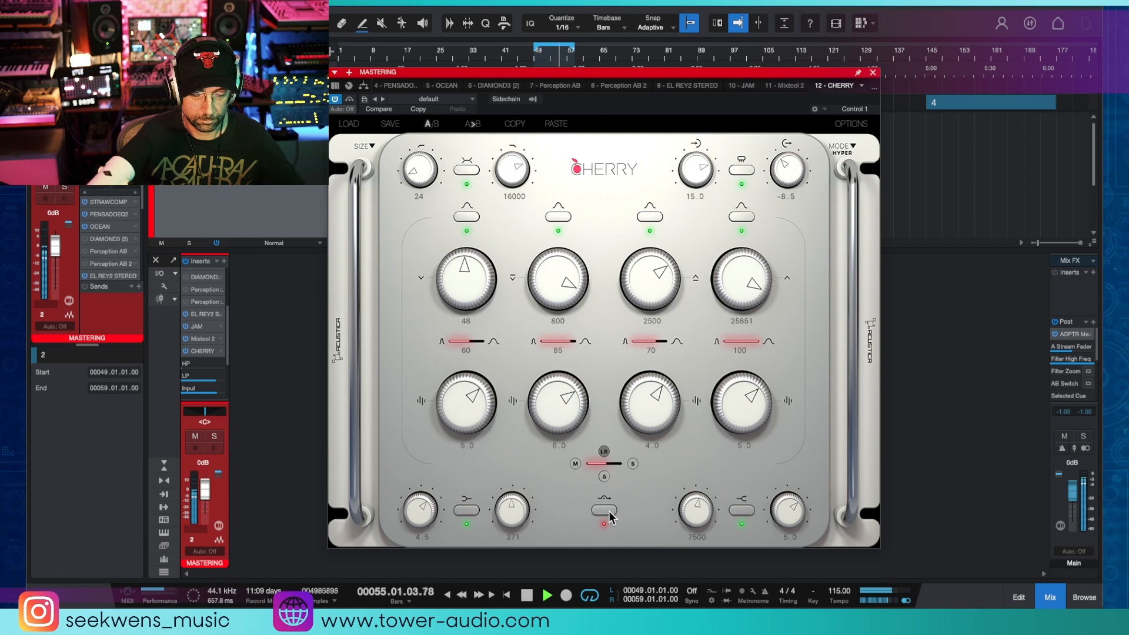
Loop section 3 at bars 81 to 95, compare CHERRY's central equalizer switch on and off, and stop playback with it on.
left_click_drag(771, 71, 693, 66)
left_click(696, 102)
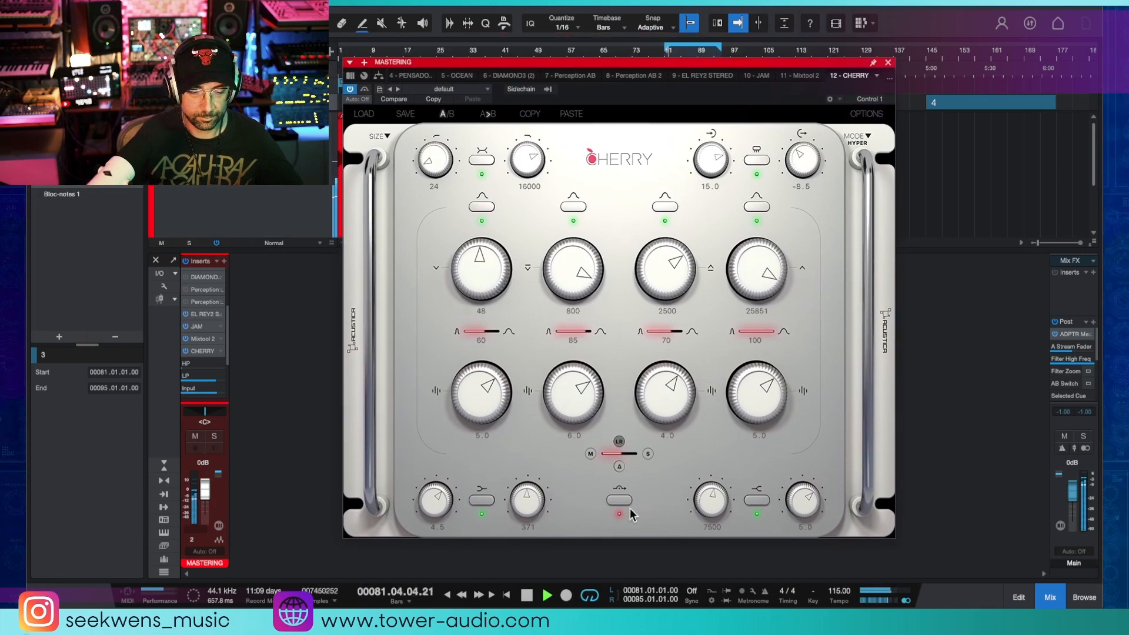
left_click(624, 501)
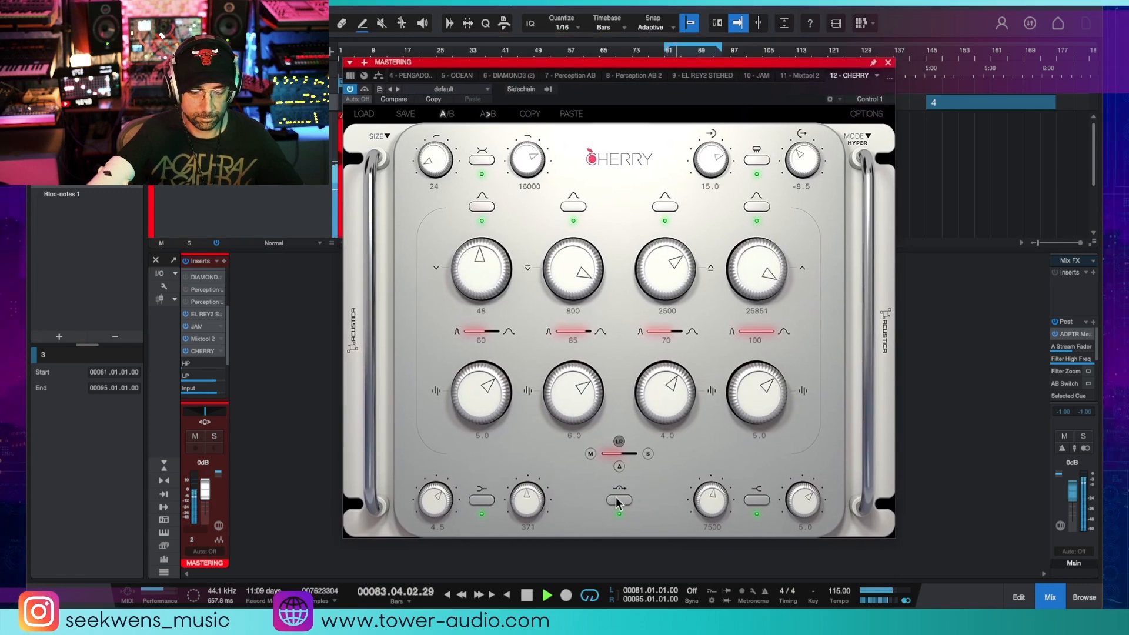
left_click(626, 500)
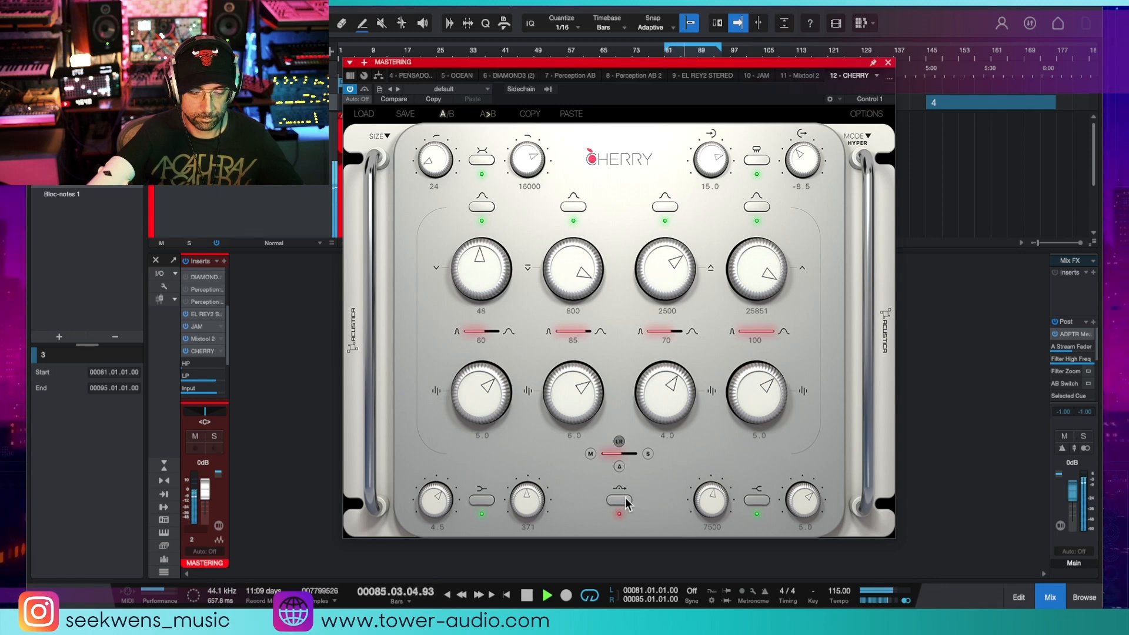
left_click(626, 501)
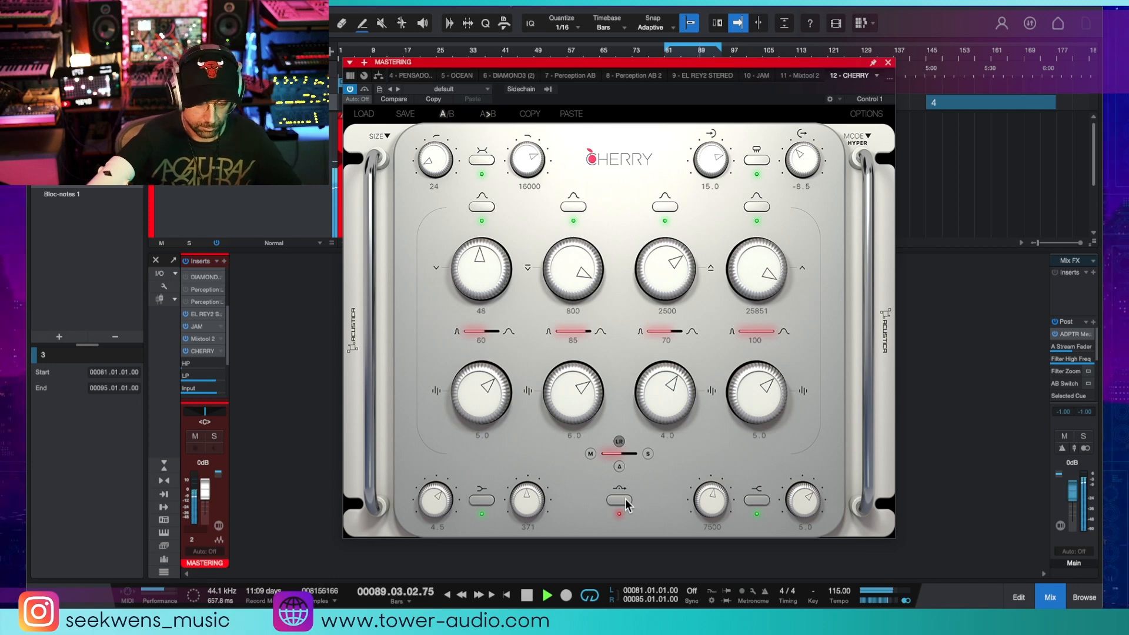
left_click(625, 498)
key("space")
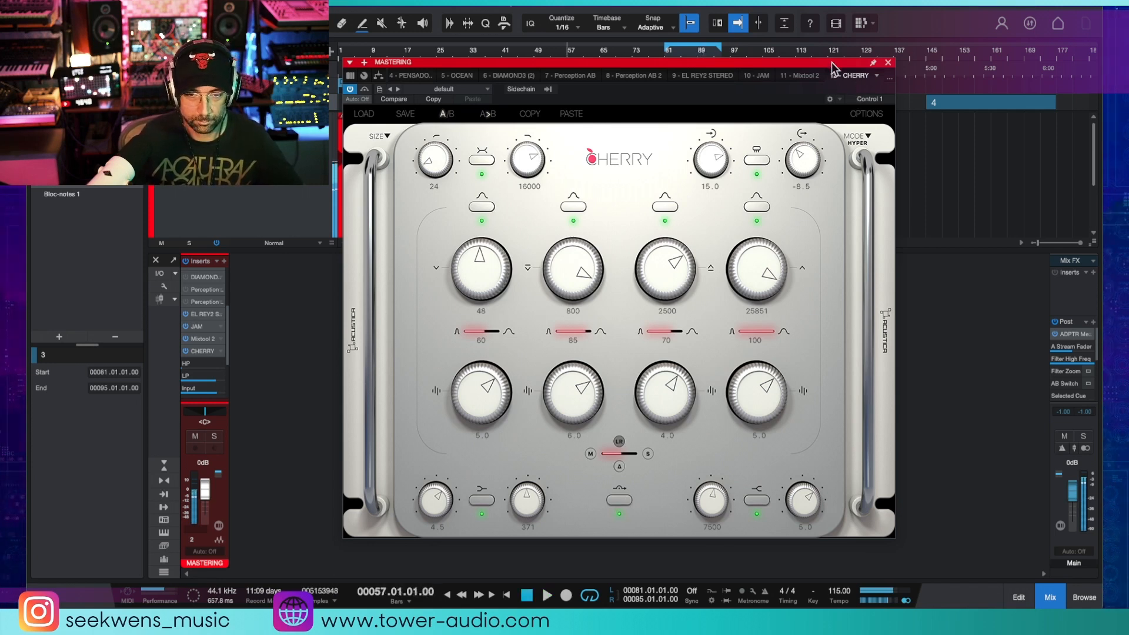
Reposition the CHERRY plug-in window so its whole panel can be seen.
left_click_drag(832, 68, 832, 78)
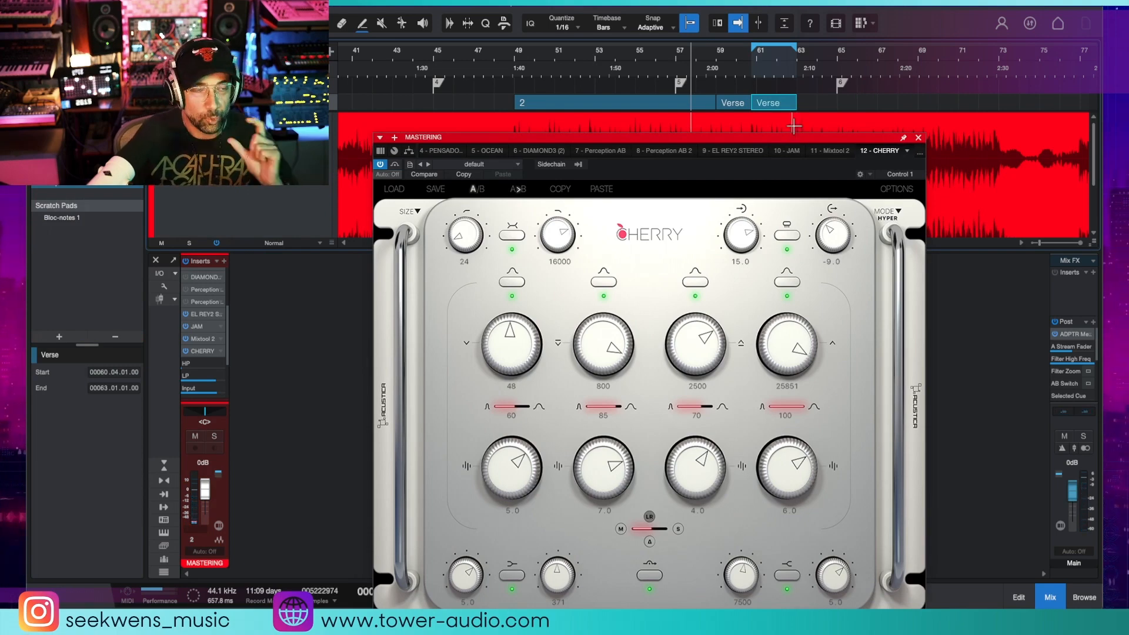
left_click_drag(728, 135, 716, 68)
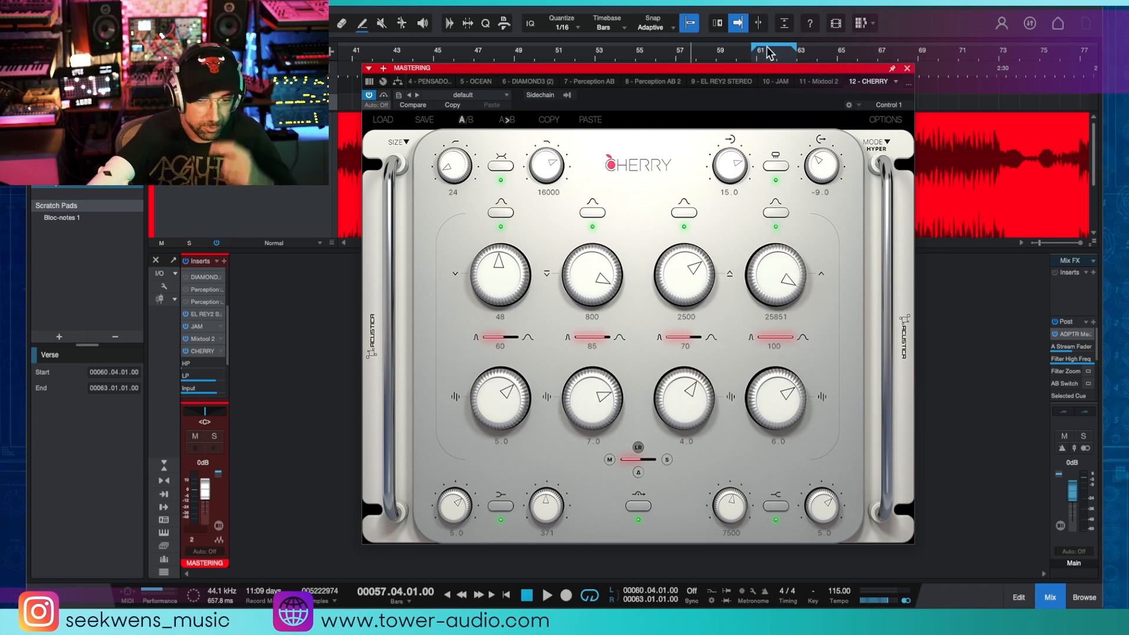
Check the looped Verse at bars 60 to 63, play it, compare CHERRY's central equalizer switch off and on, and stop playback.
left_click_drag(768, 73, 759, 175)
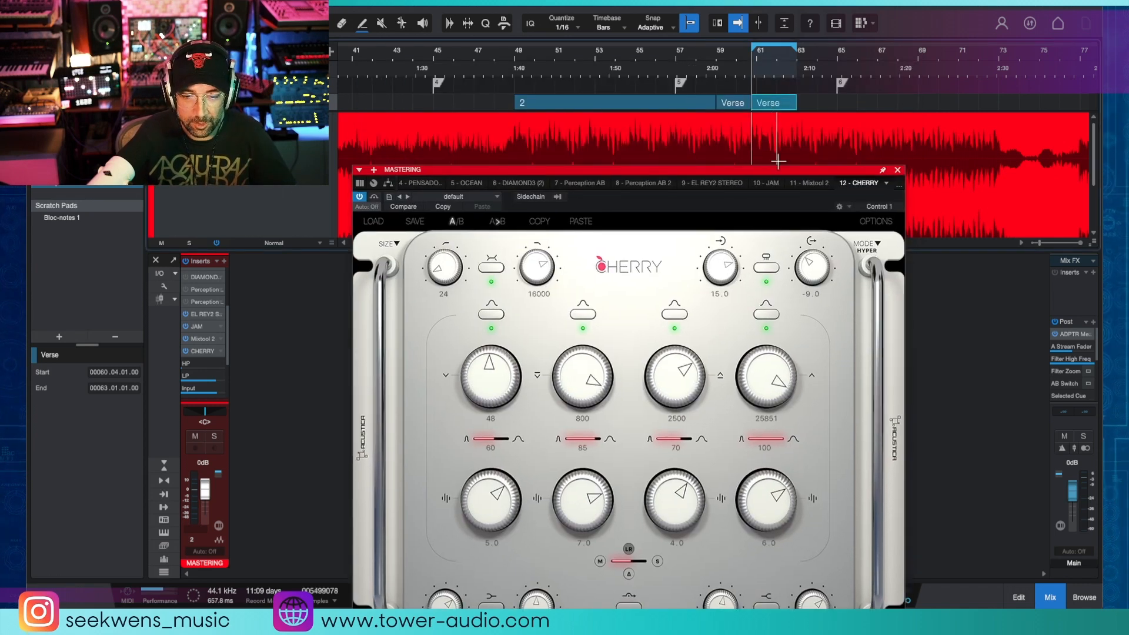
left_click_drag(781, 170, 823, 74)
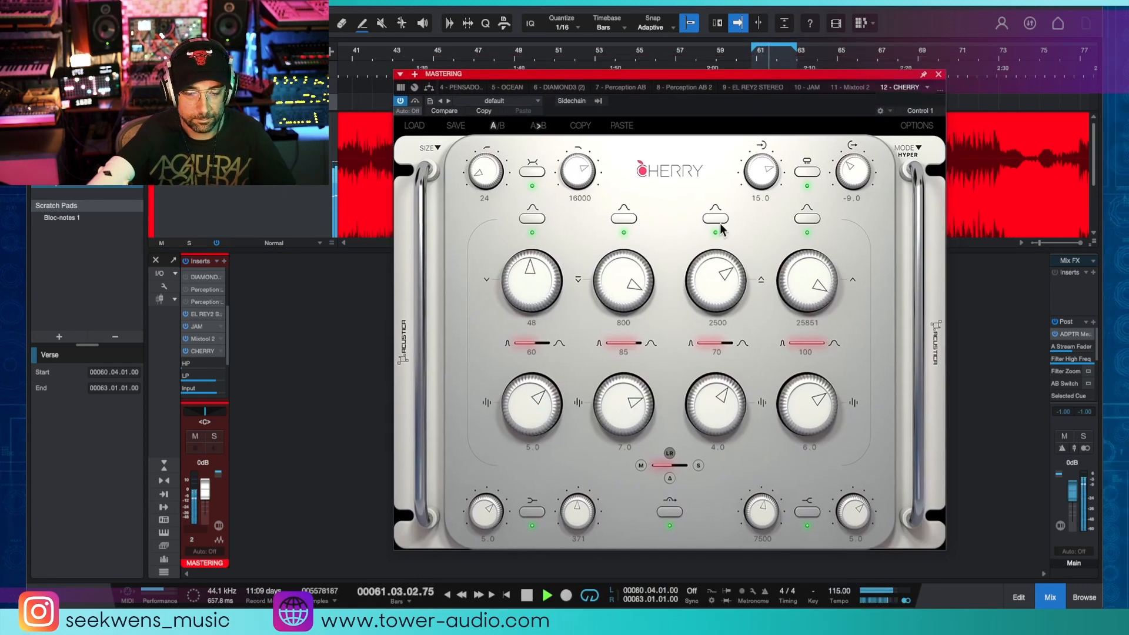
left_click(676, 512)
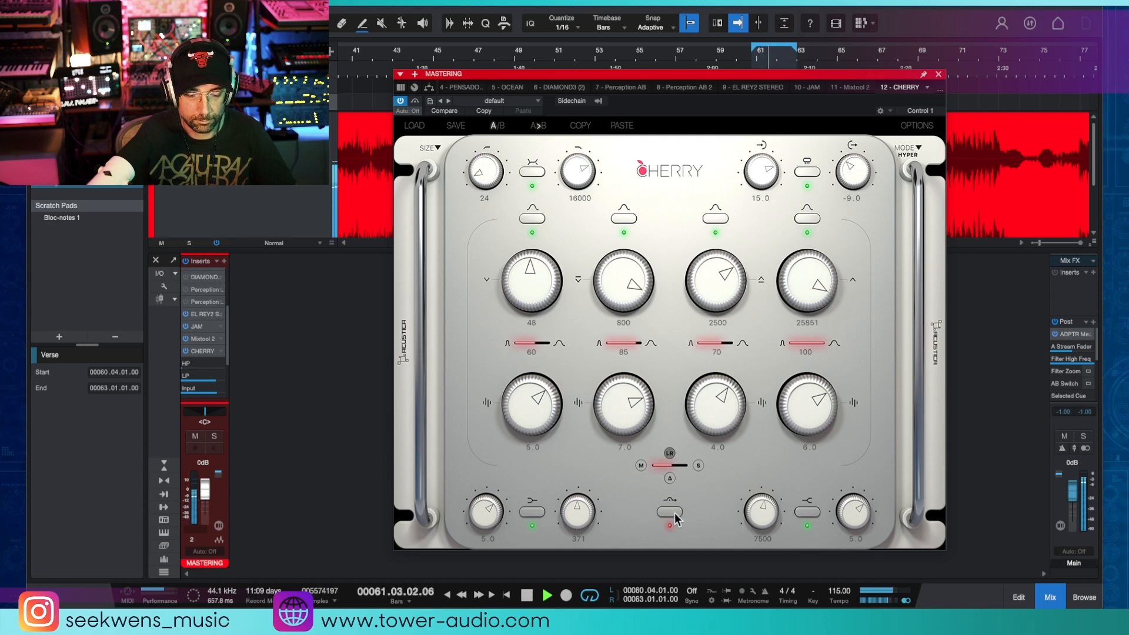
left_click(674, 513)
key("space")
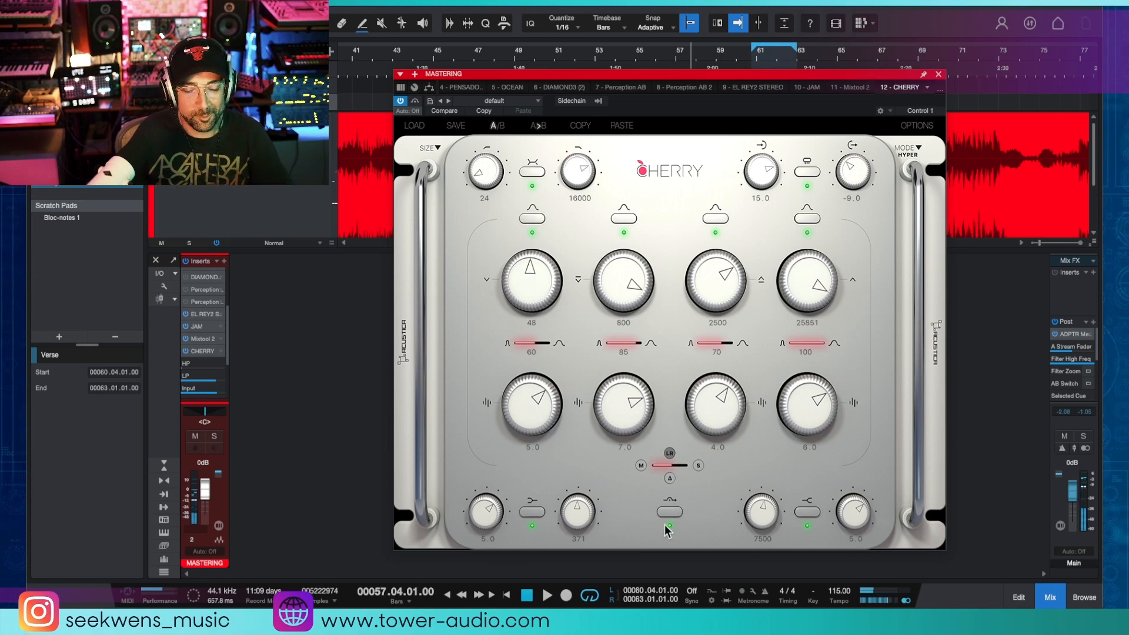
left_click(669, 513)
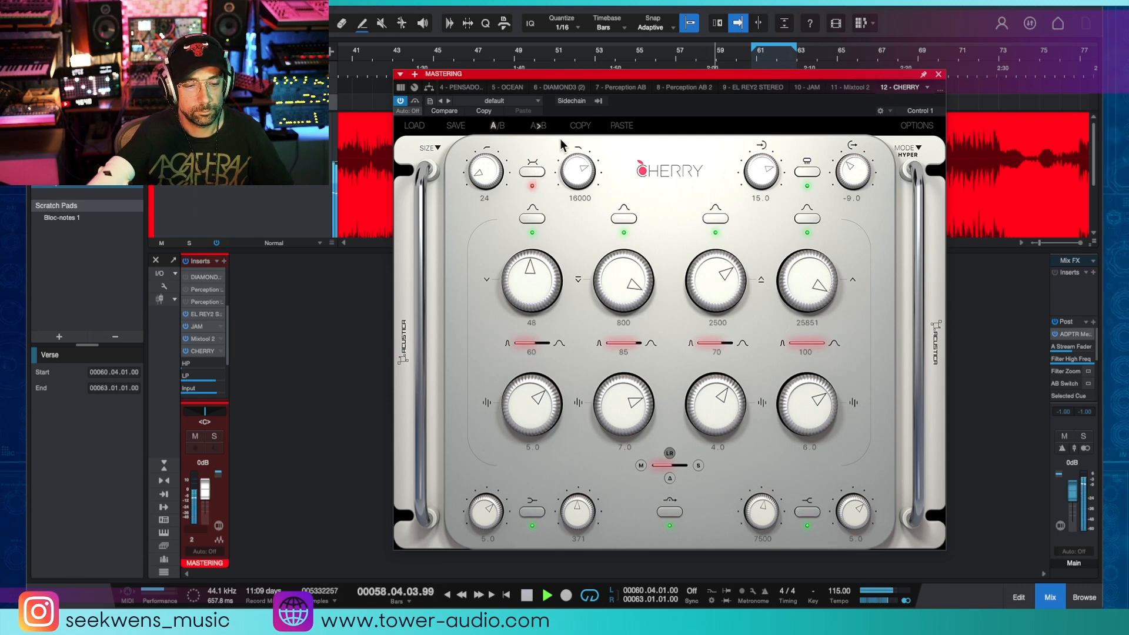
Compare the looped section with CHERRY's high-pass and low-pass filter switch on and off, leaving the filters on.
left_click(539, 174)
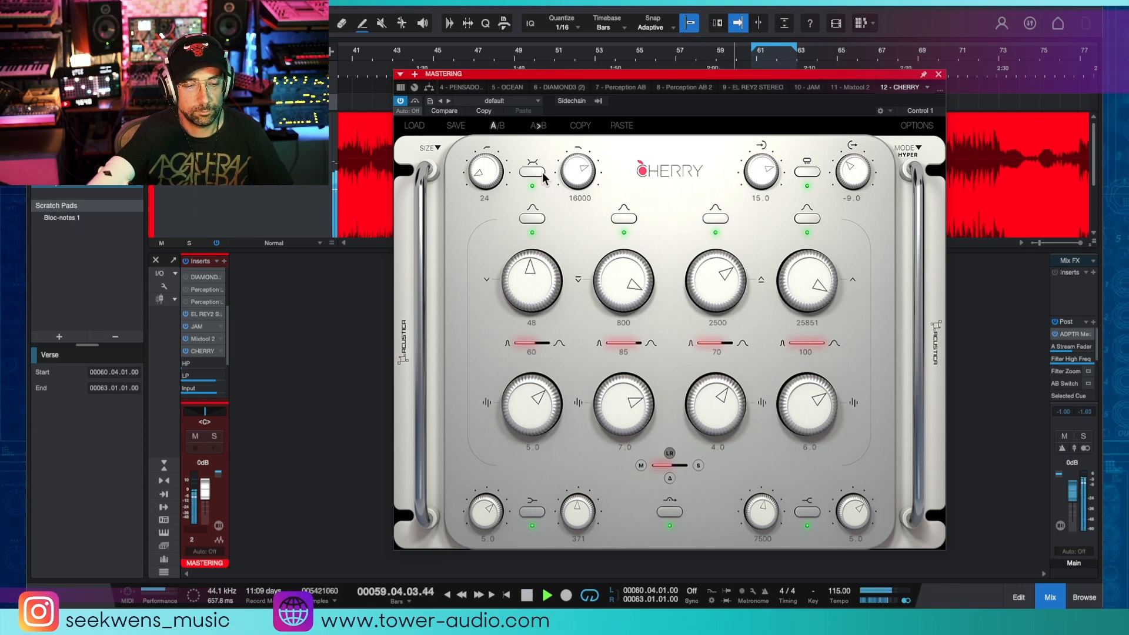
left_click(538, 174)
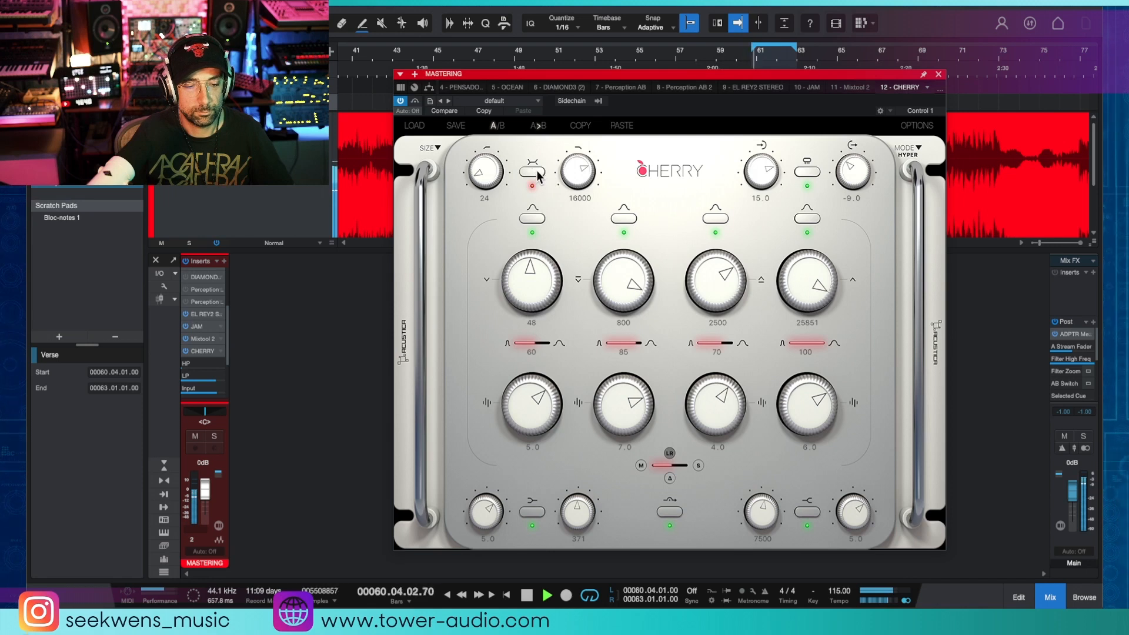
left_click(538, 174)
Set CHERRY's low-pass filter to 15000 Hz and compare the sound with the filter switch off and on.
double_click(579, 198)
type("15")
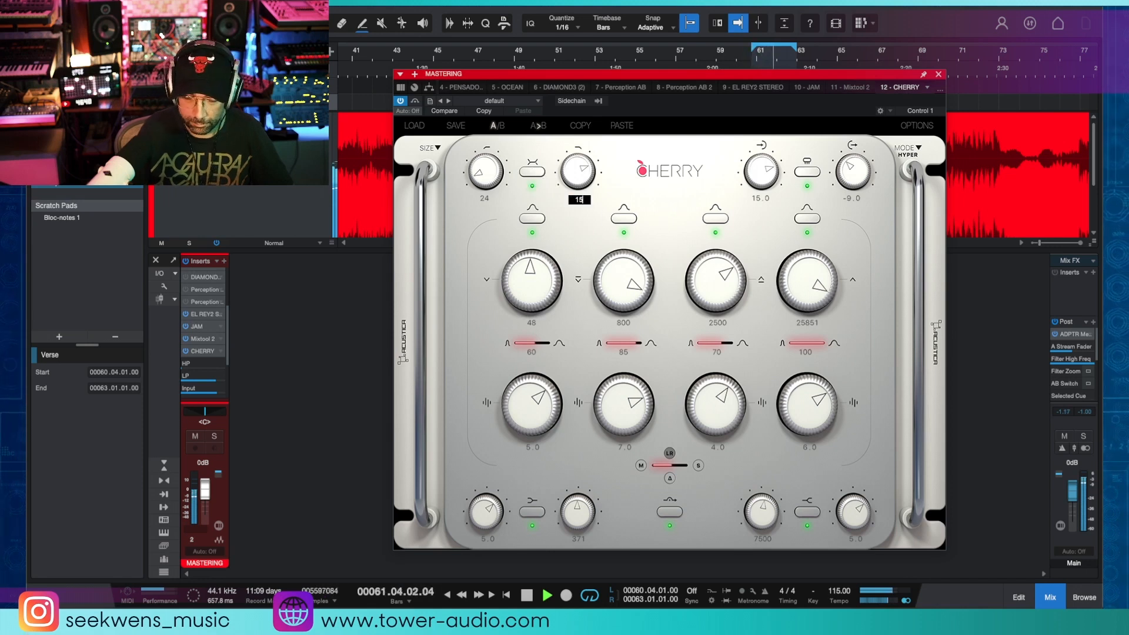
type("000")
key("Return")
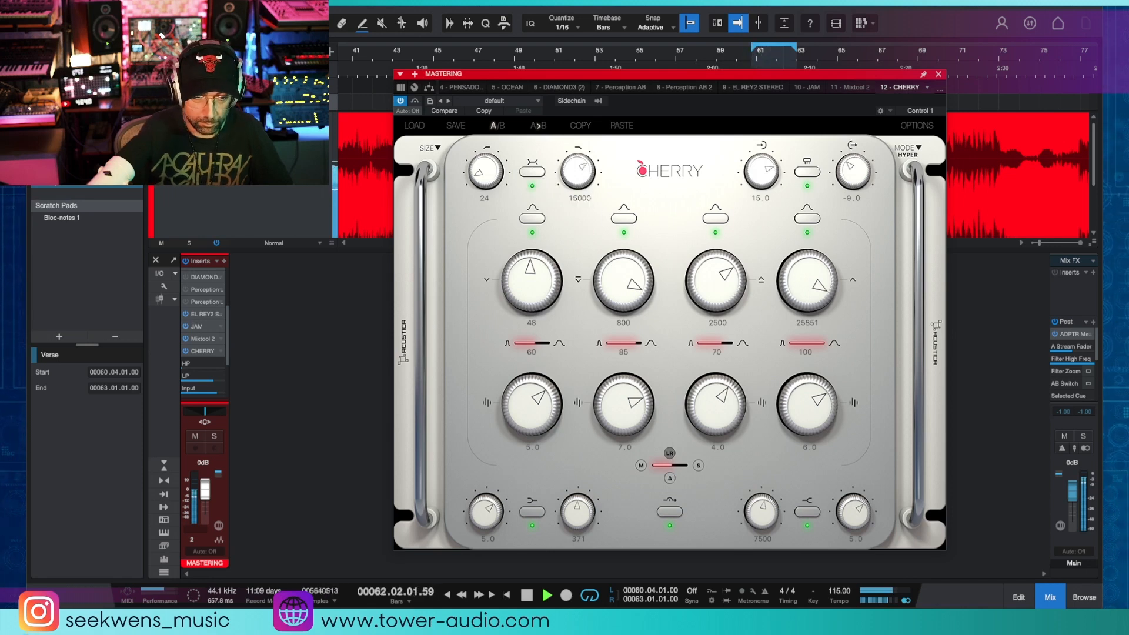
left_click(540, 176)
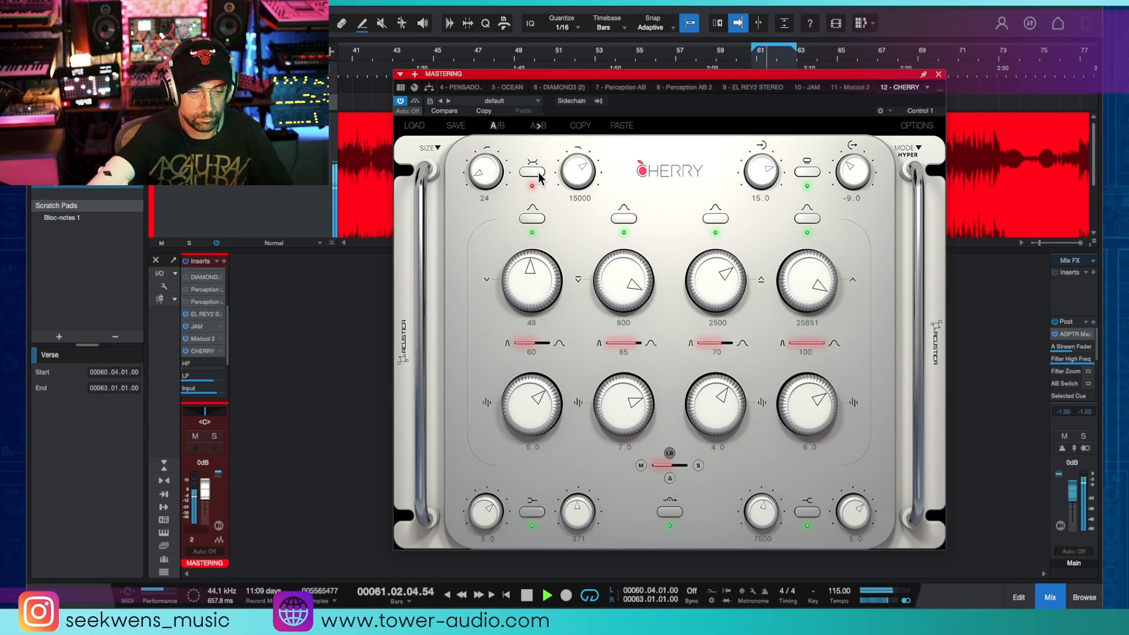
left_click(541, 176)
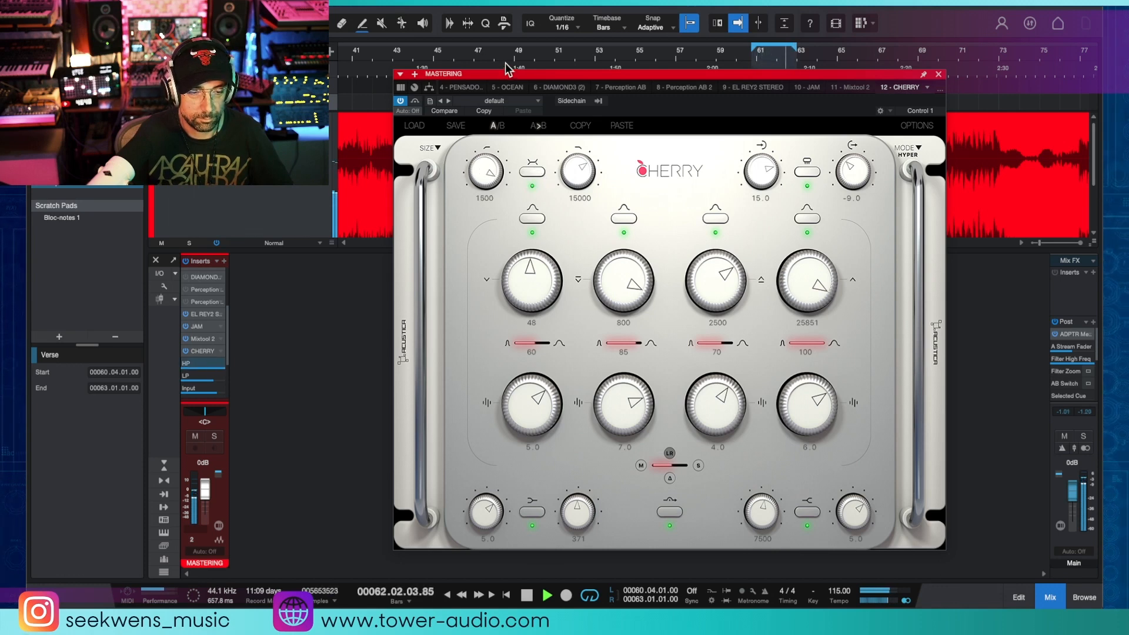
Set CHERRY's high-pass filter to 25 Hz, compare the filter switch off and on, and stop playback.
left_click(490, 199)
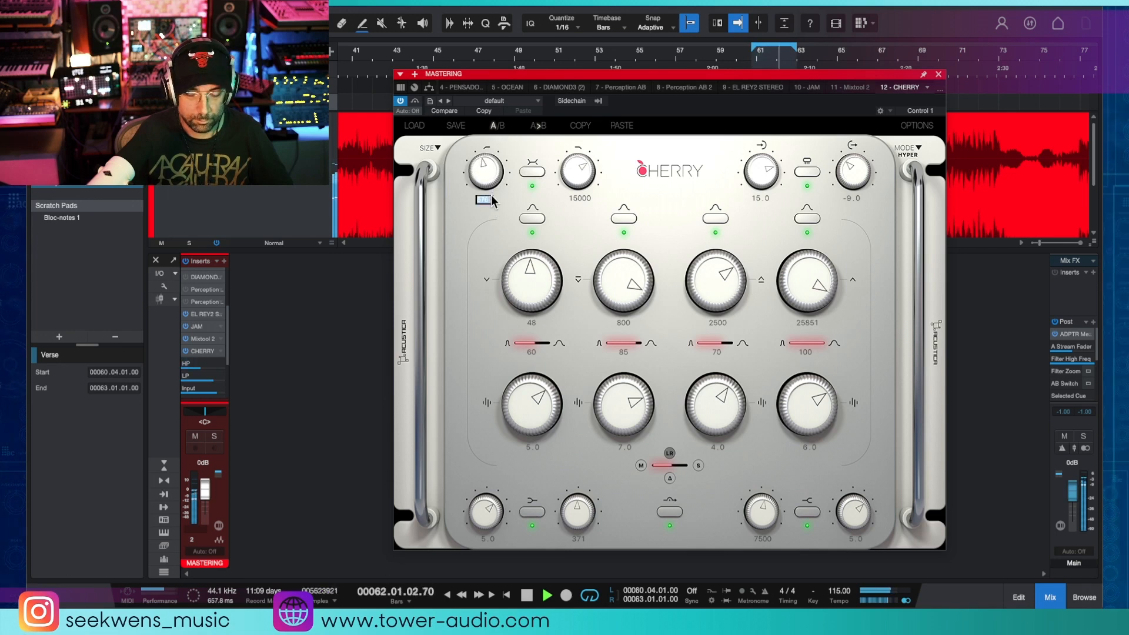
type("25")
key("Return")
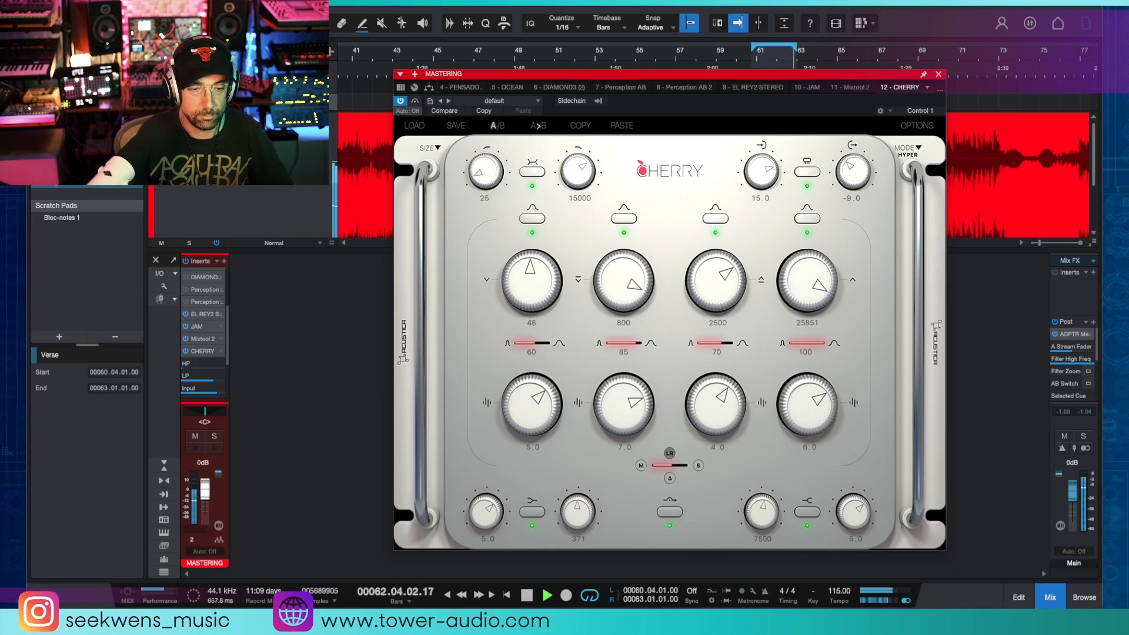
left_click(533, 174)
left_click(533, 173)
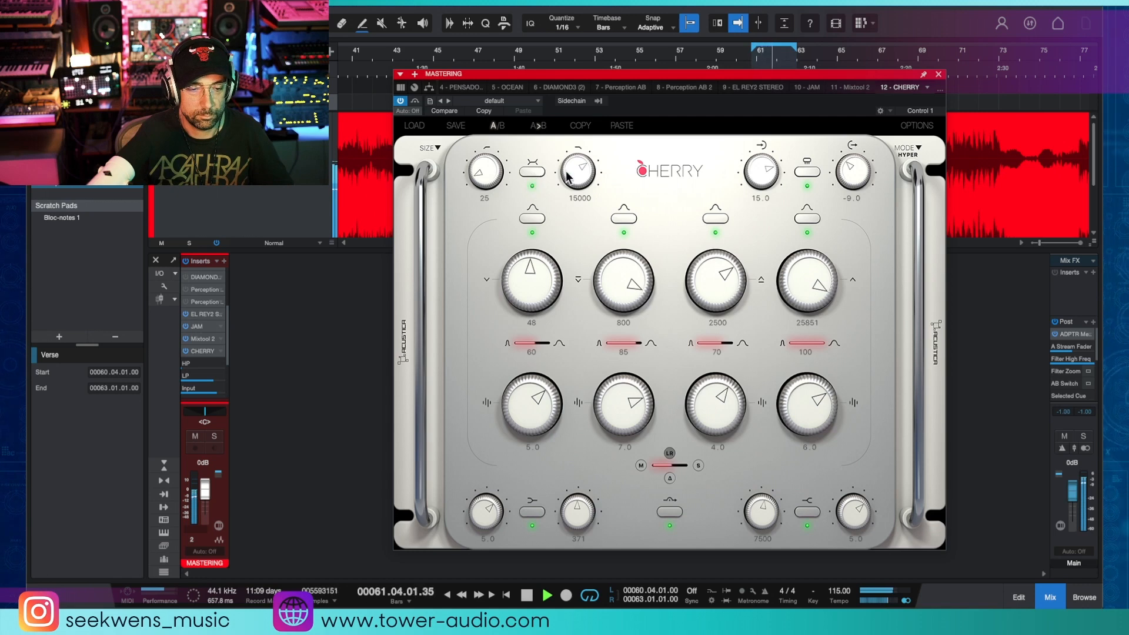
key("space")
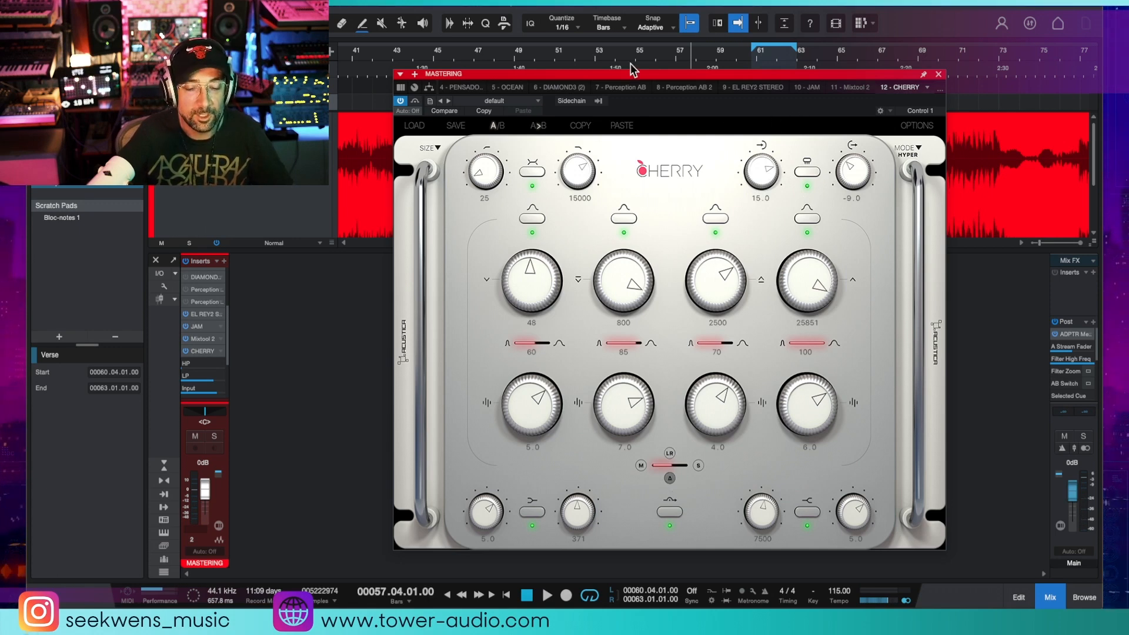
Play the looped section and compare the sound with CHERRY's trim switch off and on.
left_click(807, 170)
left_click(809, 171)
key("space")
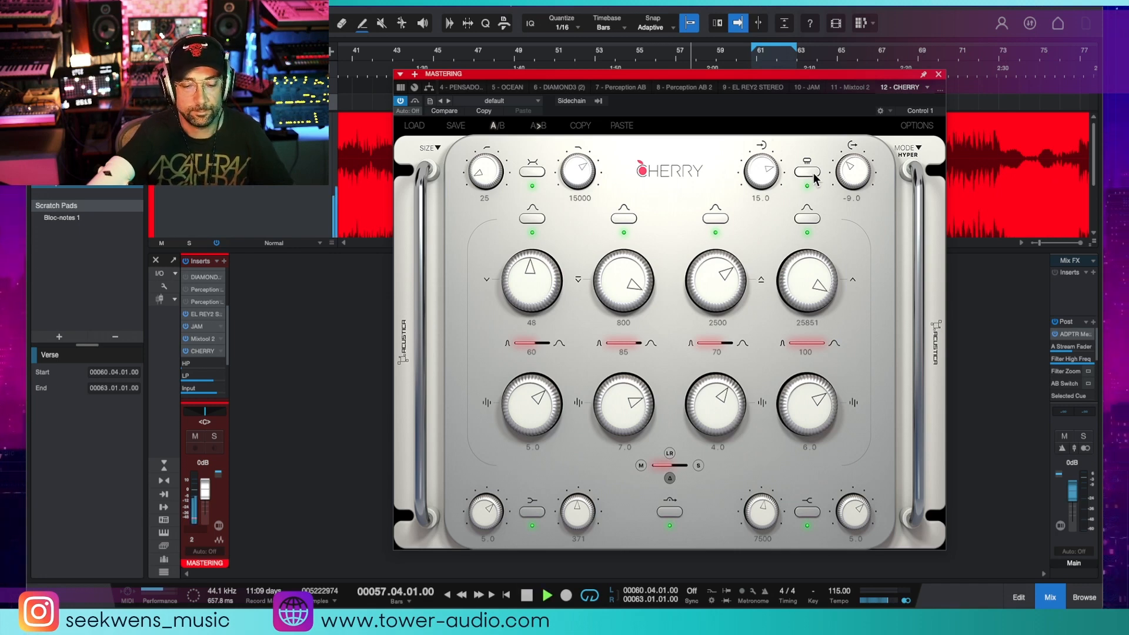
left_click(813, 171)
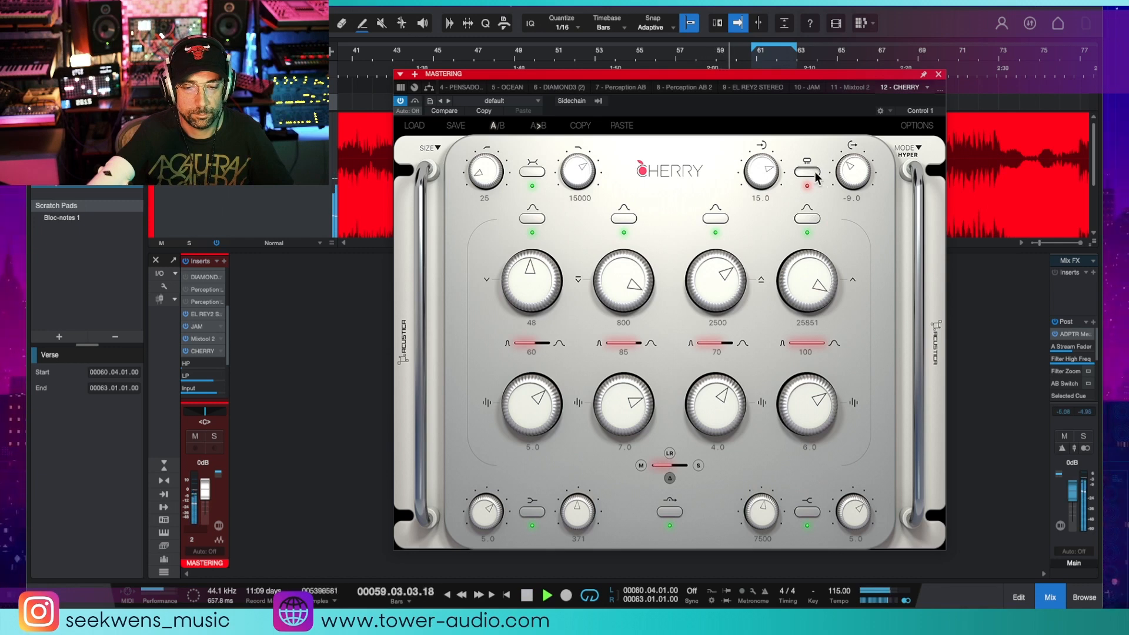
left_click(813, 171)
Raise CHERRY's input trim to 24.0 and compare the sound with the trim switch off and on.
left_click_drag(763, 171, 777, 147)
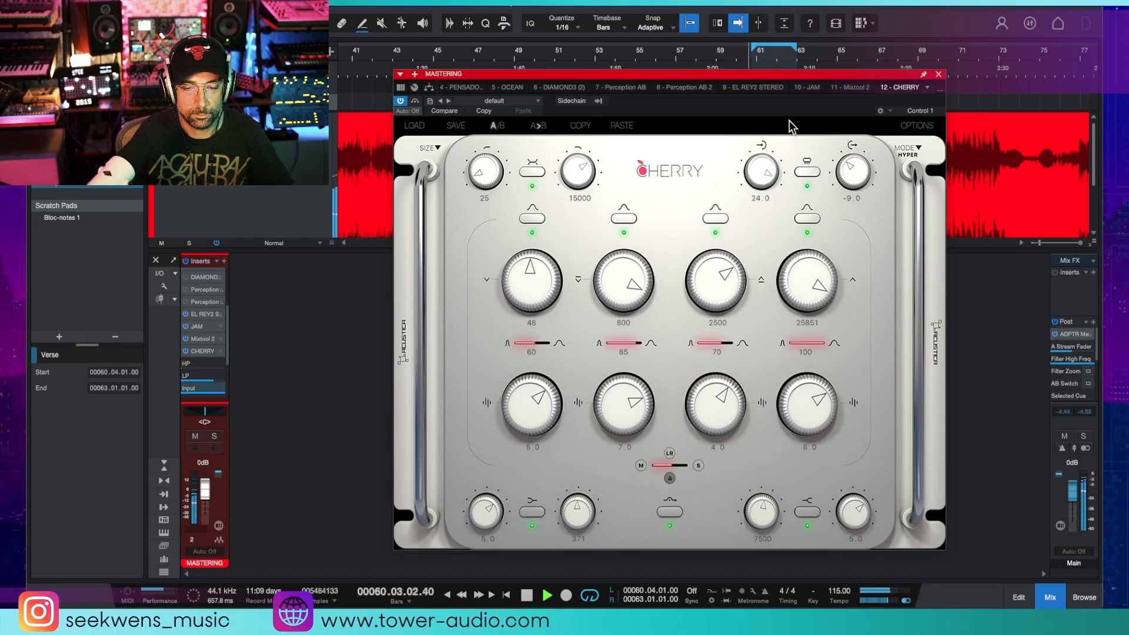
left_click(812, 172)
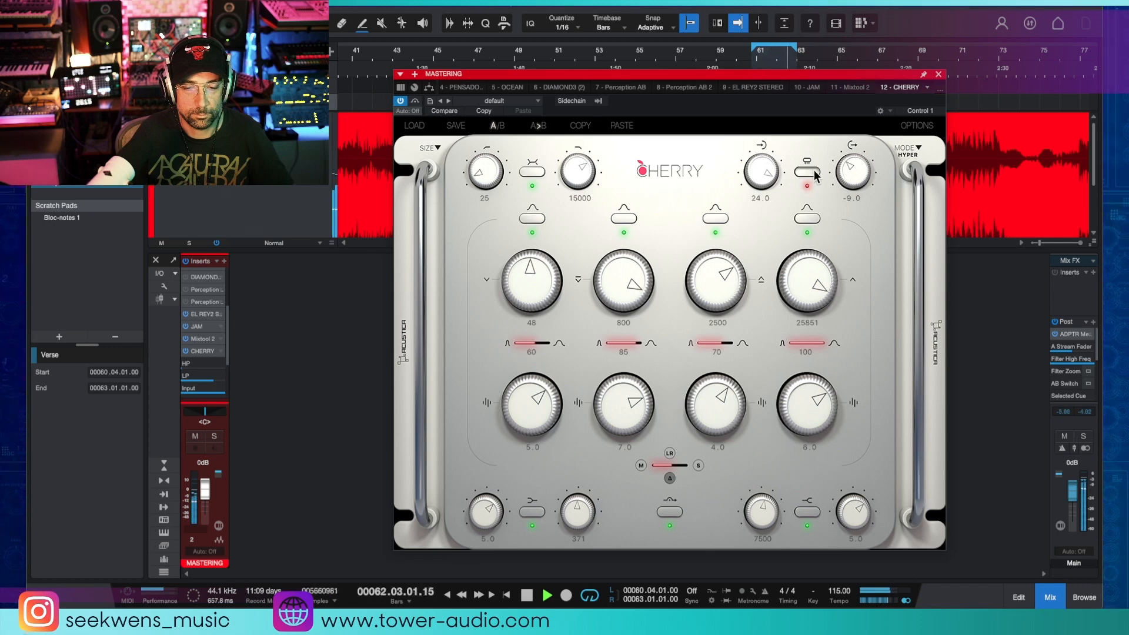
left_click(813, 171)
Try an input trim of 12 in CHERRY and set it back to 15.0.
double_click(759, 198)
type("12")
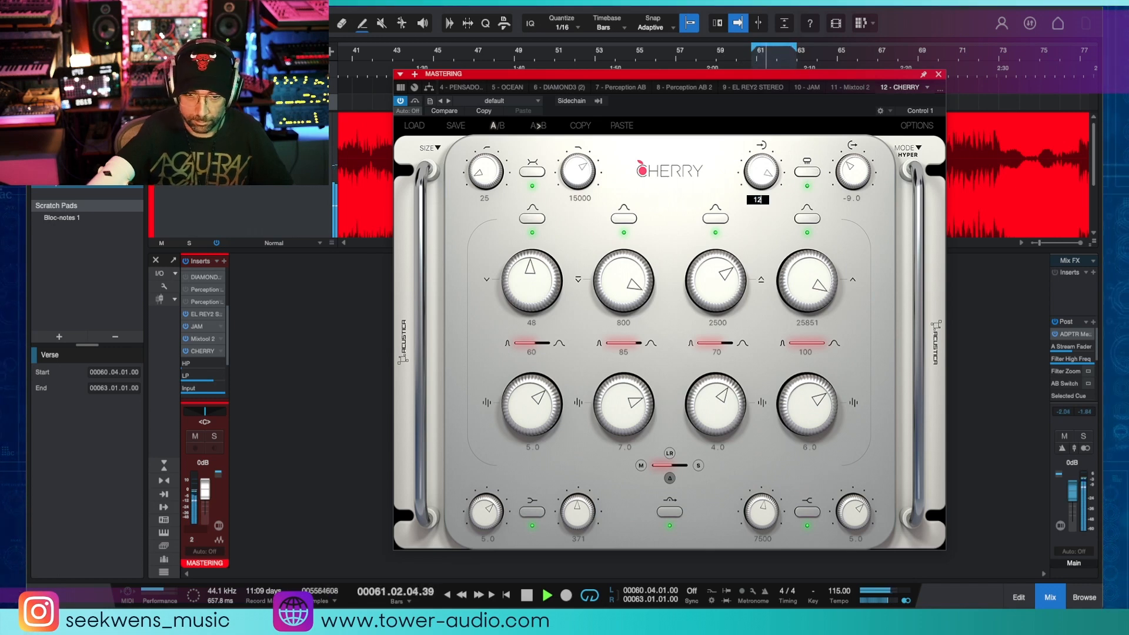
key("Return")
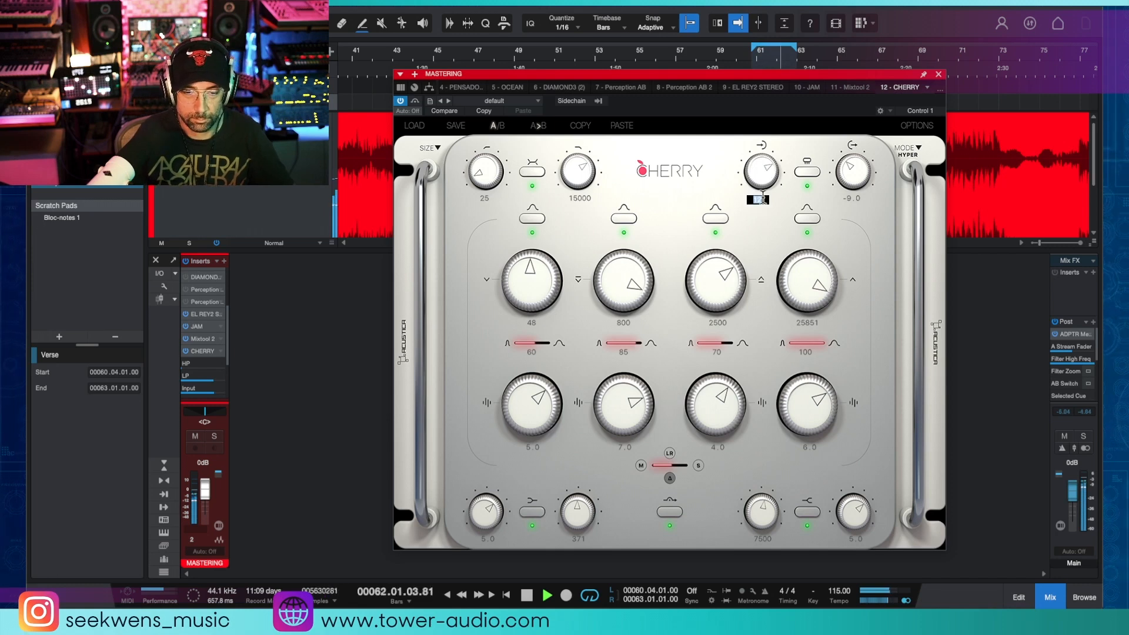
type("15")
key("Return")
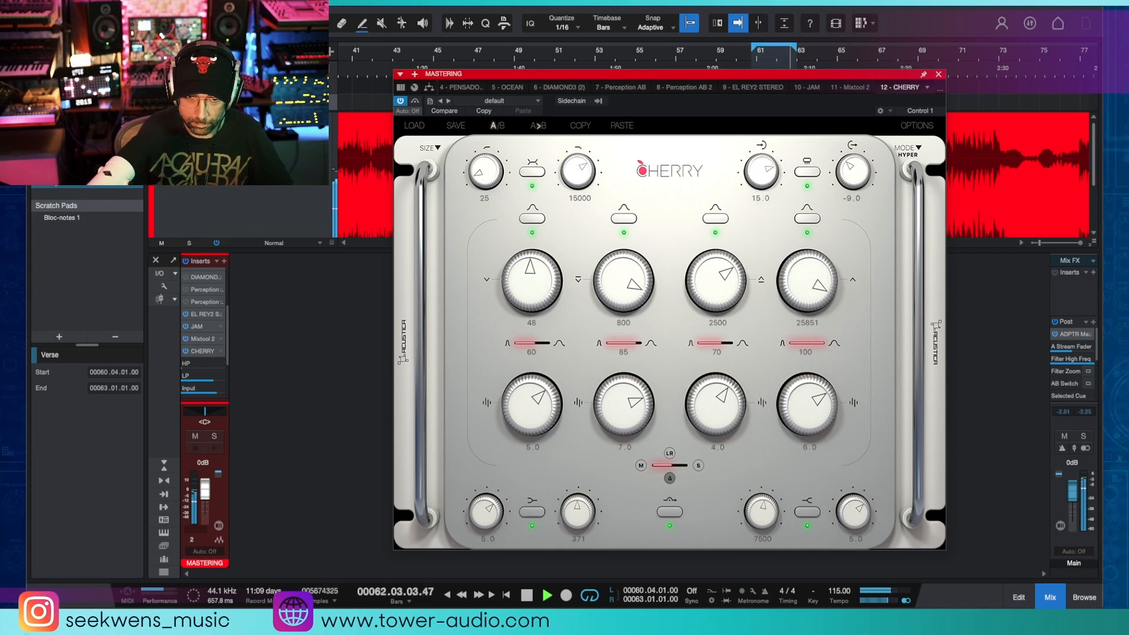
Compare the trim switch off and on at the 15.0 input trim, leave it on, and stop playback.
left_click(808, 172)
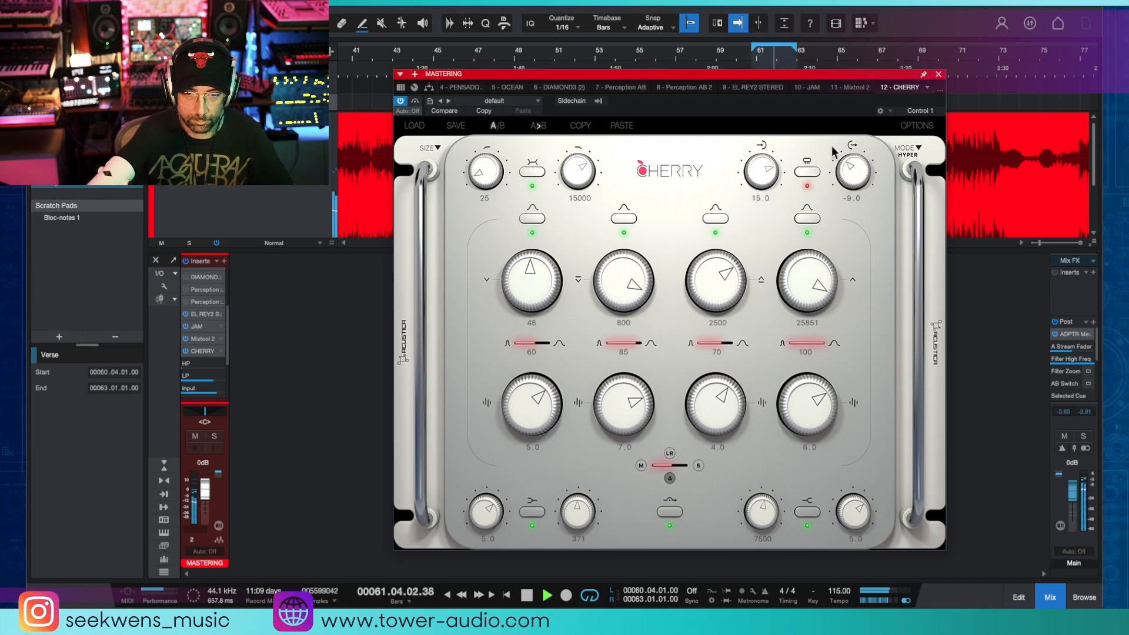
left_click(800, 172)
key("space")
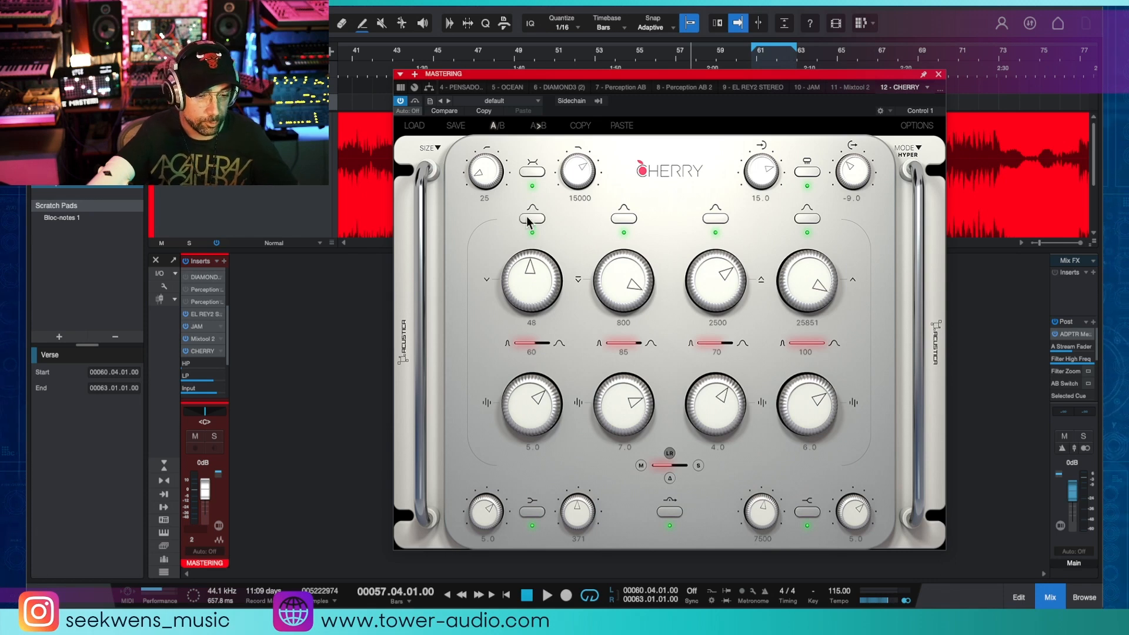
Play the looped section and compare CHERRY's 48 Hz band switched off and on, leaving it on.
key("space")
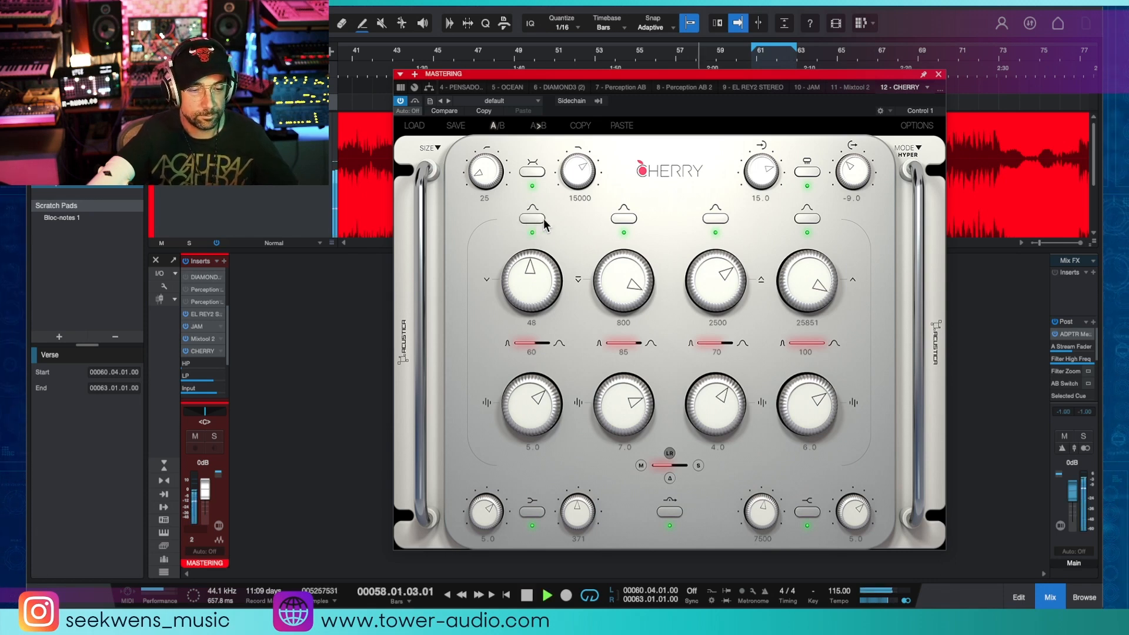
left_click(534, 220)
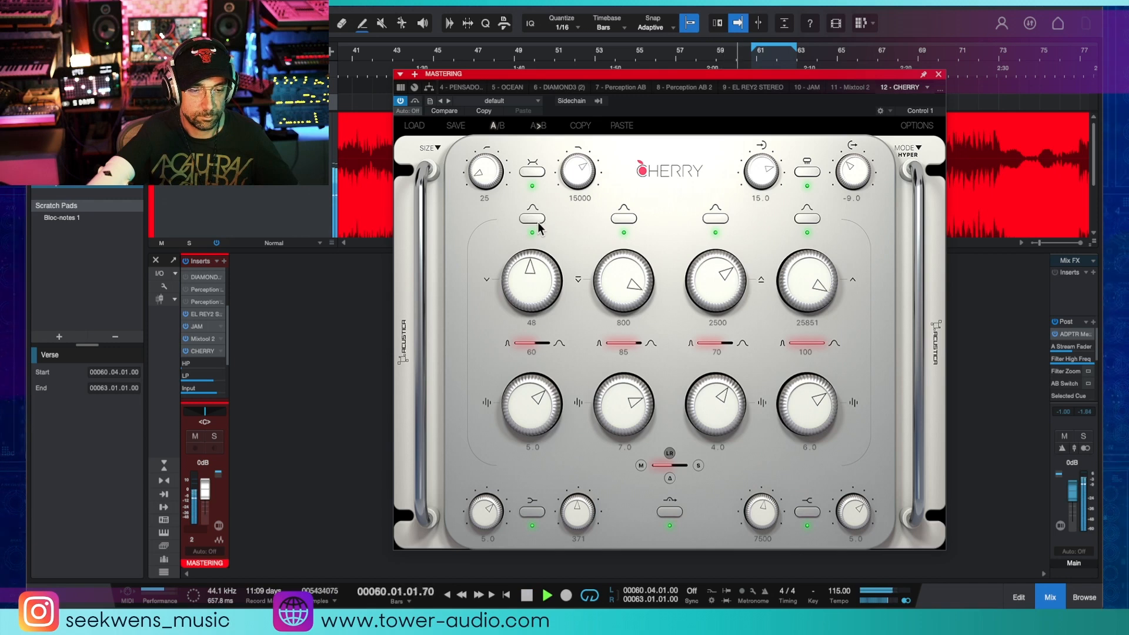
left_click(535, 219)
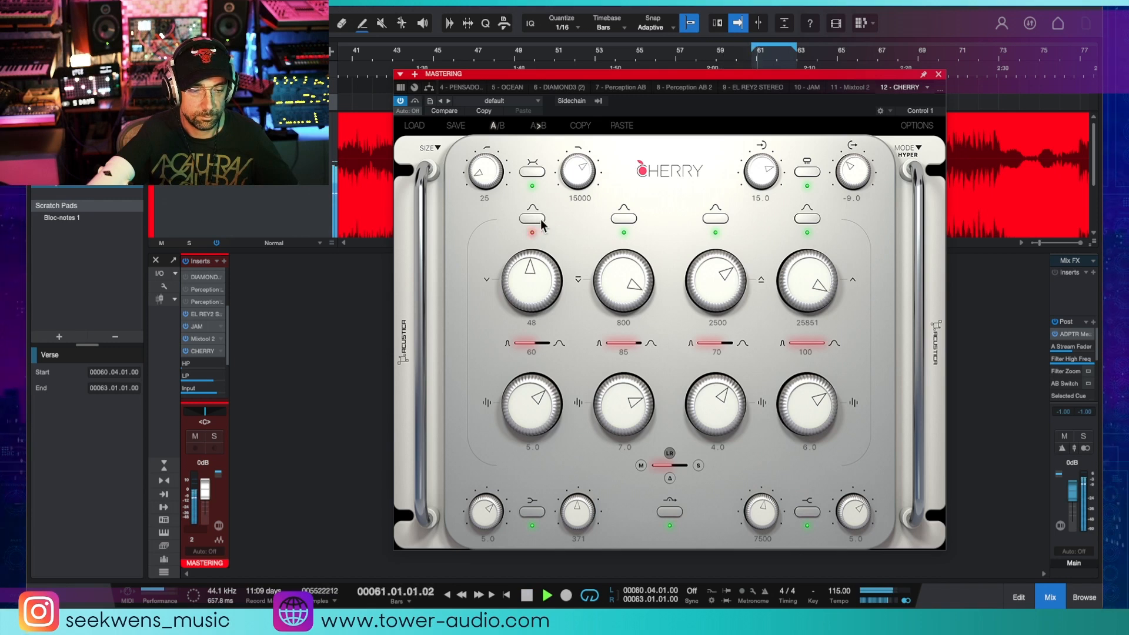
left_click(535, 220)
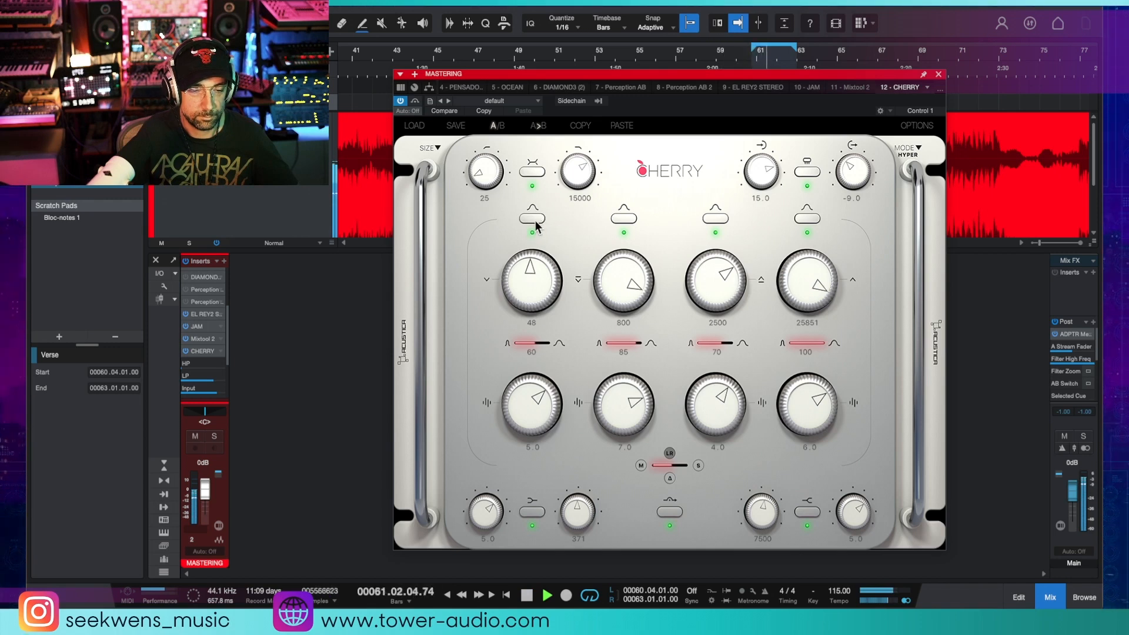
Compare CHERRY's 800 Hz band switched off and on, leave it on, and stop playback.
left_click(633, 220)
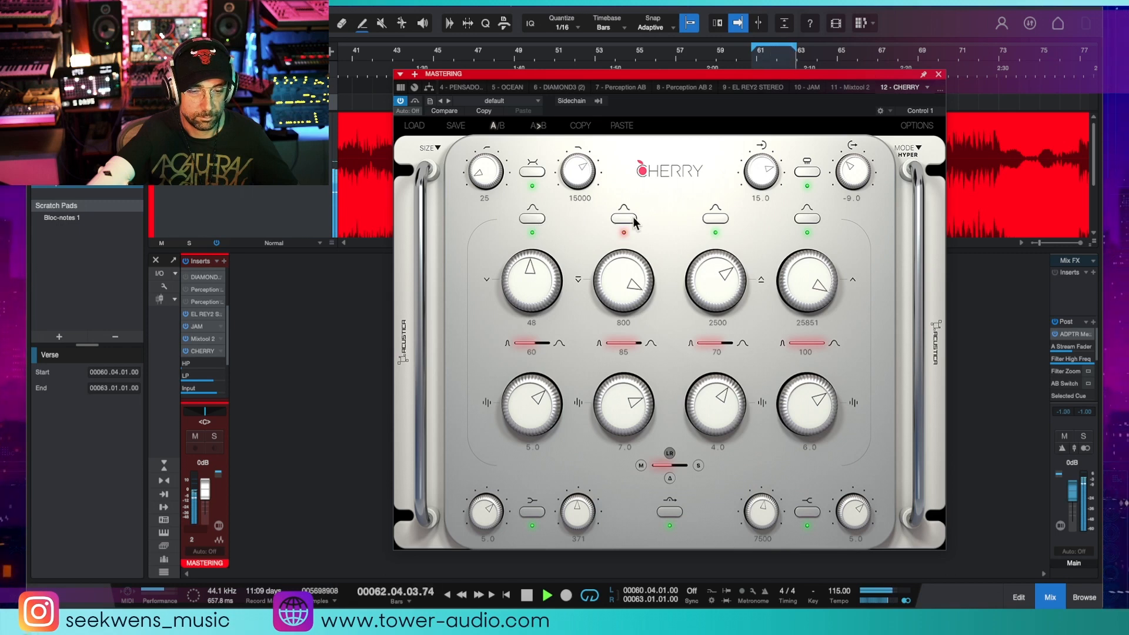
left_click(633, 221)
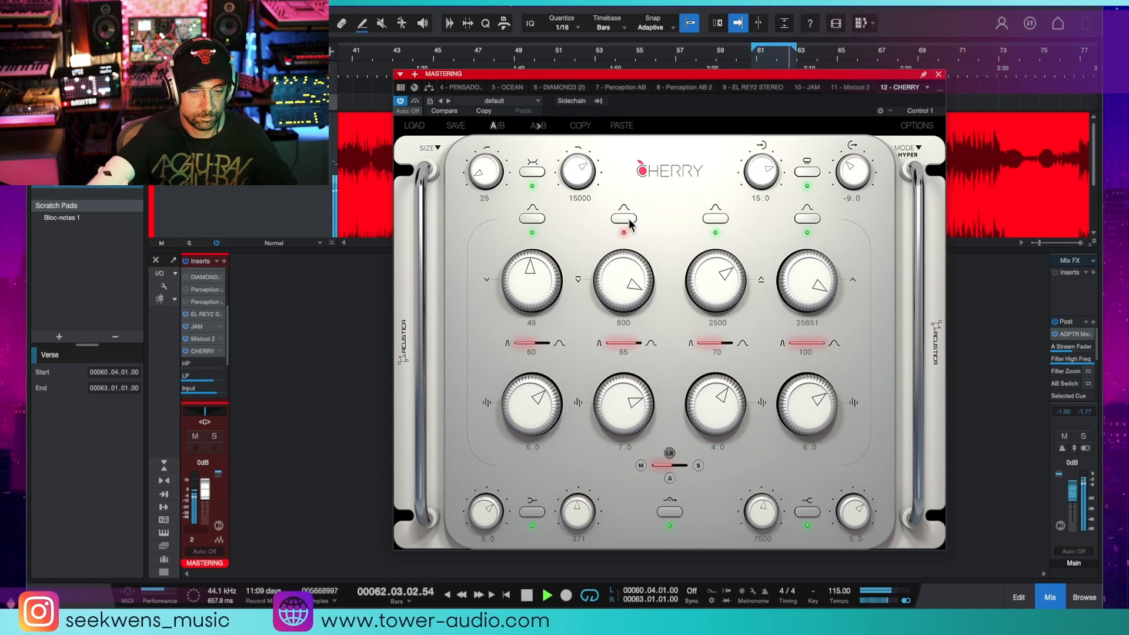
left_click(628, 219)
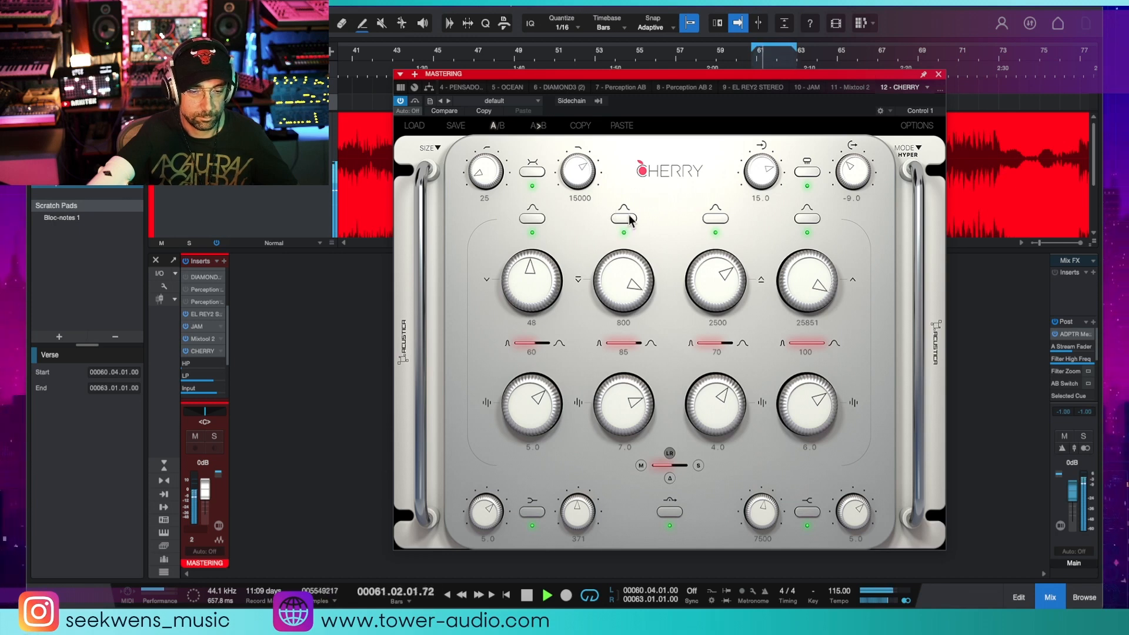
key("space")
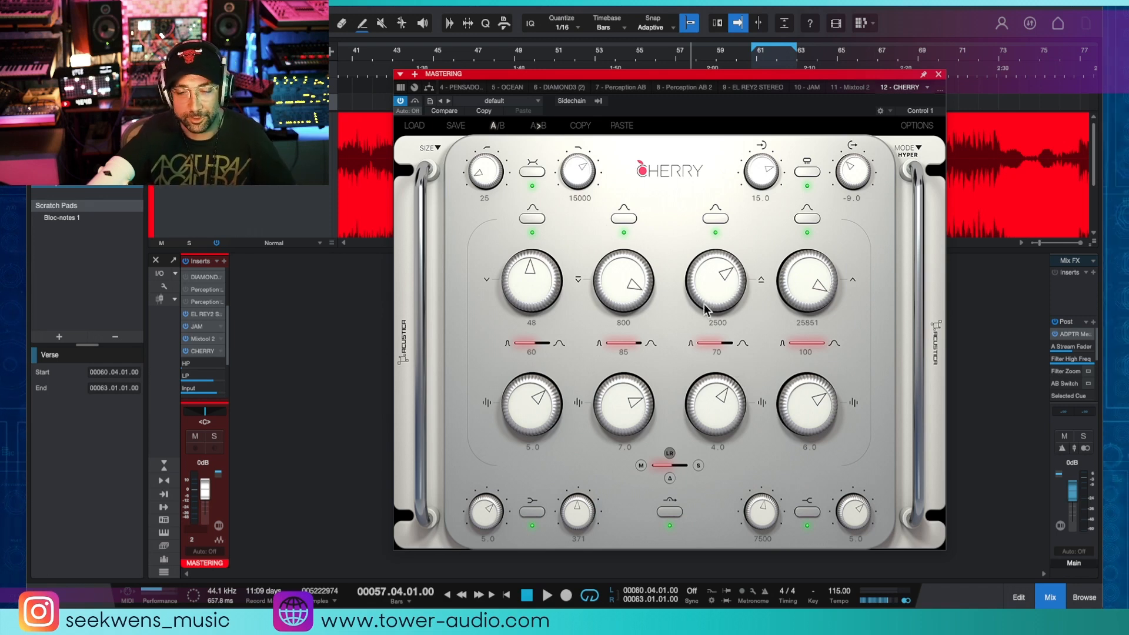
Play the looped section and compare CHERRY's 2500 Hz band switched off and on, leaving it on.
key("space")
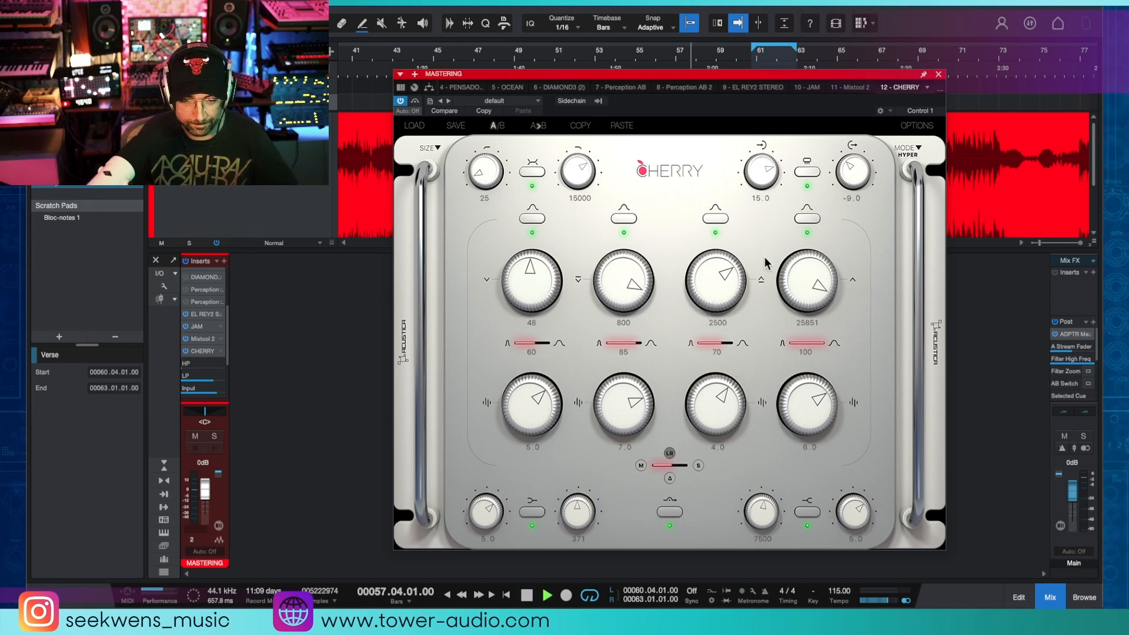
left_click(718, 218)
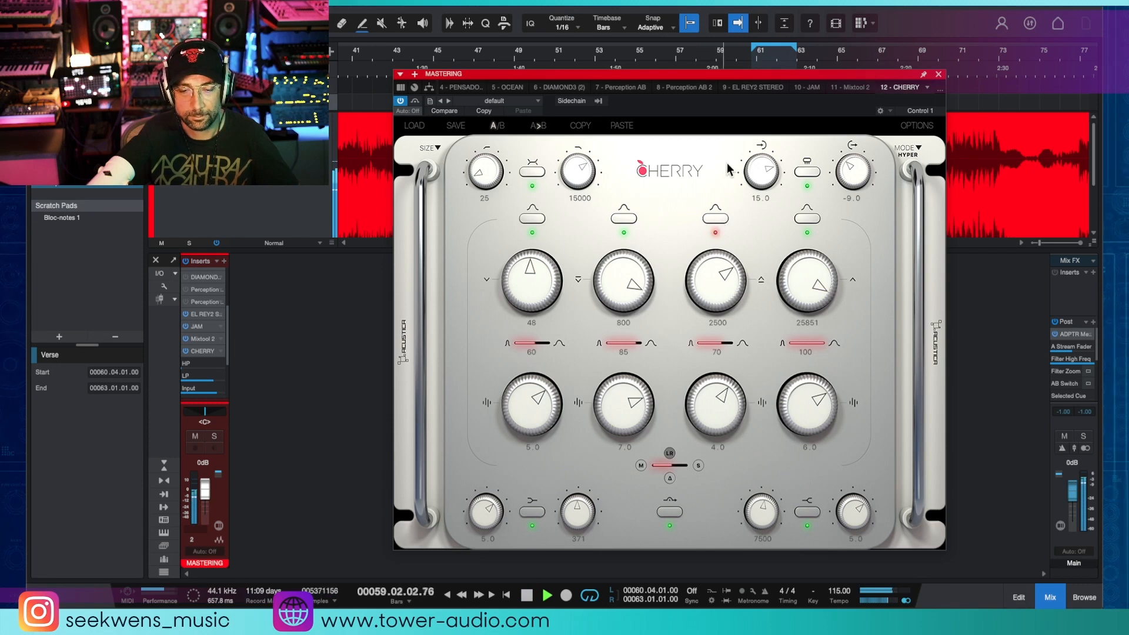
left_click(712, 222)
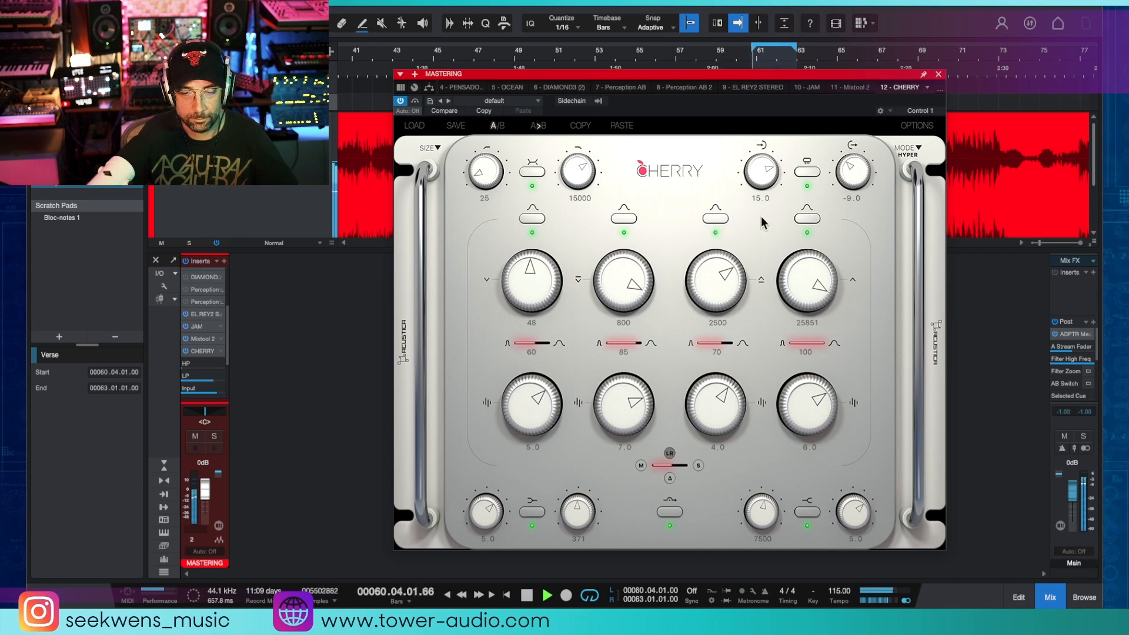
Switch CHERRY's 2500 Hz band off and back on once more for a final comparison.
left_click(716, 219)
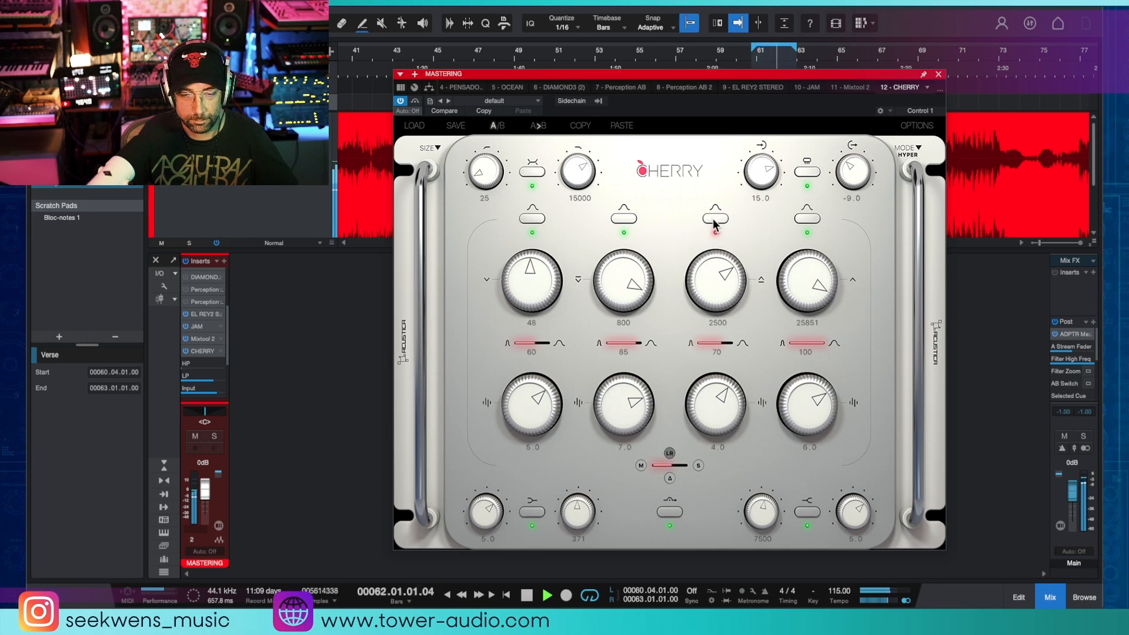
left_click(715, 221)
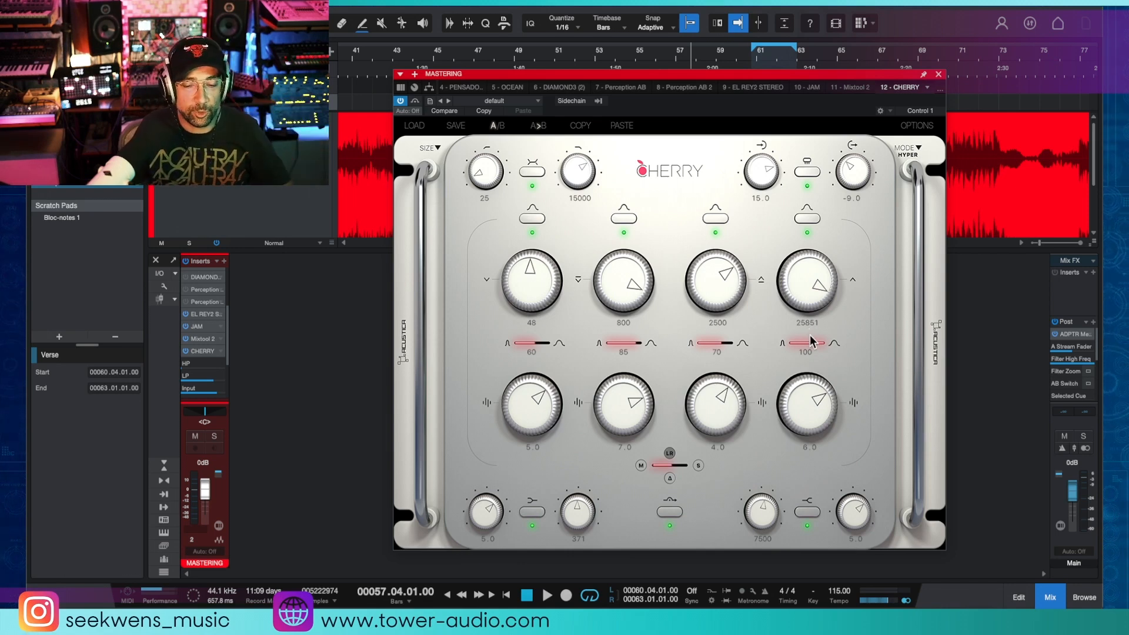
Reduce the width of CHERRY's highest-frequency band to 0 and restore it to 100.
left_click_drag(814, 339, 582, 365)
left_click(952, 349)
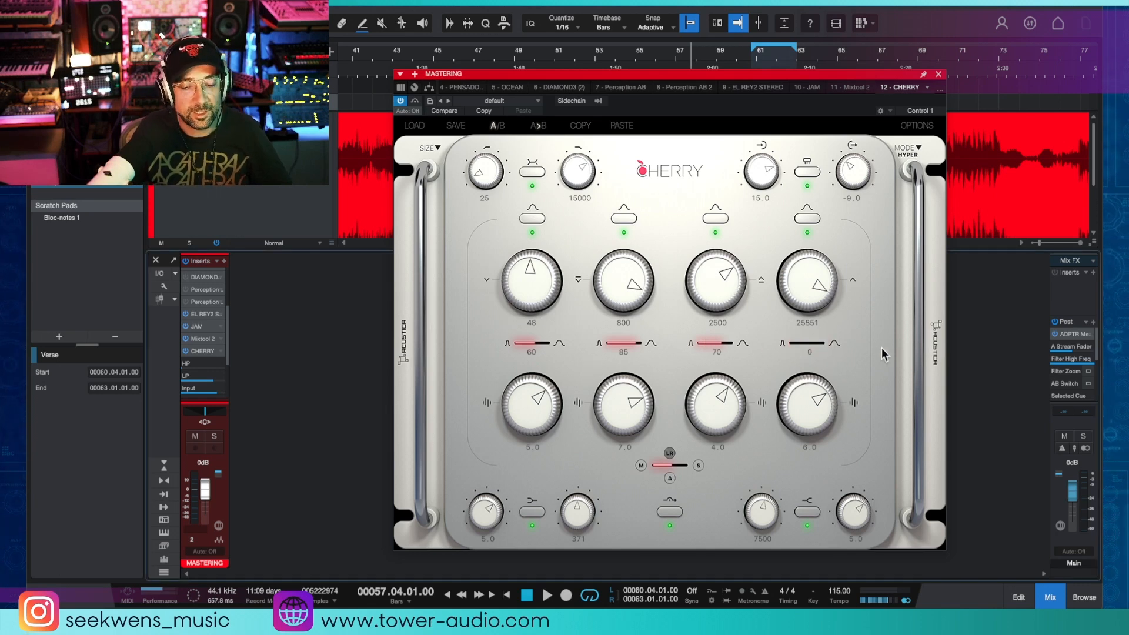
double_click(805, 342)
Play the looped section, compare CHERRY's highest band off and on and at varied widths, and stop playback.
key("space")
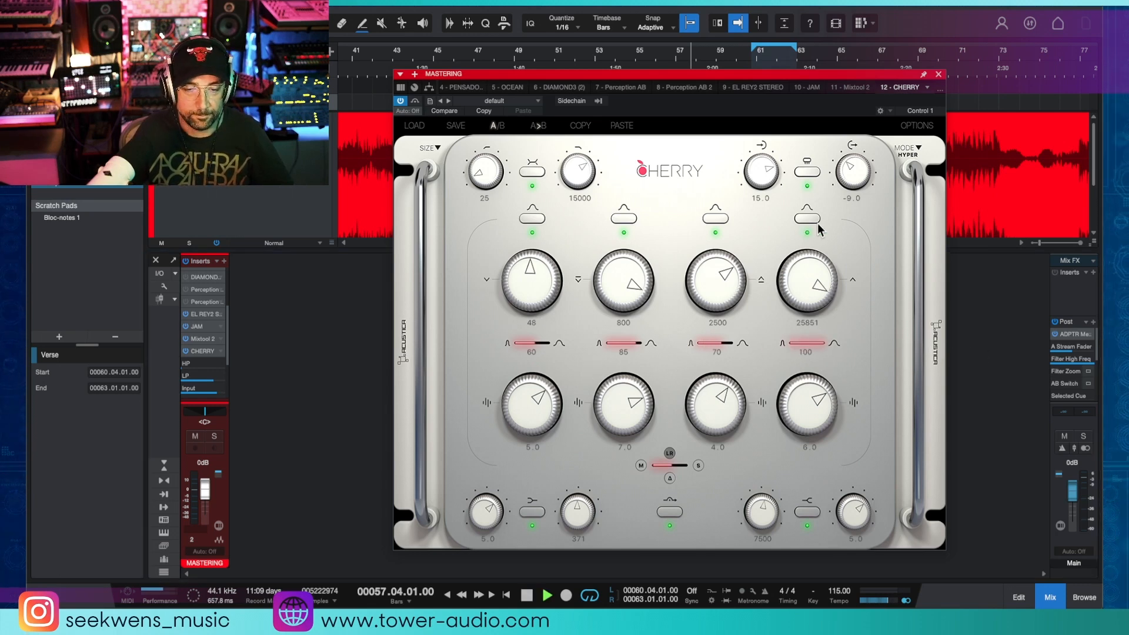
left_click(811, 220)
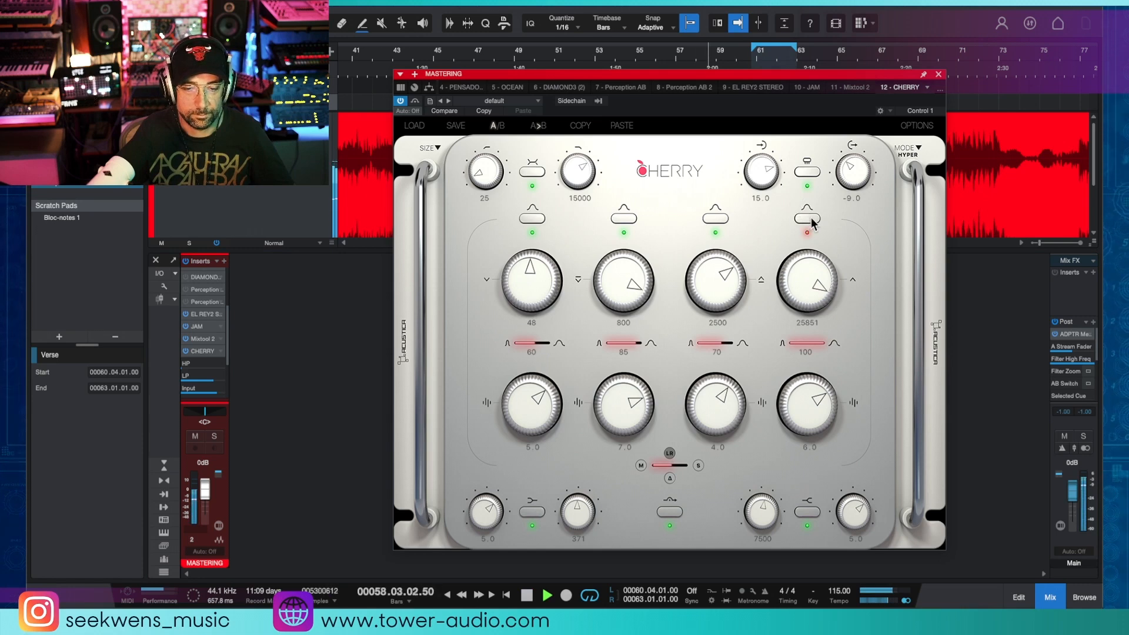
left_click(815, 222)
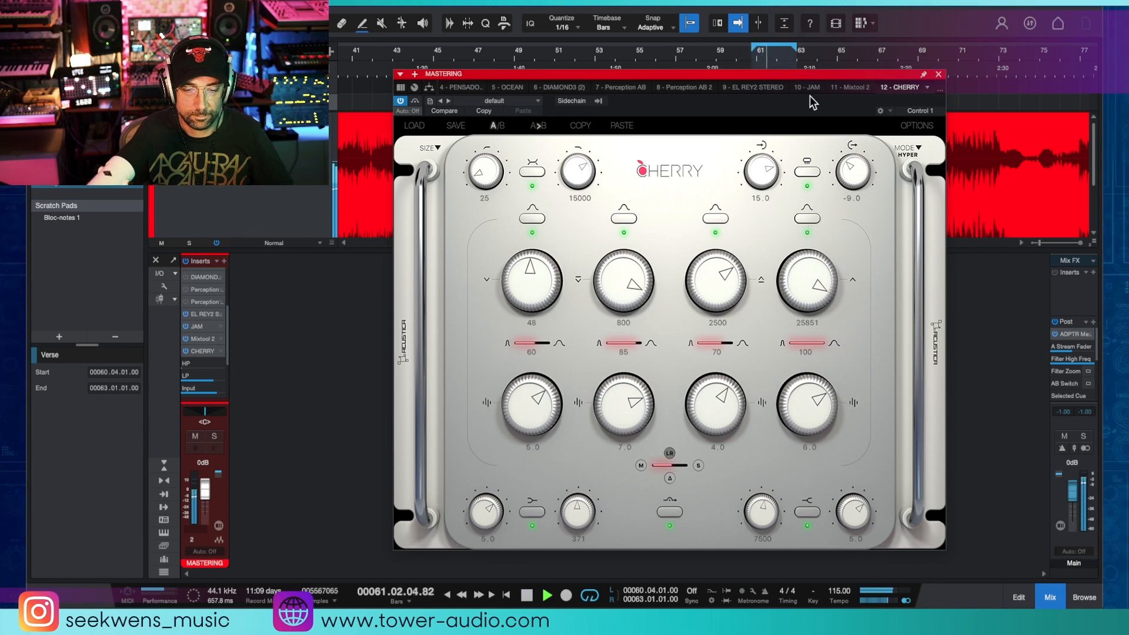
left_click_drag(822, 343, 747, 349)
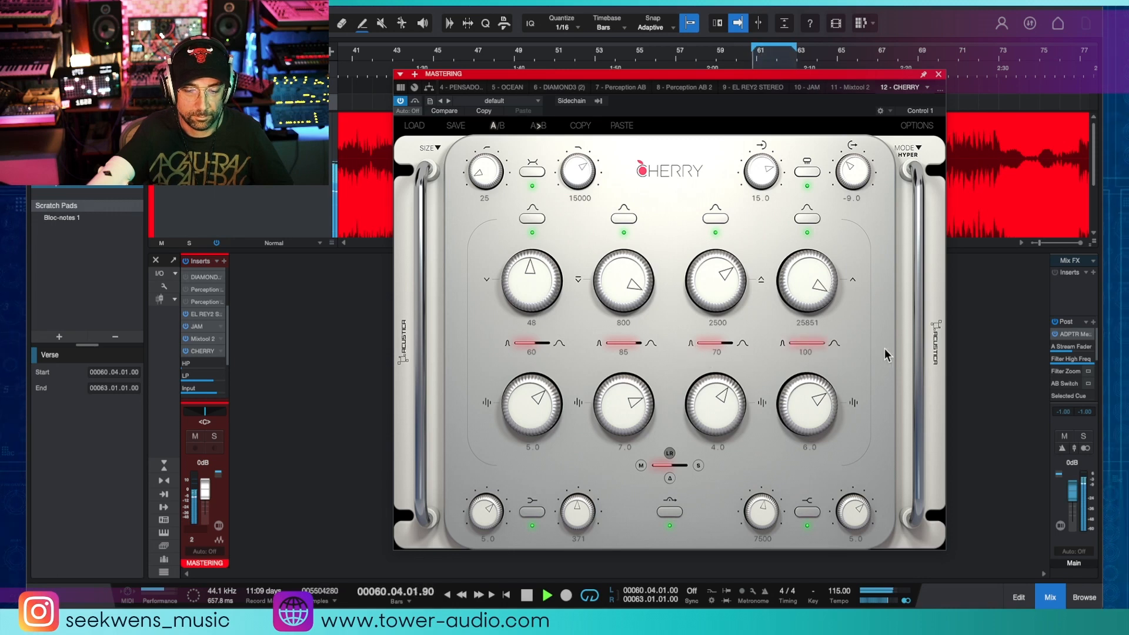
key("space")
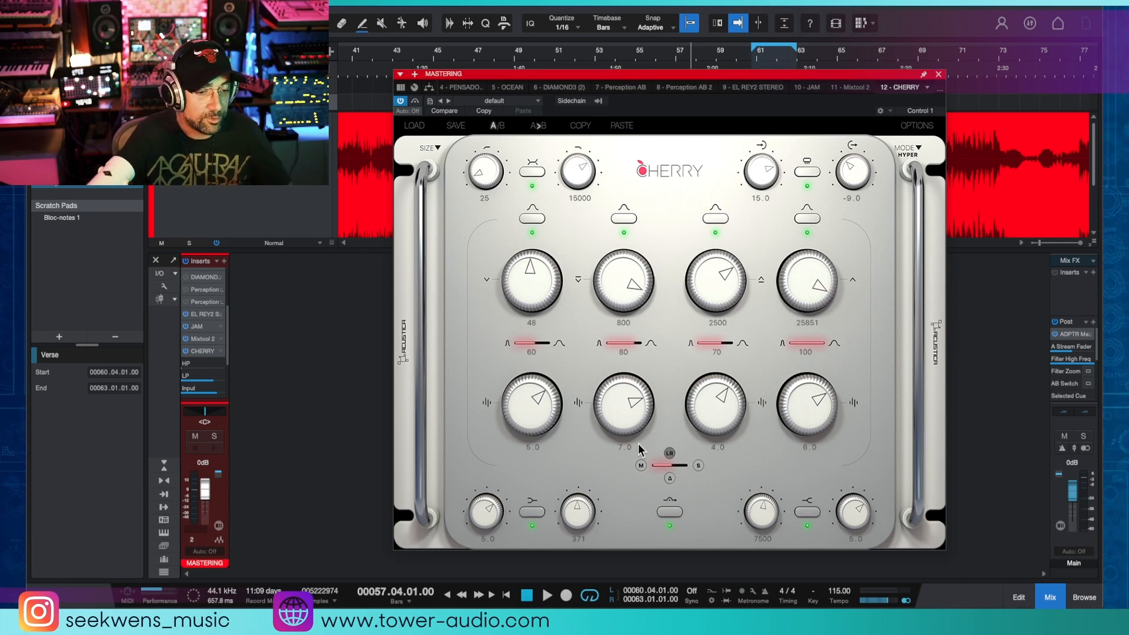
Play the looped section and compare the switch between CHERRY's low and high shelves off and on, leaving it on.
key("space")
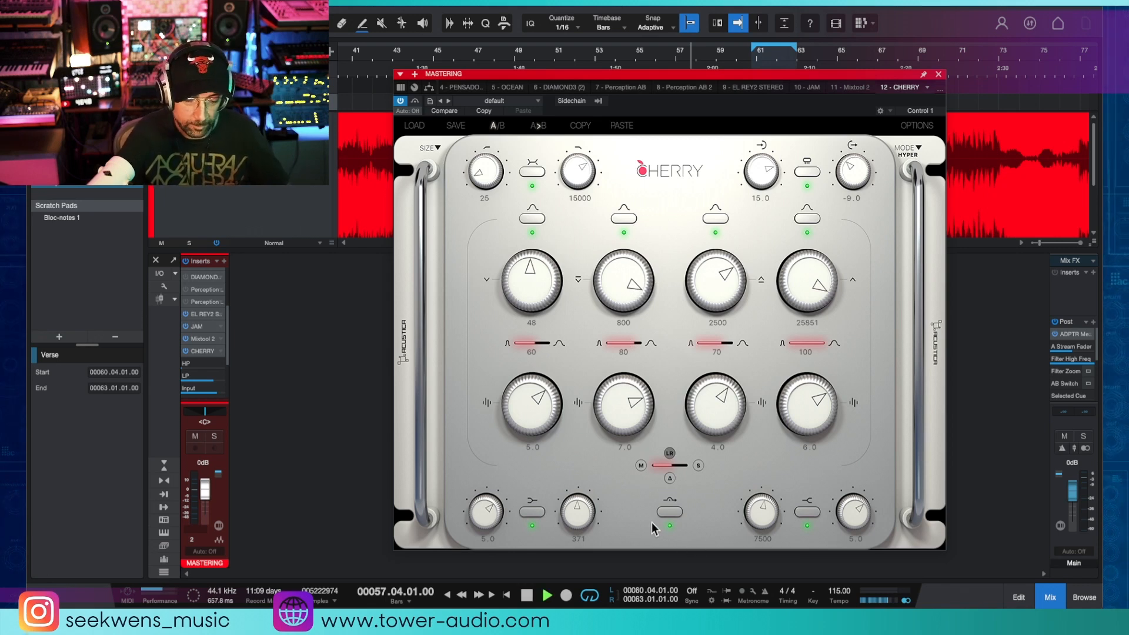
left_click(669, 513)
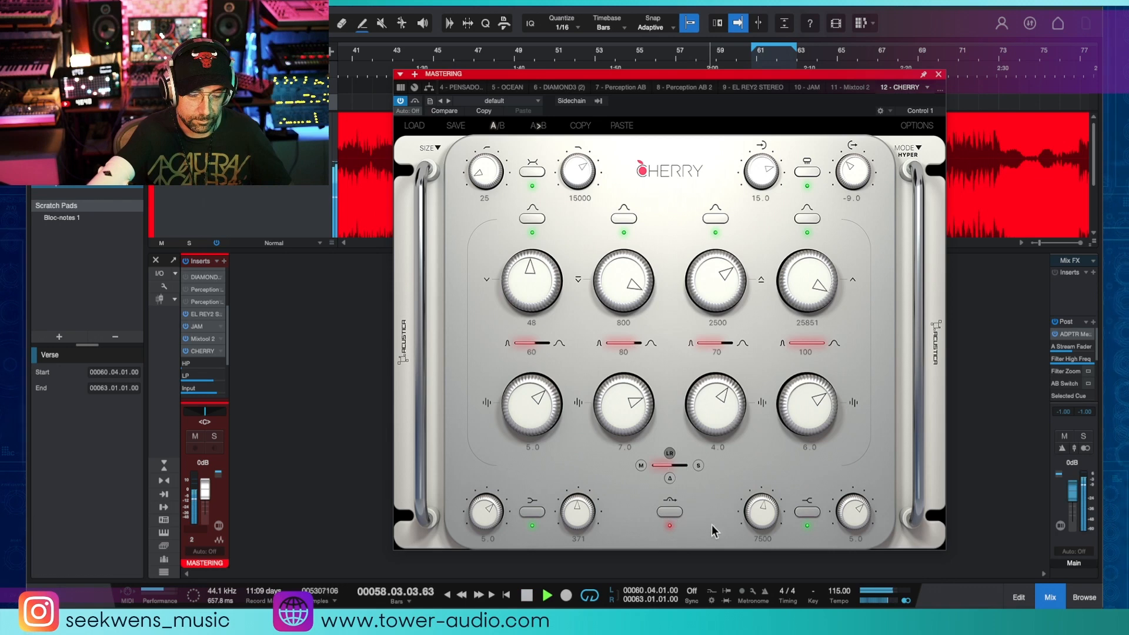
left_click(673, 512)
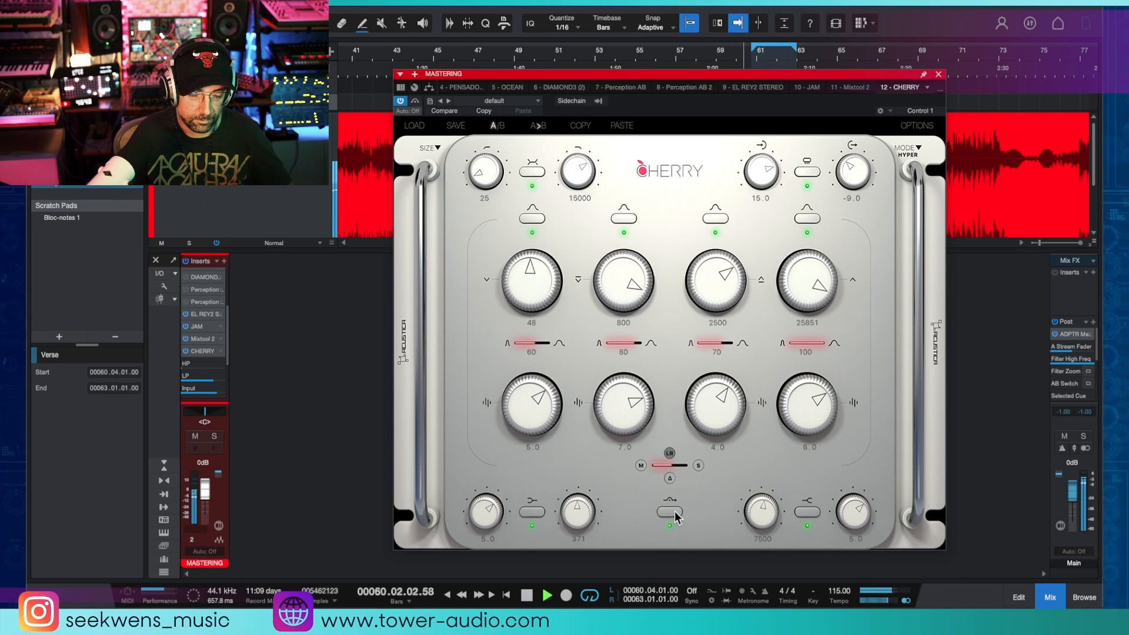
left_click(674, 513)
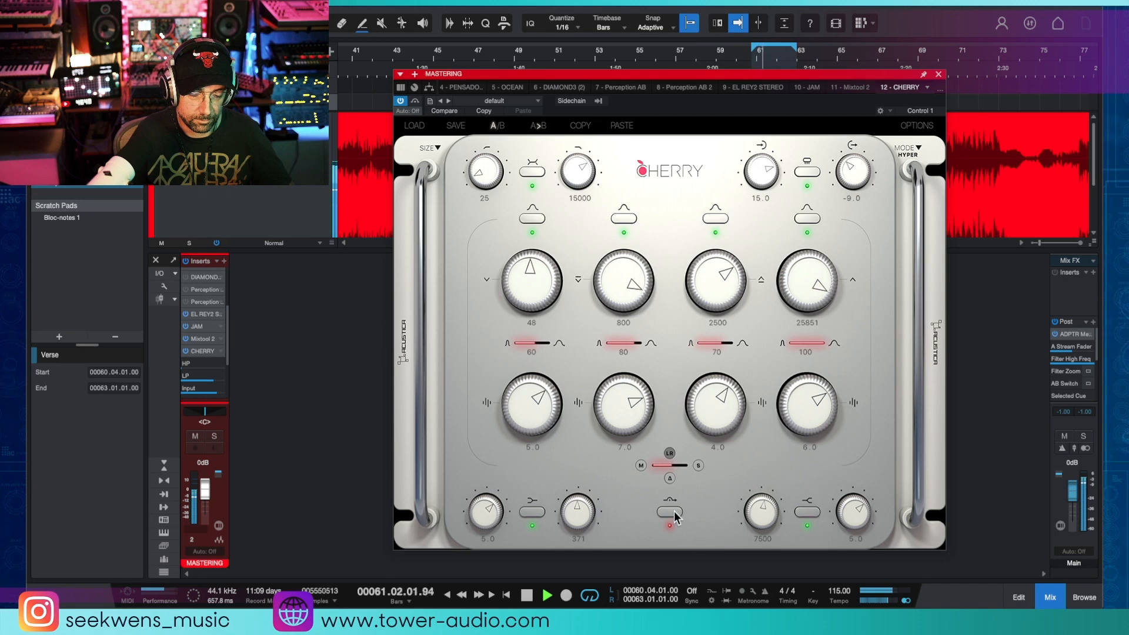
left_click(673, 512)
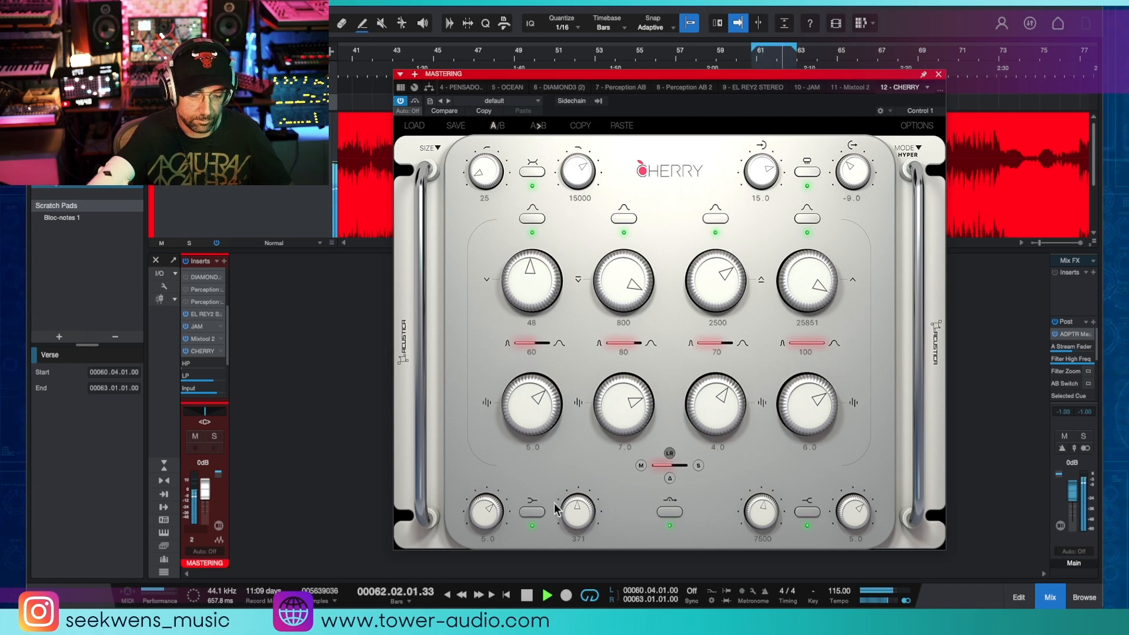
Switch off CHERRY's low and high shelves and all four bands, and stop playback.
left_click(538, 514)
left_click(808, 514)
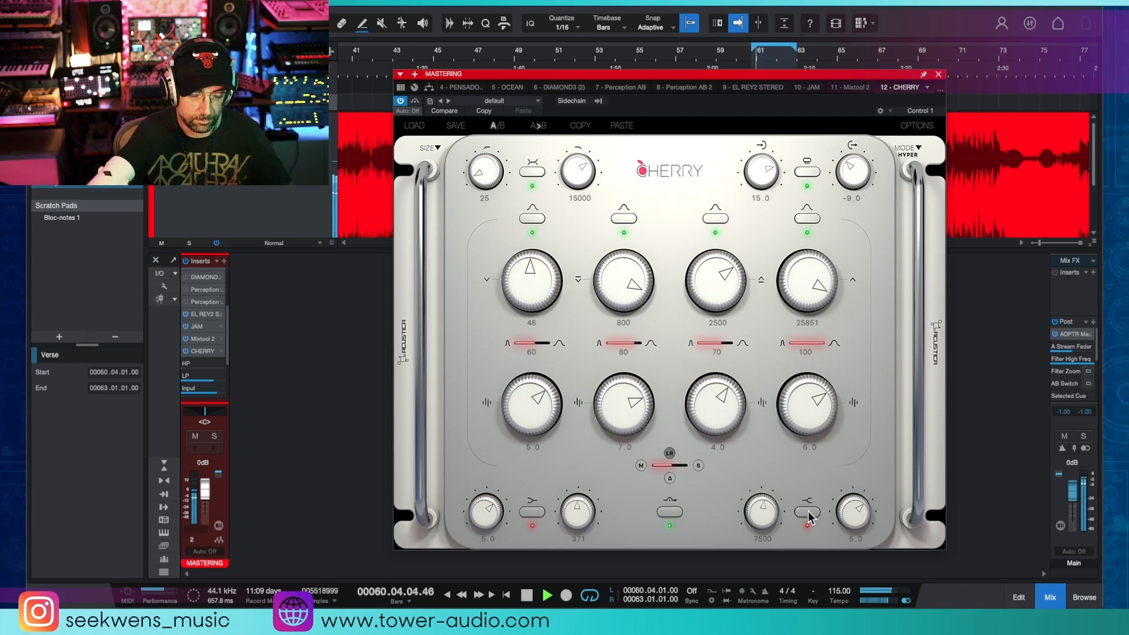
left_click(532, 218)
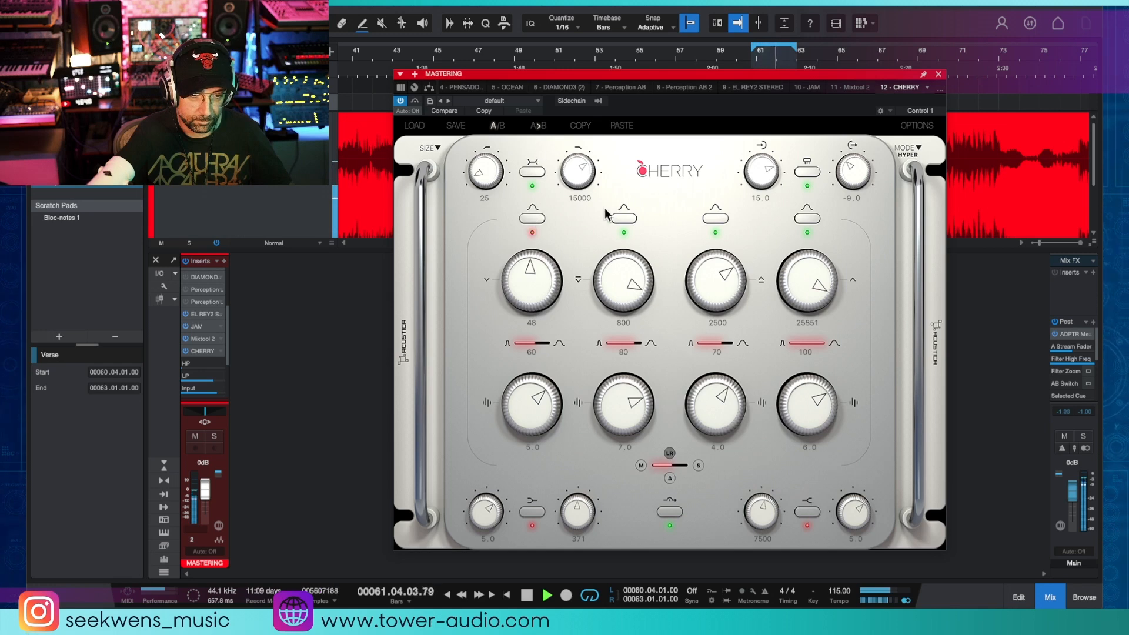
left_click(623, 218)
left_click(713, 220)
left_click(808, 218)
key("space")
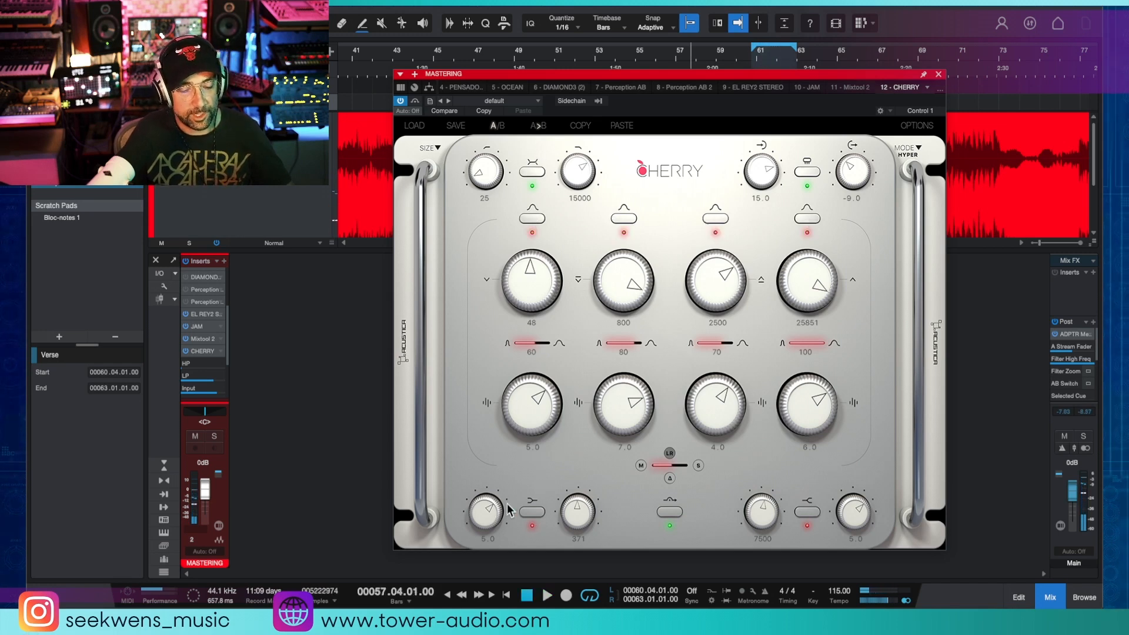
Switch CHERRY's low shelf back on and reposition the plug-in window.
left_click(535, 513)
left_click(529, 512)
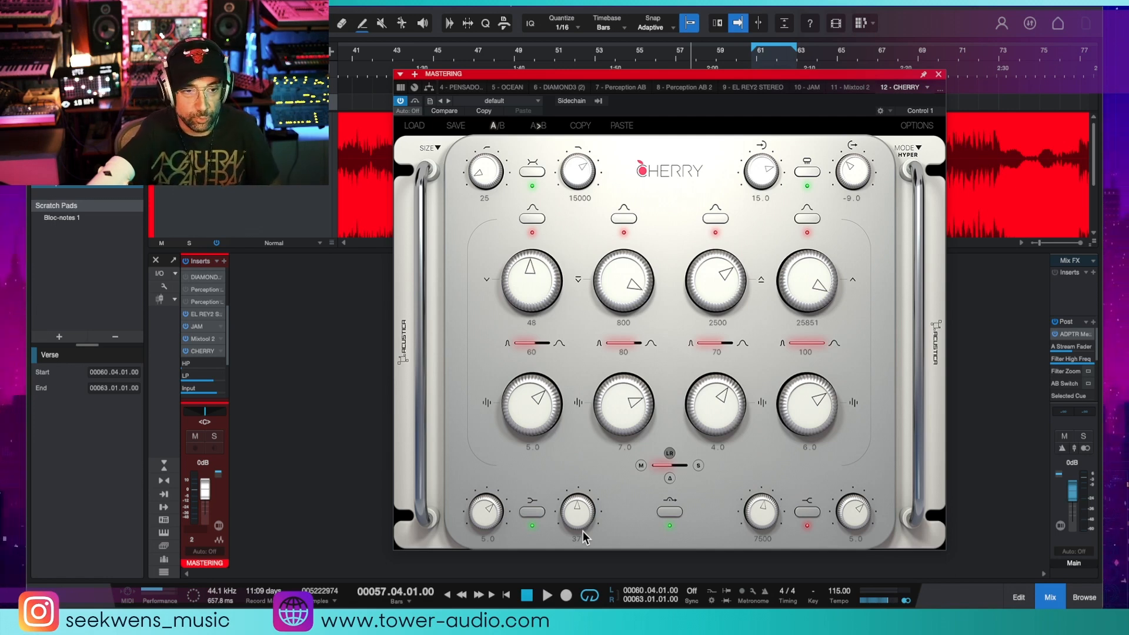
key("Escape")
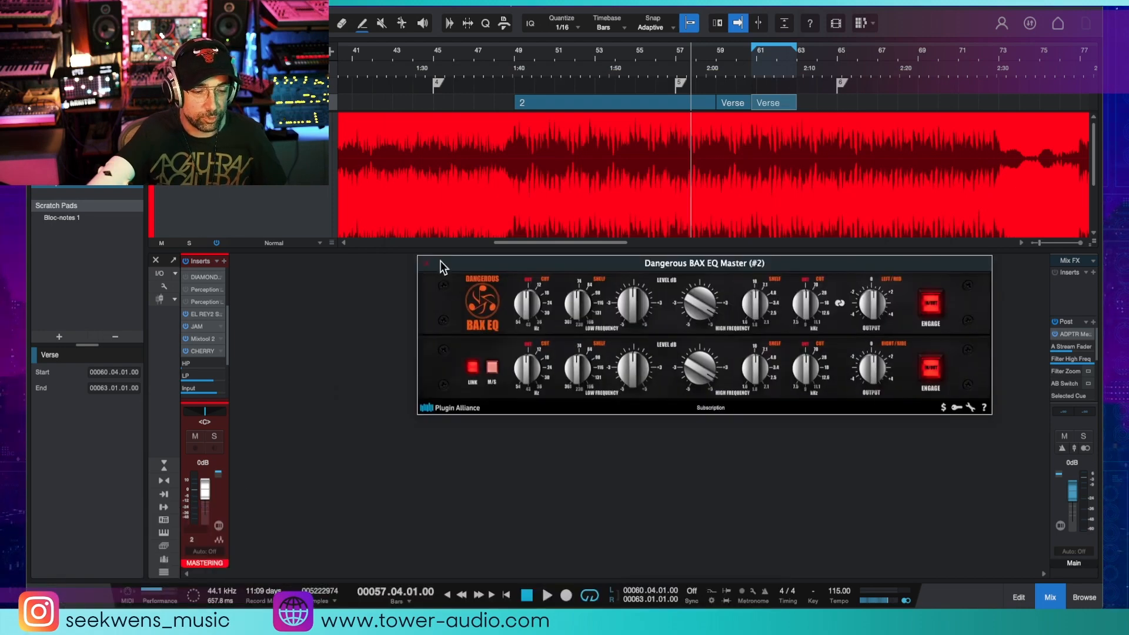
left_click_drag(439, 260, 380, 264)
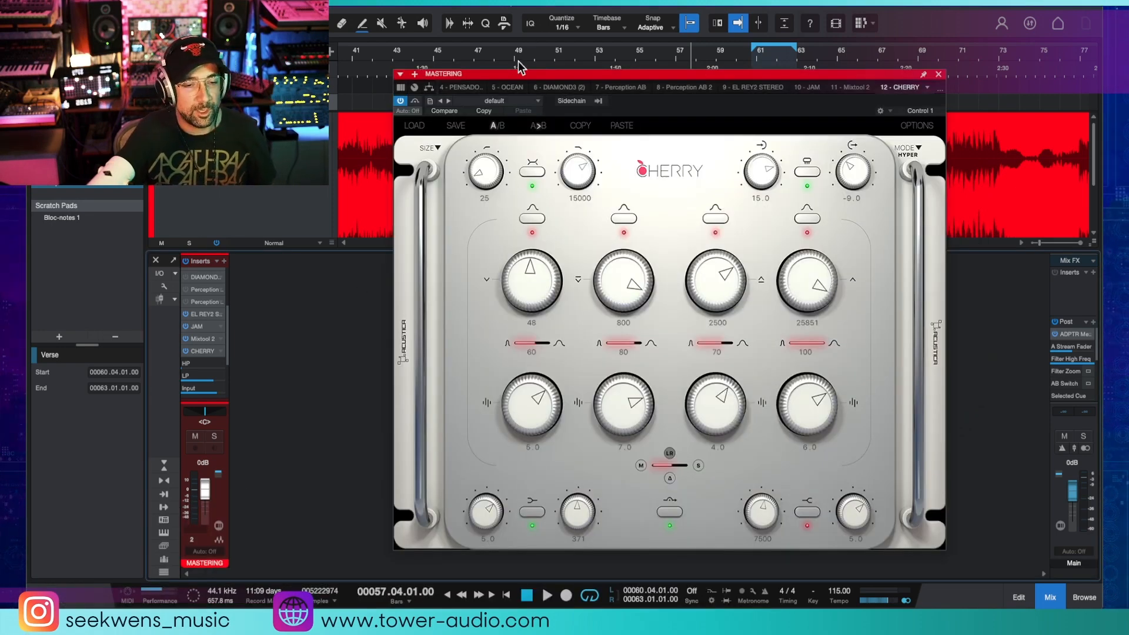
left_click_drag(516, 75, 411, 53)
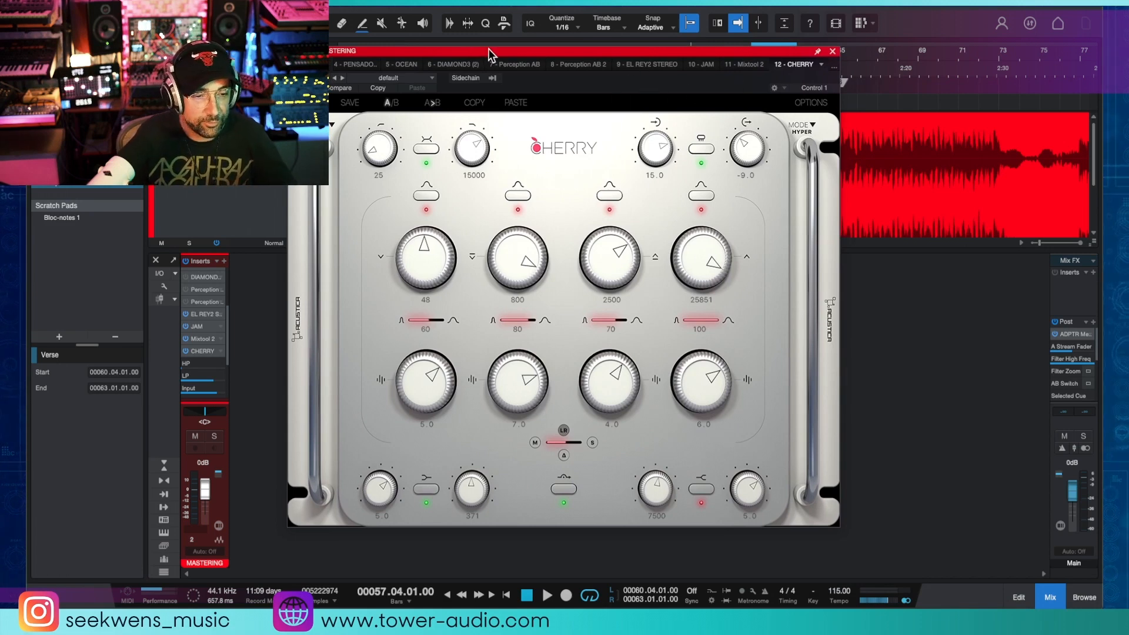
left_click_drag(498, 51, 534, 60)
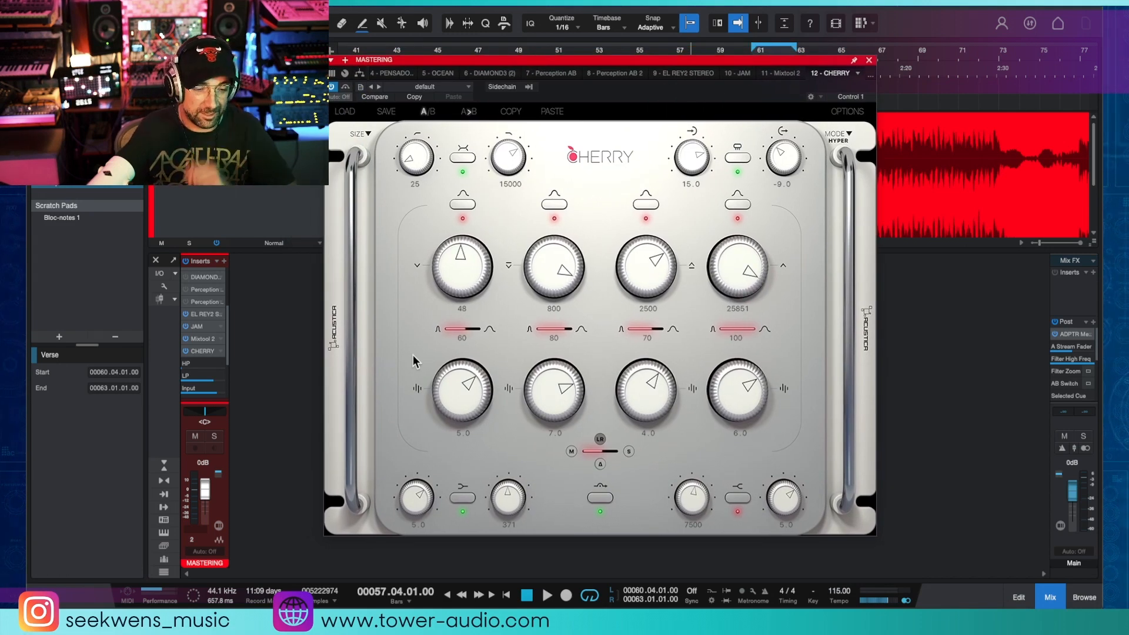
Play the looped section and compare CHERRY's low shelf off and on, leaving it on.
key("space")
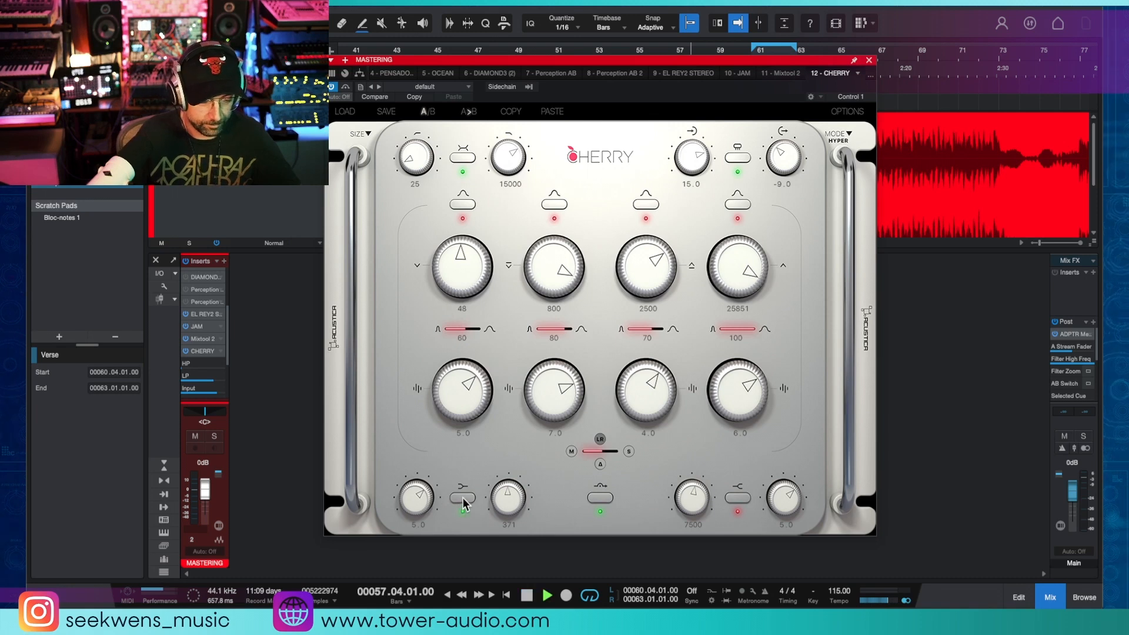
left_click(464, 498)
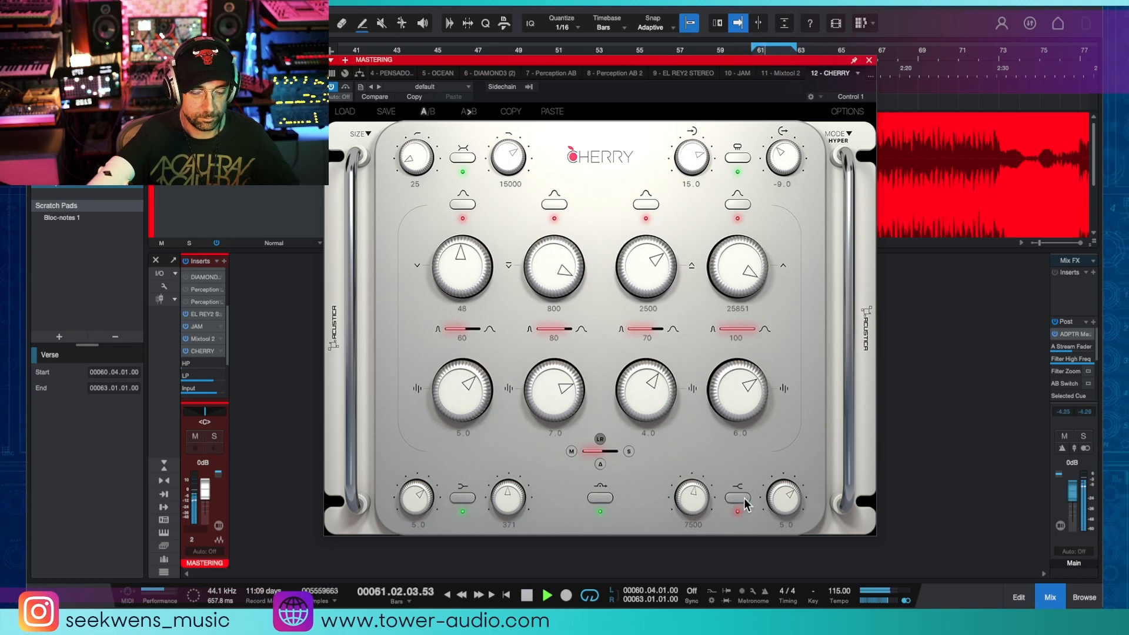
Audition the 7500 Hz high shelf's gain up to 10.0 and set it to 7, with the shelf switched on.
left_click_drag(784, 497, 800, 447)
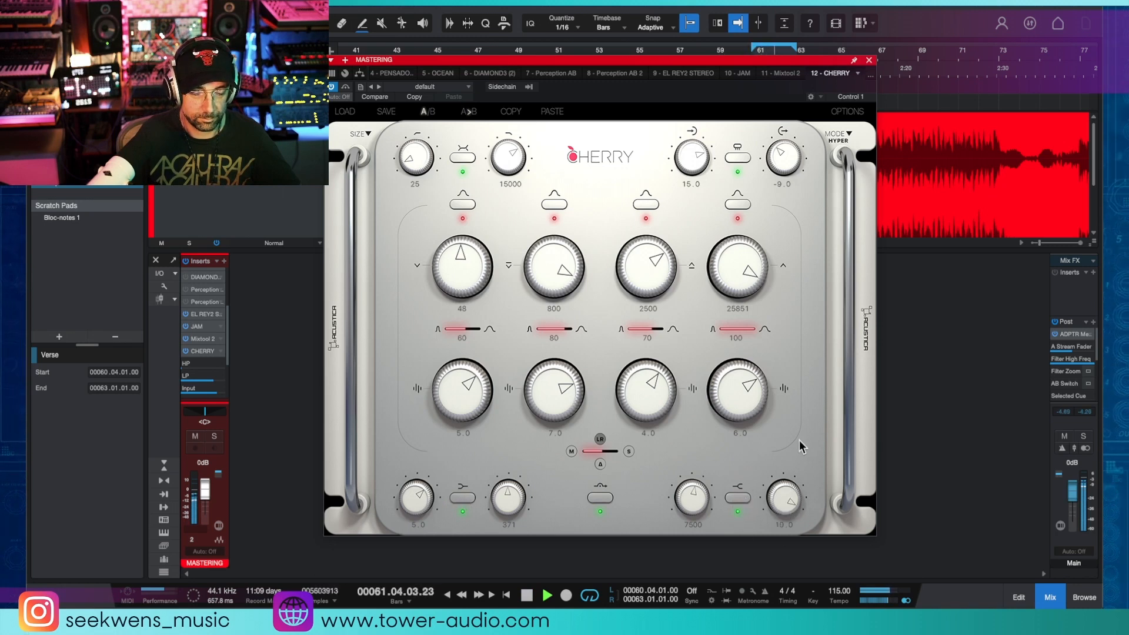
double_click(785, 525)
type("7")
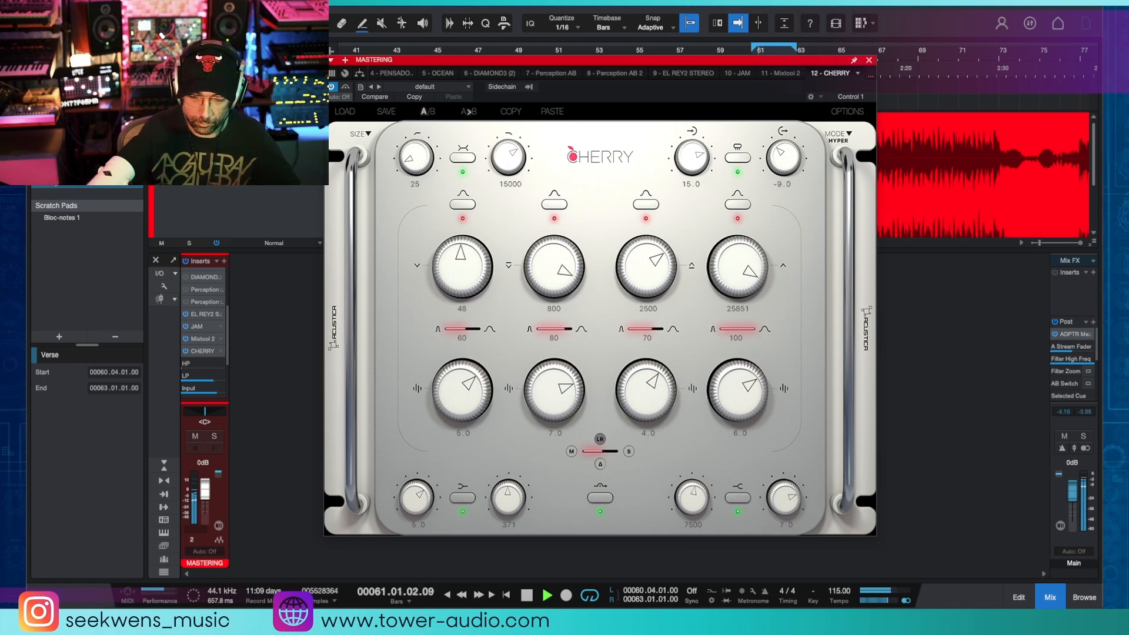
key("Return")
Sweep the 371 Hz low shelf's gain, set it to 4, and stop playback.
left_click_drag(427, 448, 427, 608)
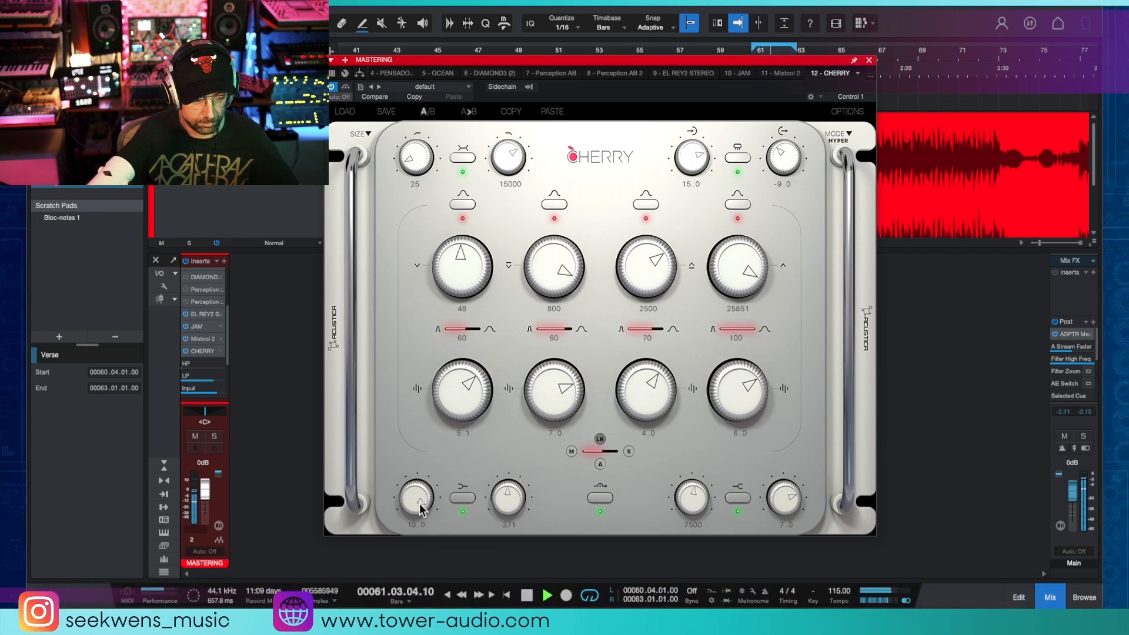
left_click(417, 524)
type("4")
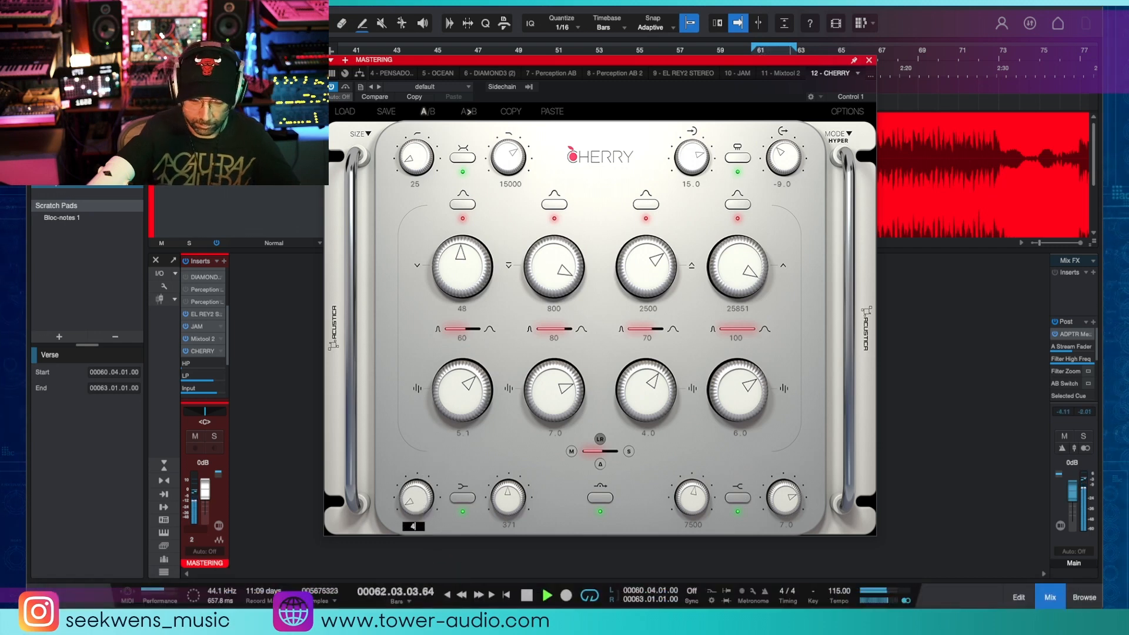
key("Return")
key("space")
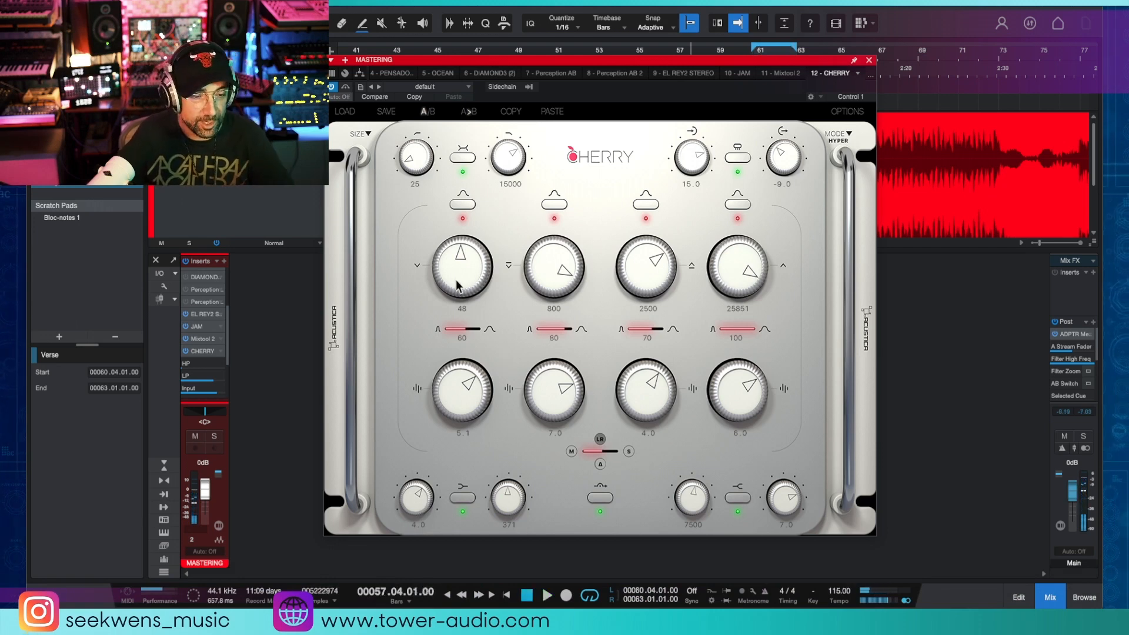
Switch CHERRY's 48 Hz, 800 Hz and 2500 Hz bands back on.
left_click(463, 205)
left_click(553, 205)
left_click(646, 205)
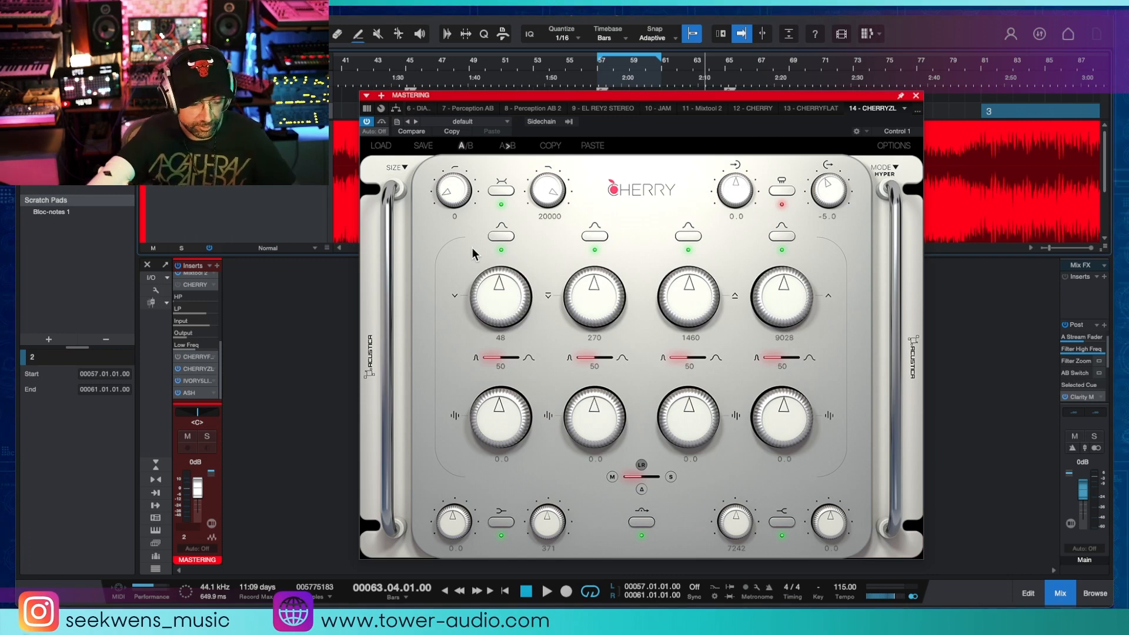
Play the looped section and set the CHERRYZL high-pass filter to 30 Hz and its low-pass filter to about 17236 Hz.
key("space")
mouse_move(448, 201)
left_mouse_down()
mouse_move(457, 157)
mouse_move(468, 179)
mouse_move(457, 215)
left_mouse_up()
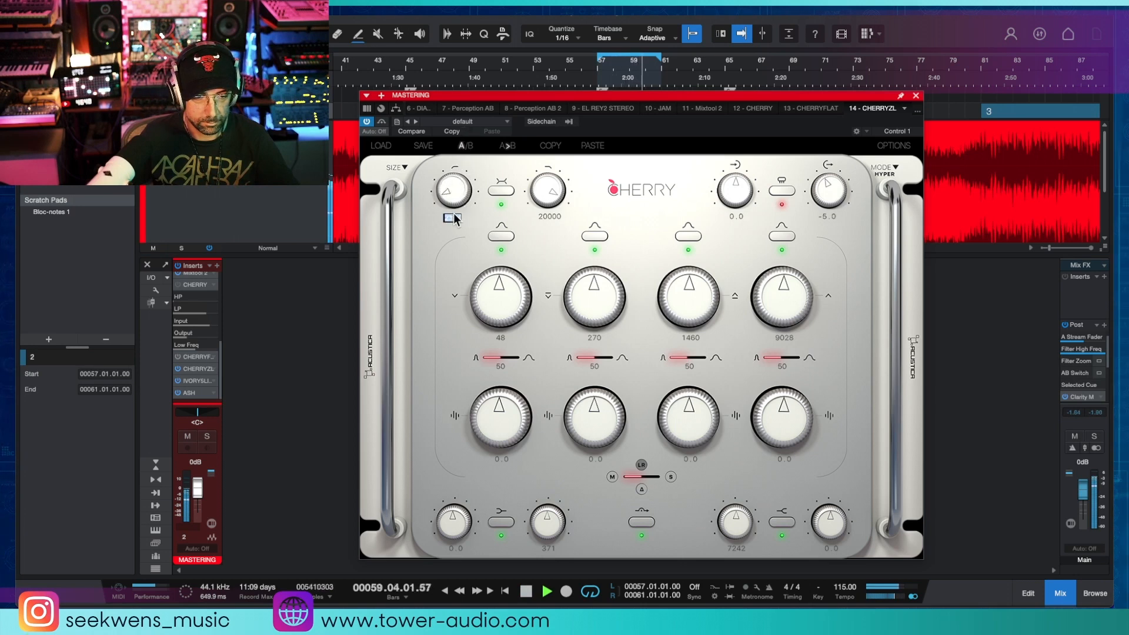
type("30")
key("Return")
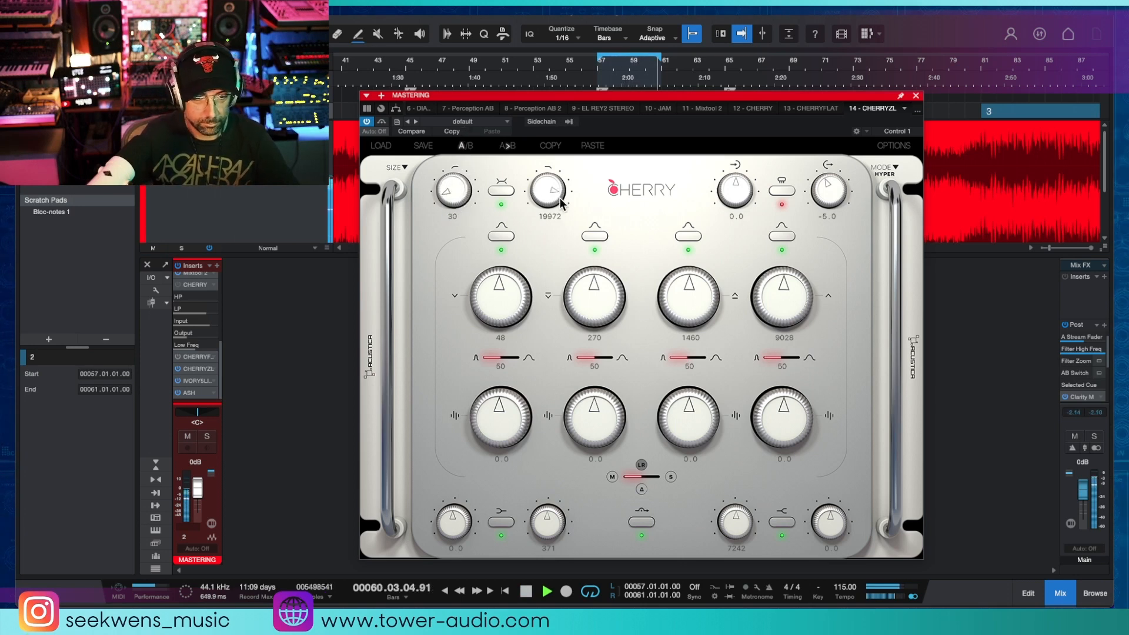
mouse_move(556, 198)
left_mouse_down()
mouse_move(553, 277)
mouse_move(568, 212)
left_mouse_up()
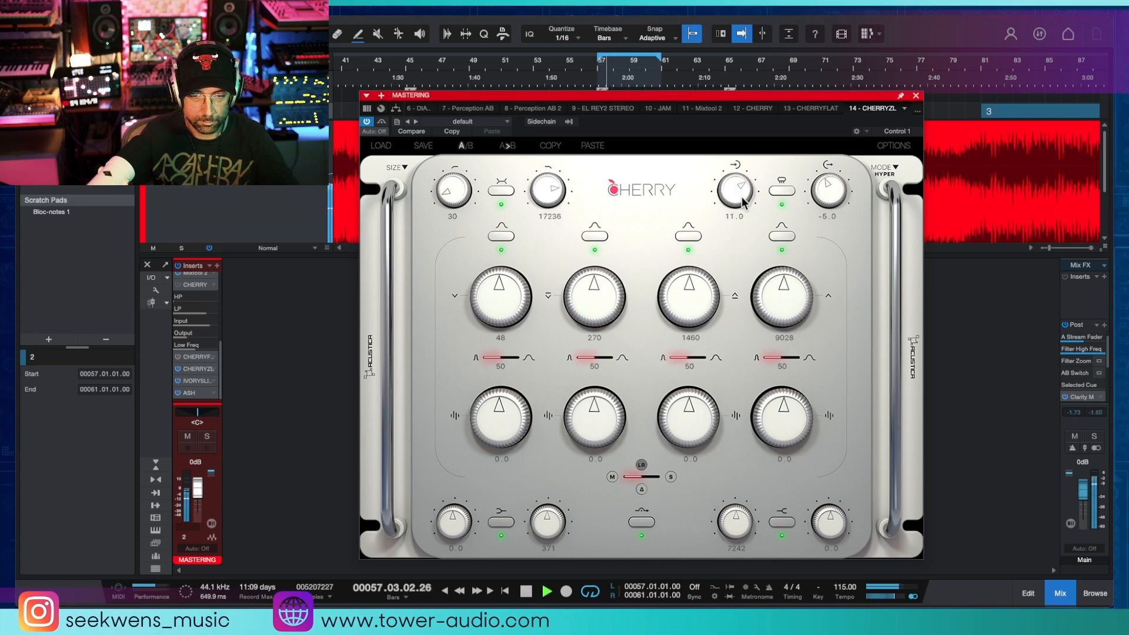
Set CHERRYZL's input trim to about 10.6, and the 48 Hz band's gain to about 3.4 with a width of 43.
left_click_drag(743, 201, 744, 230)
left_click_drag(516, 456, 492, 358)
left_click_drag(504, 433, 503, 446)
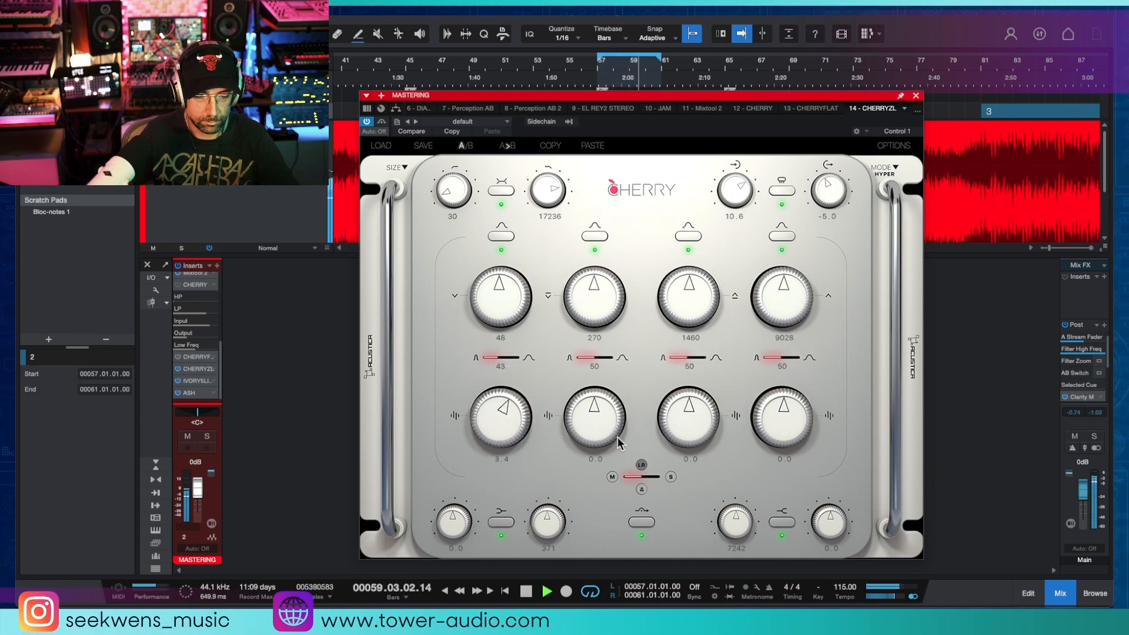
Raise the second band's gain to about 8.7 and move its frequency to about 706 Hz.
left_click_drag(618, 444, 618, 426)
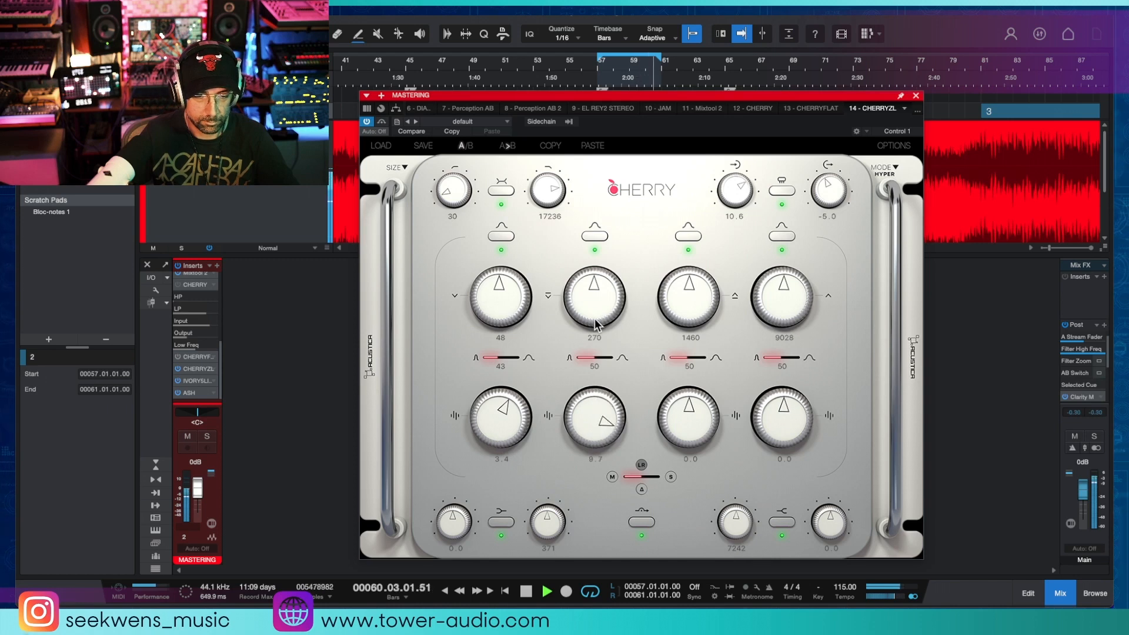
left_click_drag(596, 325, 607, 287)
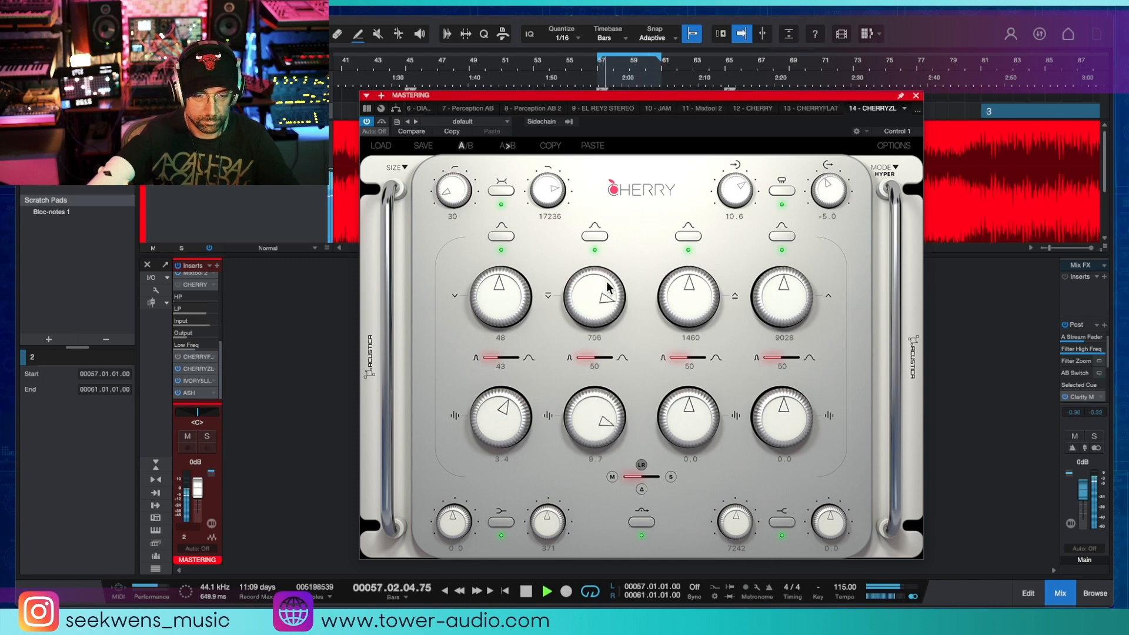
Set CHERRYZL's second band to about 476 Hz with width 72 and gain about 2.1, and the first band's gain to about 3.3.
left_click_drag(598, 428, 599, 457)
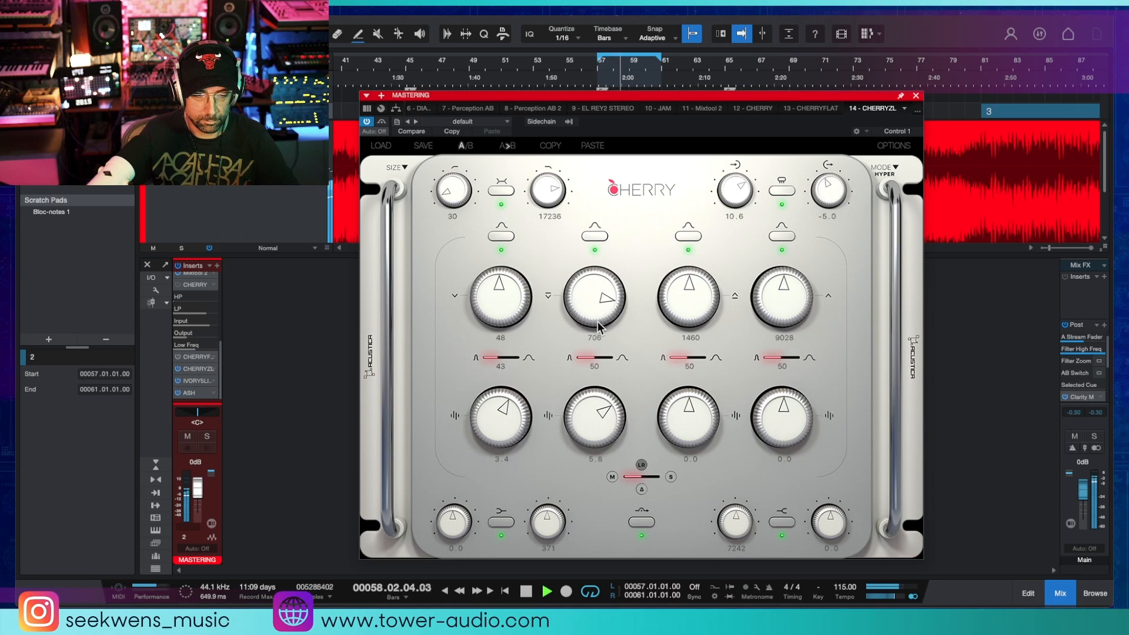
left_click_drag(593, 413, 593, 410)
left_click_drag(592, 302, 624, 359)
left_click_drag(603, 411, 597, 433)
left_click_drag(499, 431, 499, 433)
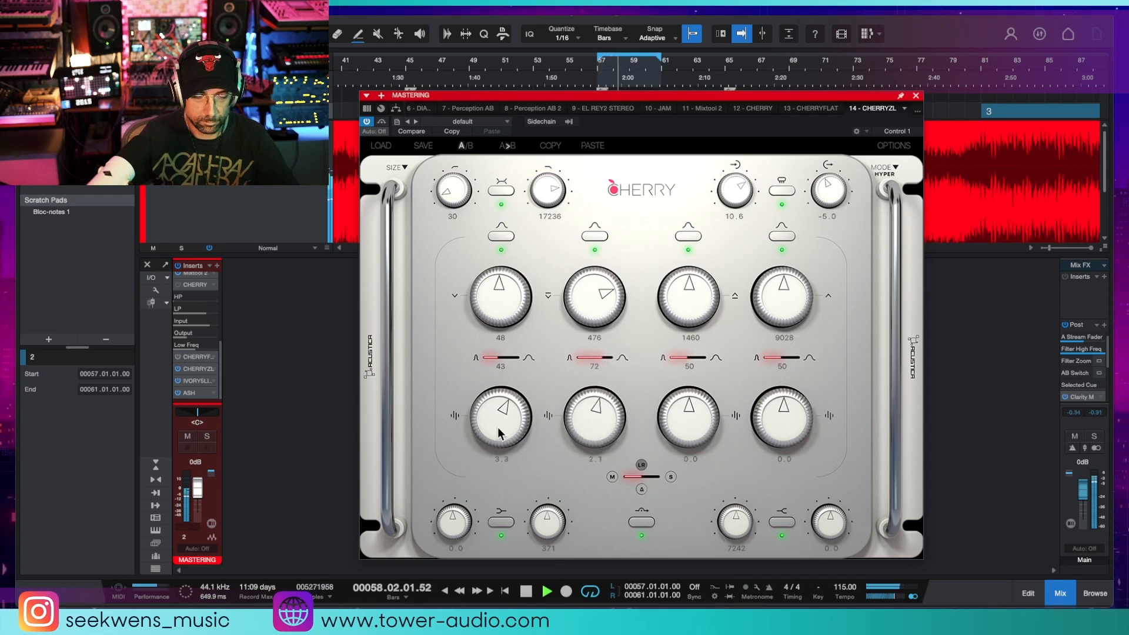
Set CHERRYZL's third band to about 2829 Hz with a width of 89 and a gain of about 1.9.
mouse_move(694, 300)
left_mouse_down()
mouse_move(705, 281)
mouse_move(700, 297)
left_mouse_up()
left_click_drag(688, 424, 693, 411)
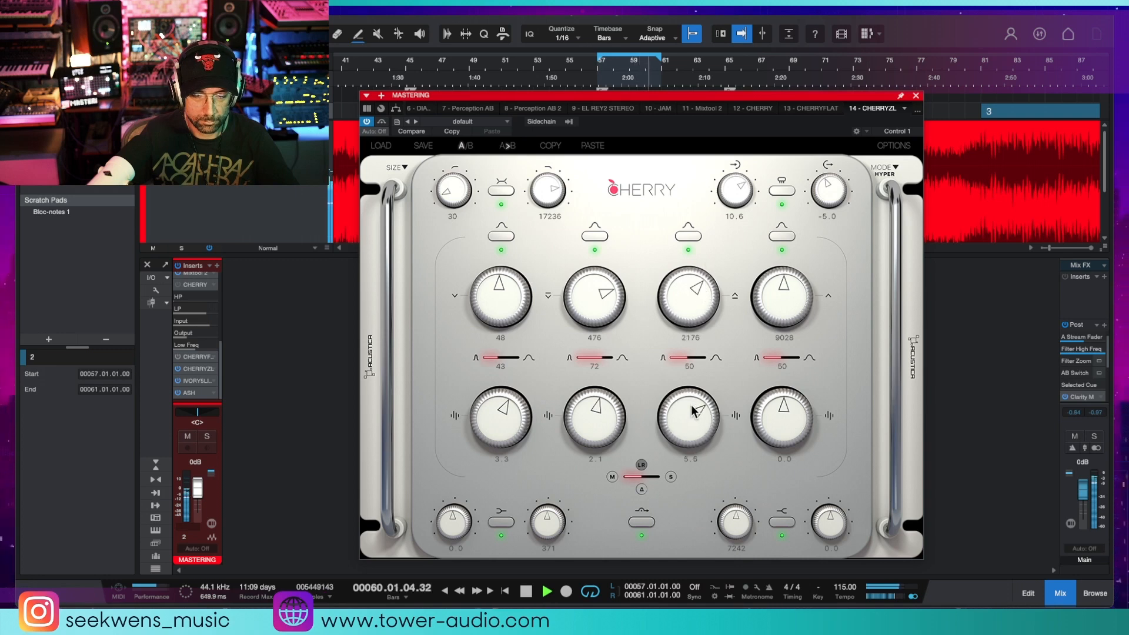
left_click_drag(693, 297, 695, 284)
left_click_drag(688, 434, 691, 430)
mouse_move(696, 323)
left_mouse_down()
mouse_move(698, 304)
mouse_move(699, 402)
mouse_move(709, 304)
mouse_move(705, 352)
mouse_move(707, 312)
mouse_move(708, 336)
left_mouse_up()
left_click_drag(694, 388, 739, 361)
left_click_drag(699, 422, 702, 356)
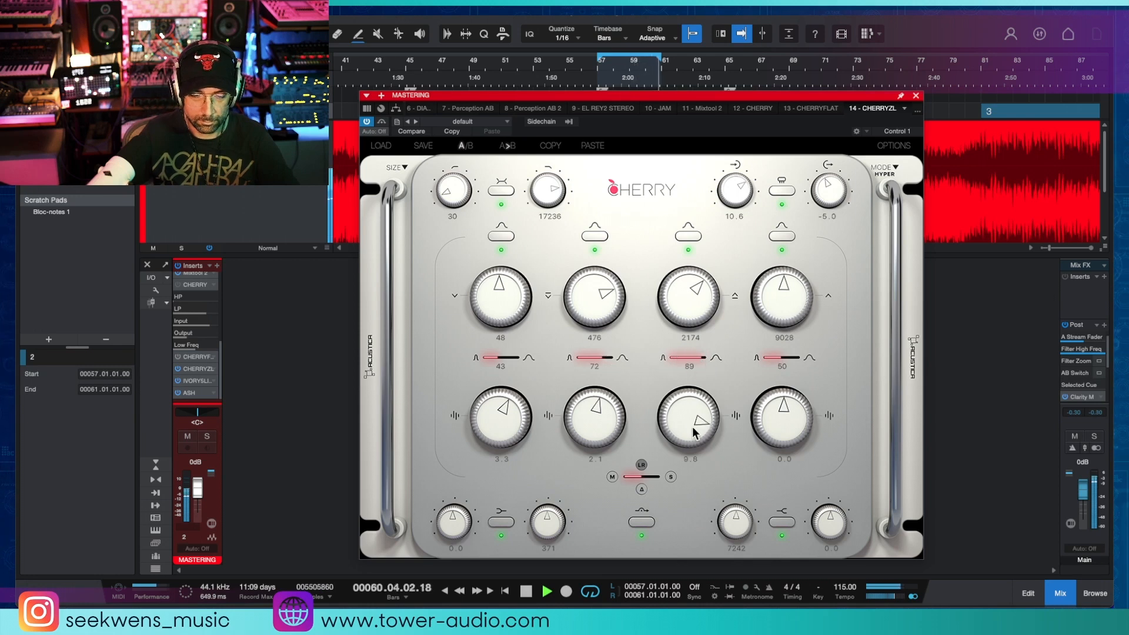
left_click_drag(695, 425, 692, 464)
left_click_drag(685, 317, 685, 297)
mouse_move(695, 440)
left_mouse_down()
mouse_move(699, 427)
mouse_move(694, 448)
left_mouse_up()
Set CHERRYZL's fourth band to about 25851 Hz with a width of 100 and a gain of about 6.4.
left_click_drag(785, 300, 788, 290)
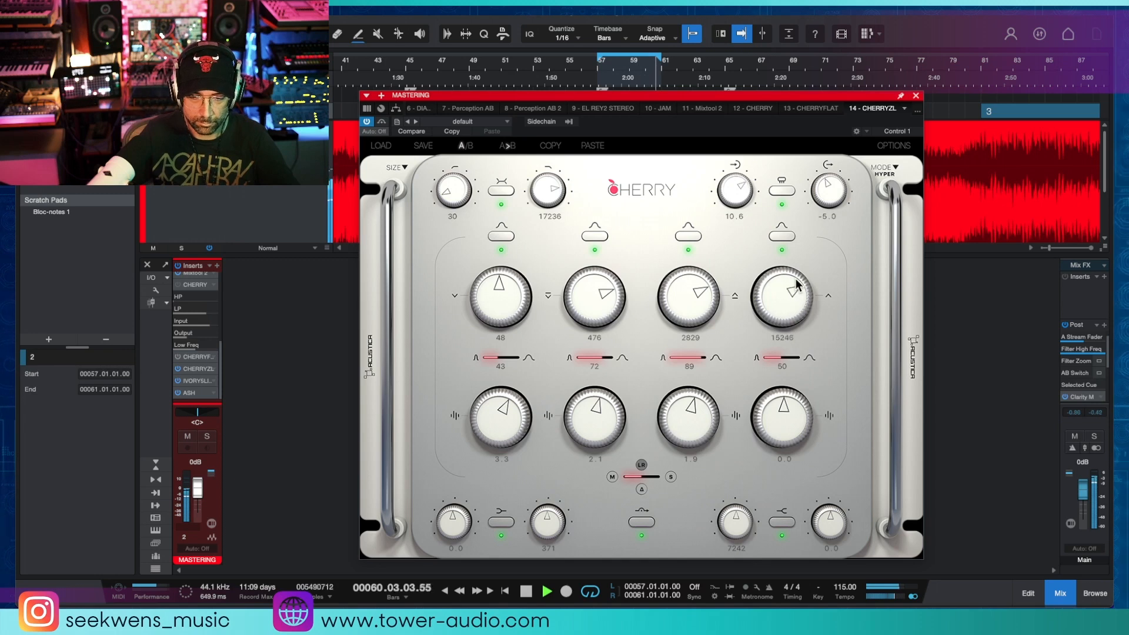
left_click_drag(783, 434, 801, 379)
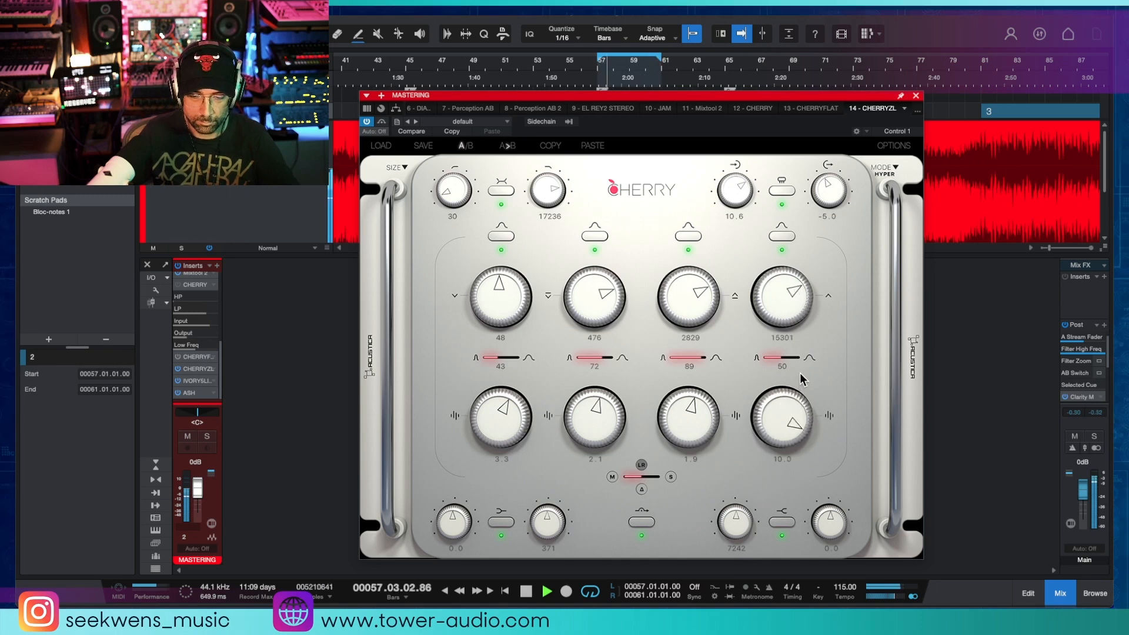
left_click_drag(790, 315, 809, 259)
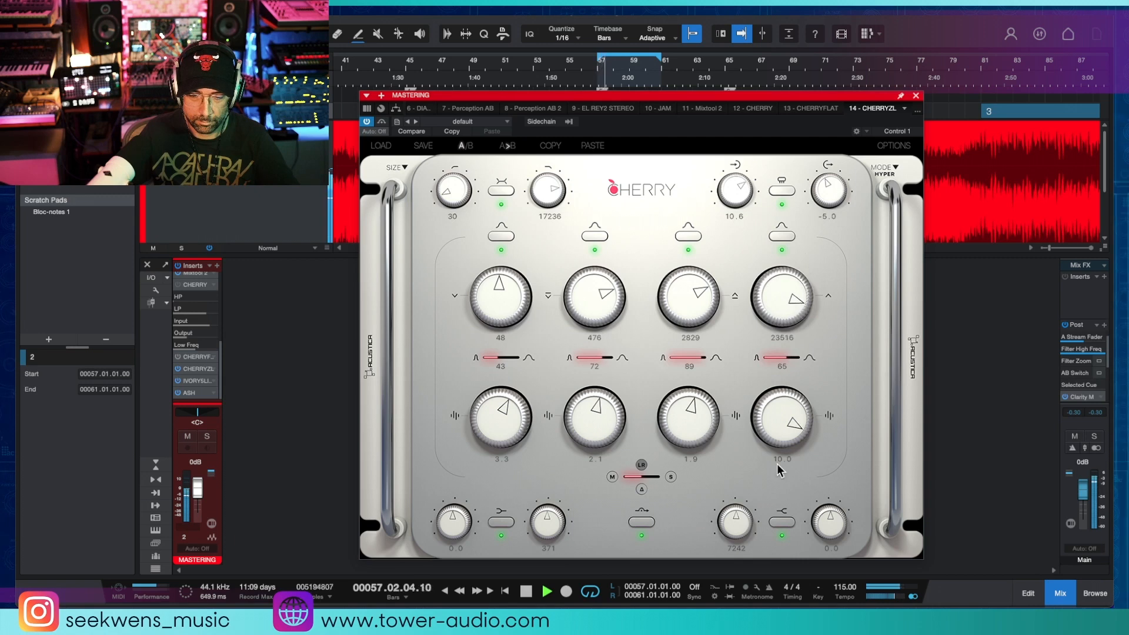
left_click_drag(786, 437, 786, 445)
left_click_drag(780, 356, 857, 357)
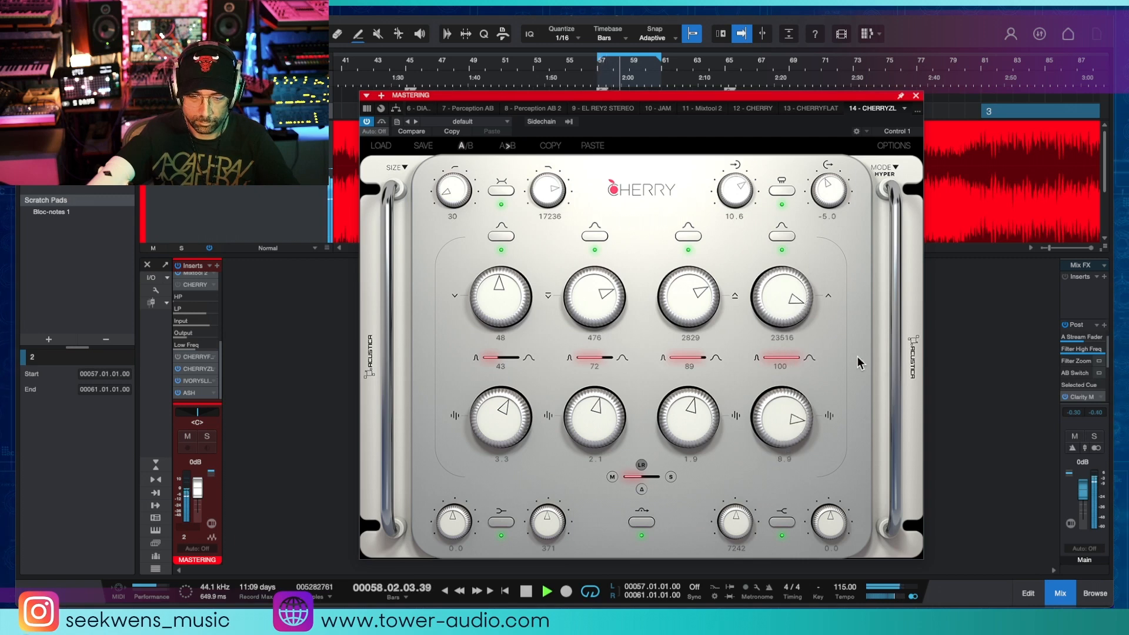
left_click_drag(796, 409, 798, 415)
left_click_drag(788, 292, 790, 284)
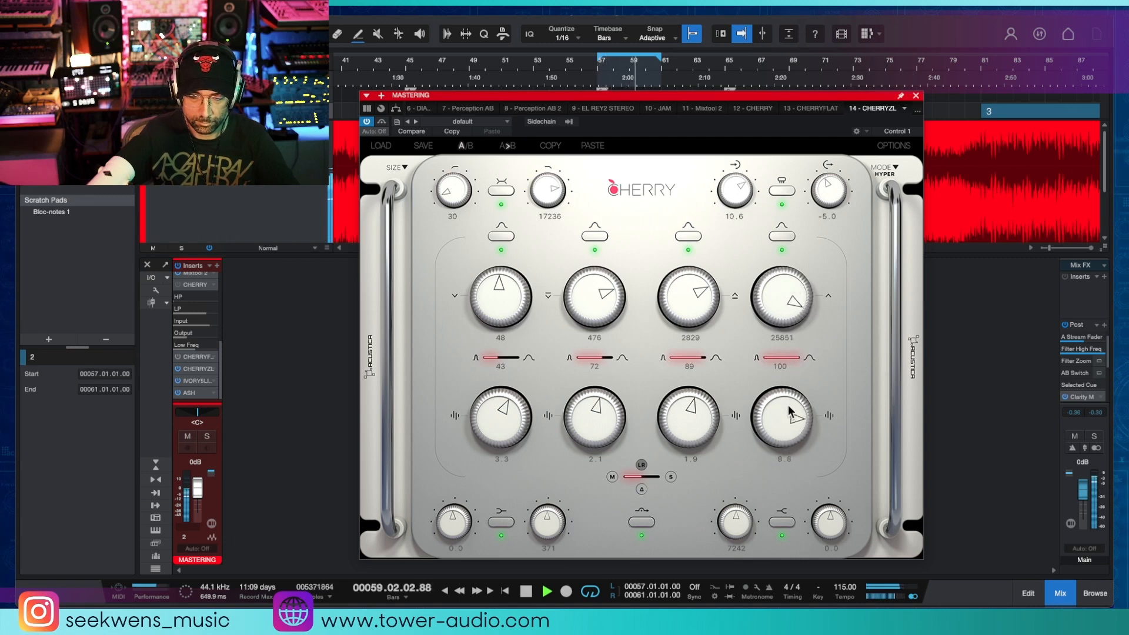
left_click_drag(788, 411, 793, 433)
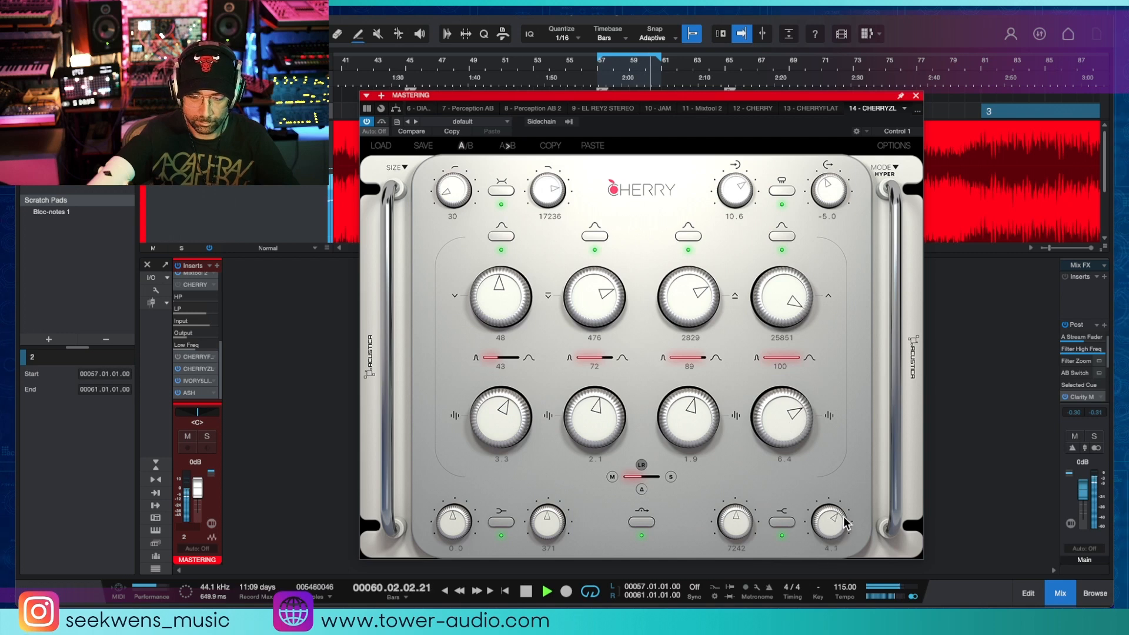
Set the high shelf to about 3742 Hz with gain about 3.1, and the low shelf to 300 Hz with gain about 3.5.
left_click_drag(844, 522, 744, 522)
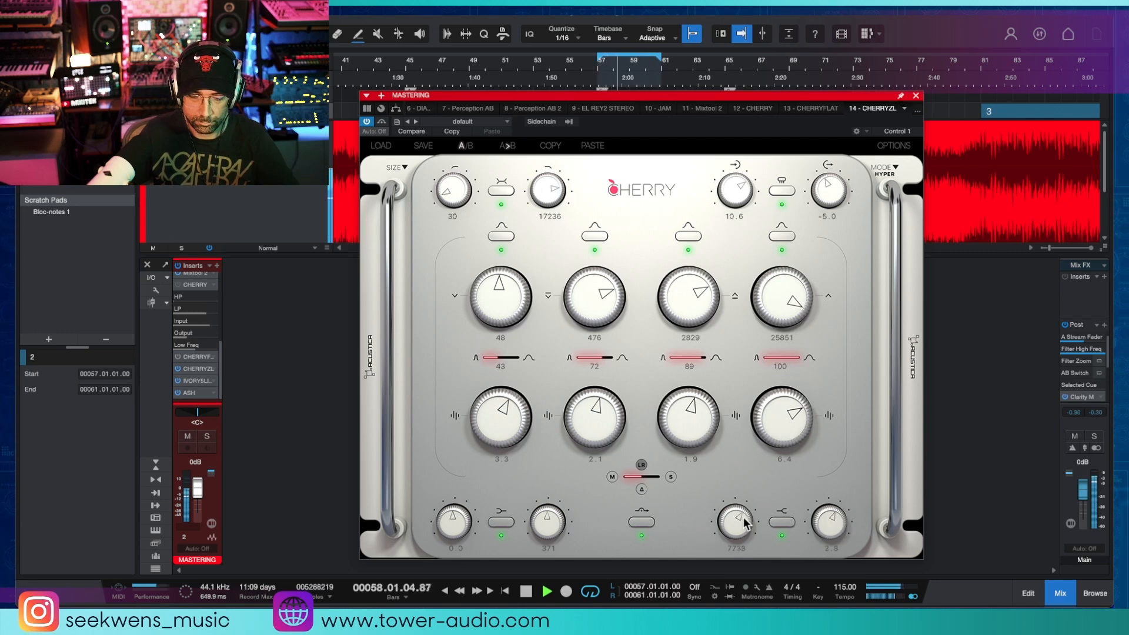
left_click_drag(820, 526, 839, 503)
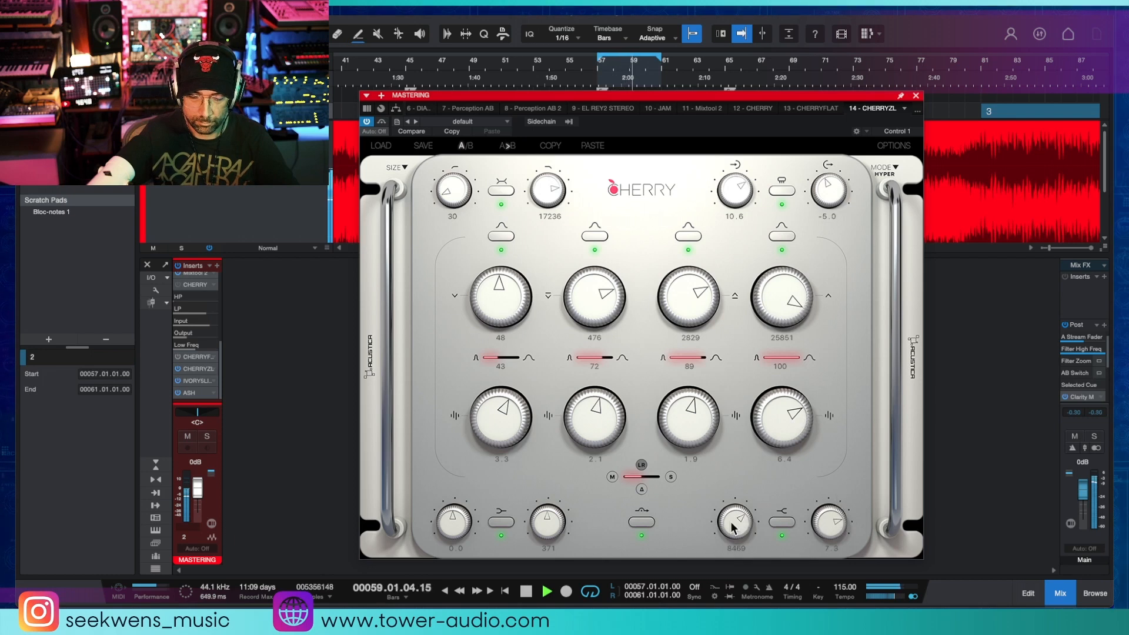
left_click_drag(746, 529, 741, 547)
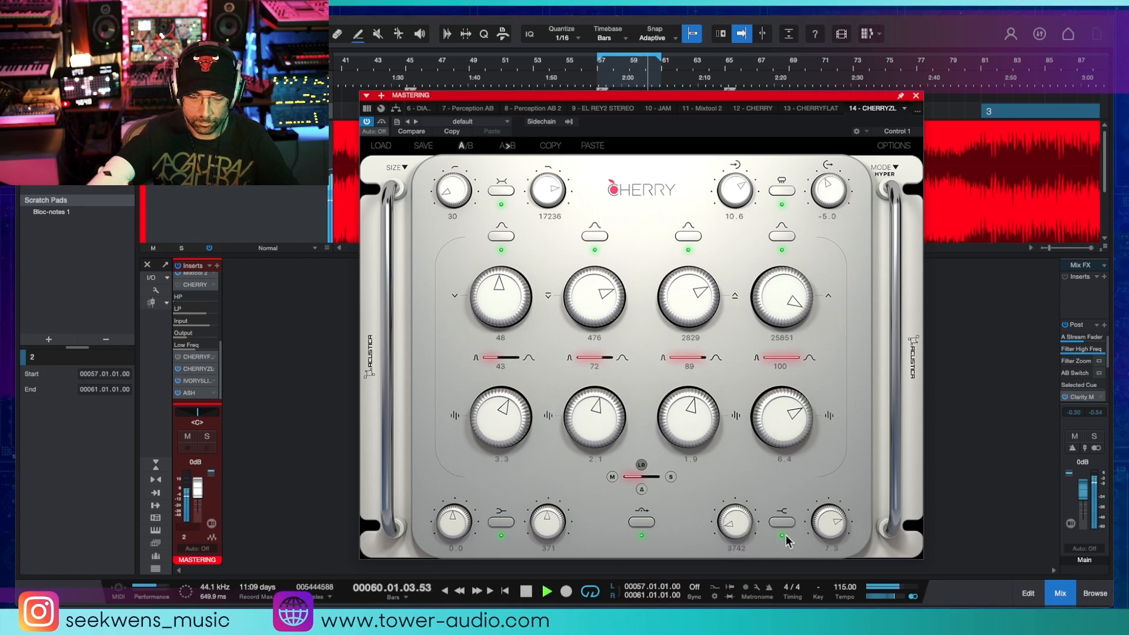
mouse_move(831, 521)
left_mouse_down()
mouse_move(839, 542)
mouse_move(835, 525)
left_mouse_up()
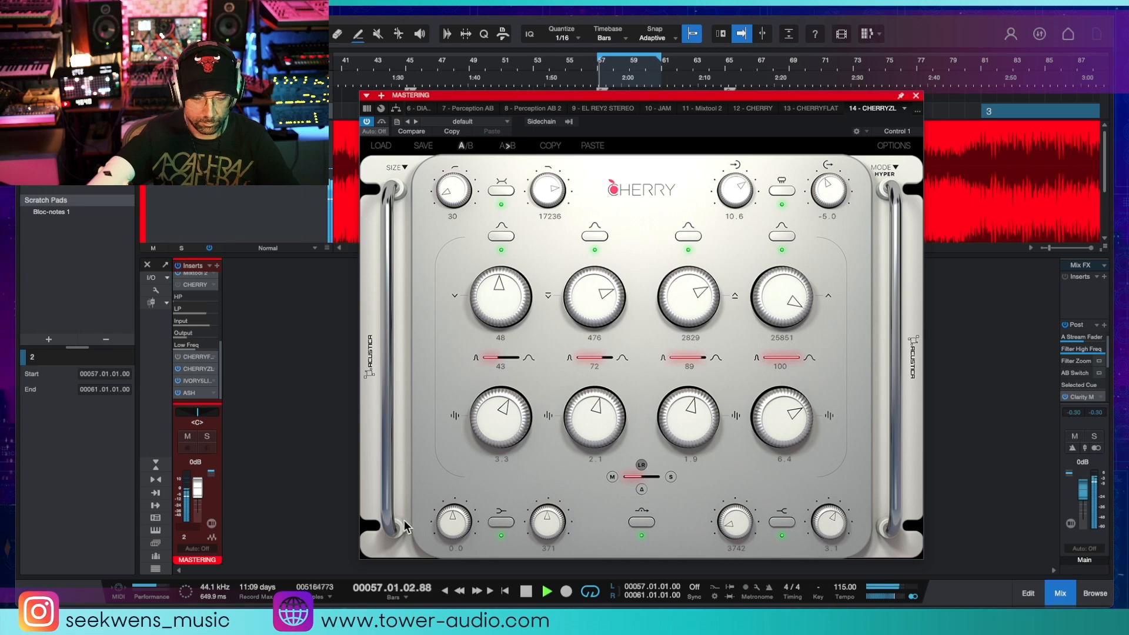
mouse_move(464, 521)
left_mouse_down()
mouse_move(479, 486)
mouse_move(482, 528)
left_mouse_up()
left_click_drag(556, 549, 552, 567)
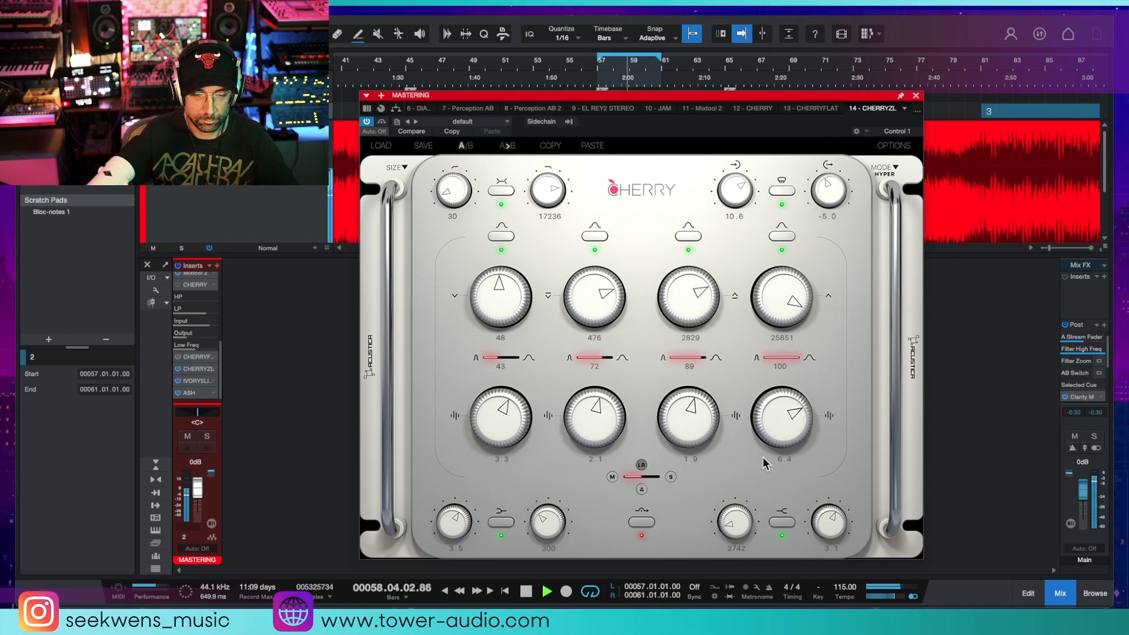
Lower the fourth band's gain to about 5.7 and set the high shelf's gain to 2.
left_click_drag(773, 441, 773, 445)
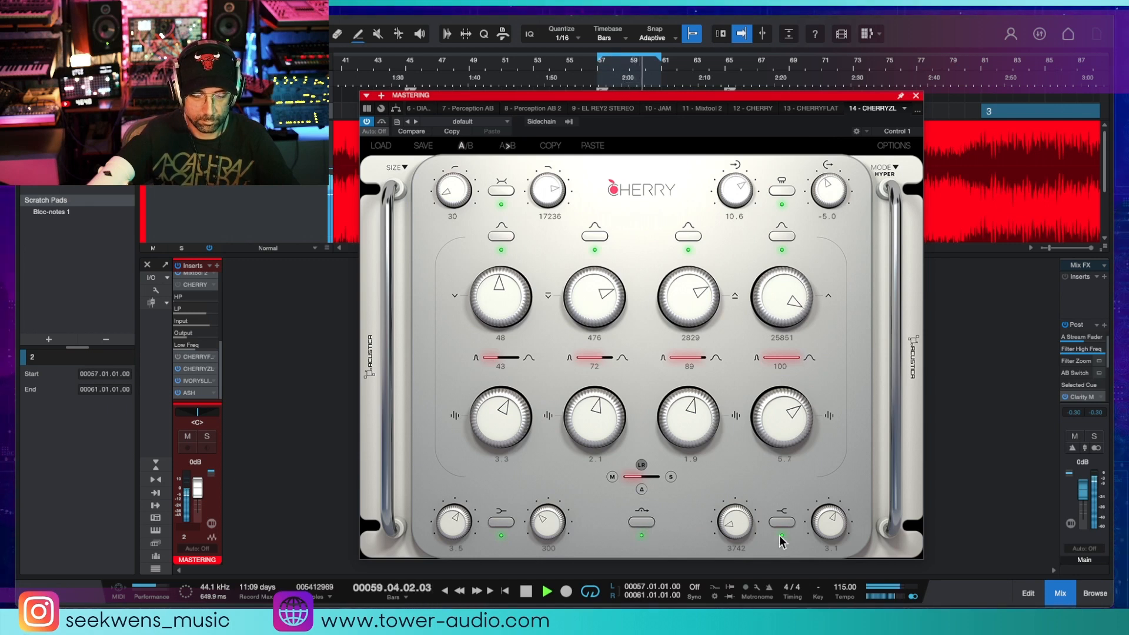
double_click(830, 549)
type("2")
key("Return")
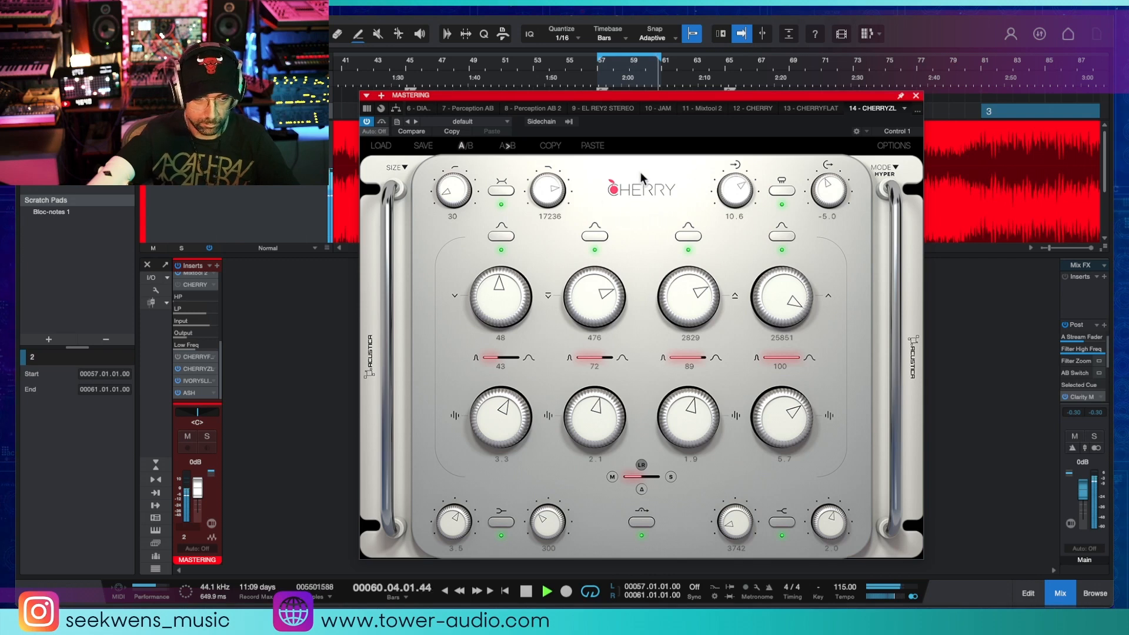
Set the low-pass filter to 16000 Hz, and reduce the fourth band to a gain of about 4.4 at about 24416 Hz.
double_click(544, 186)
type("1")
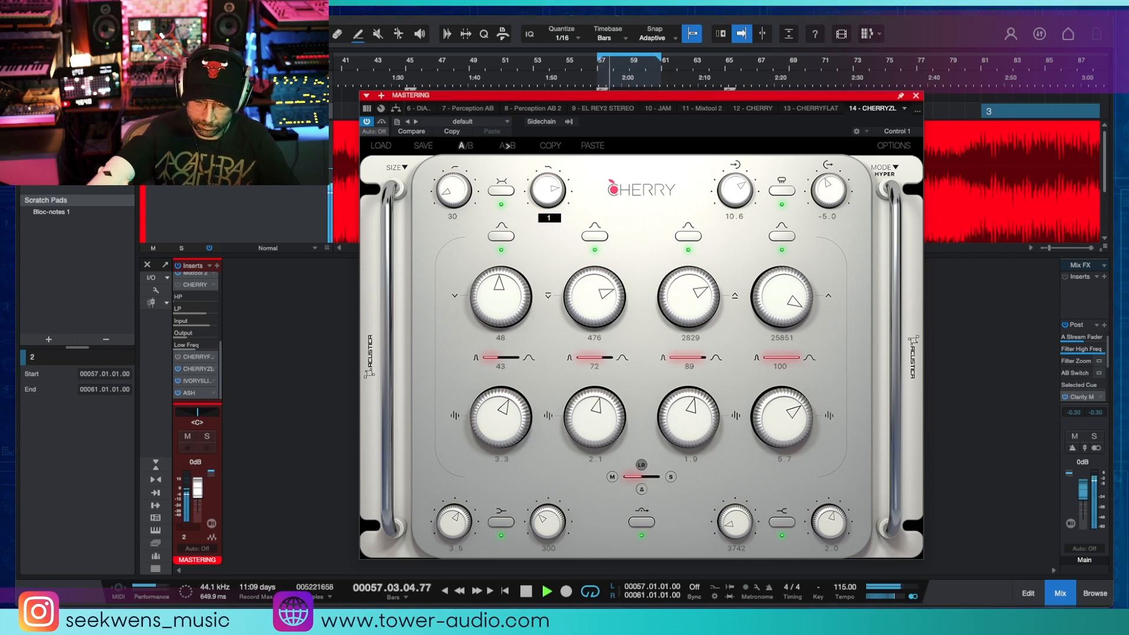
type("6000")
key("Return")
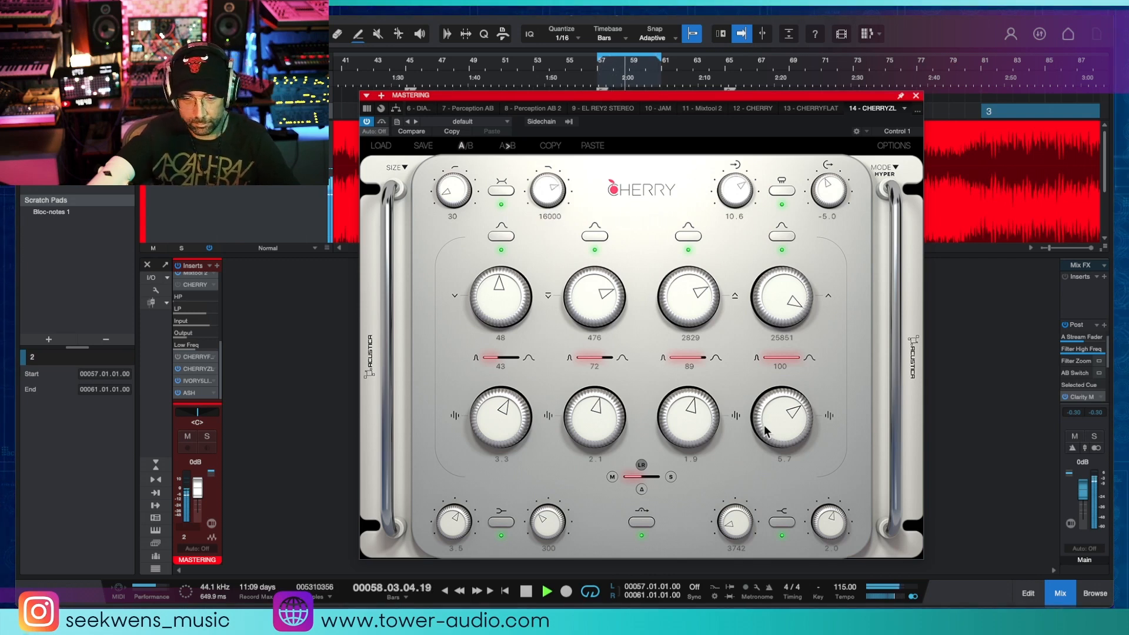
left_click_drag(765, 431, 779, 437)
left_click_drag(789, 327, 790, 333)
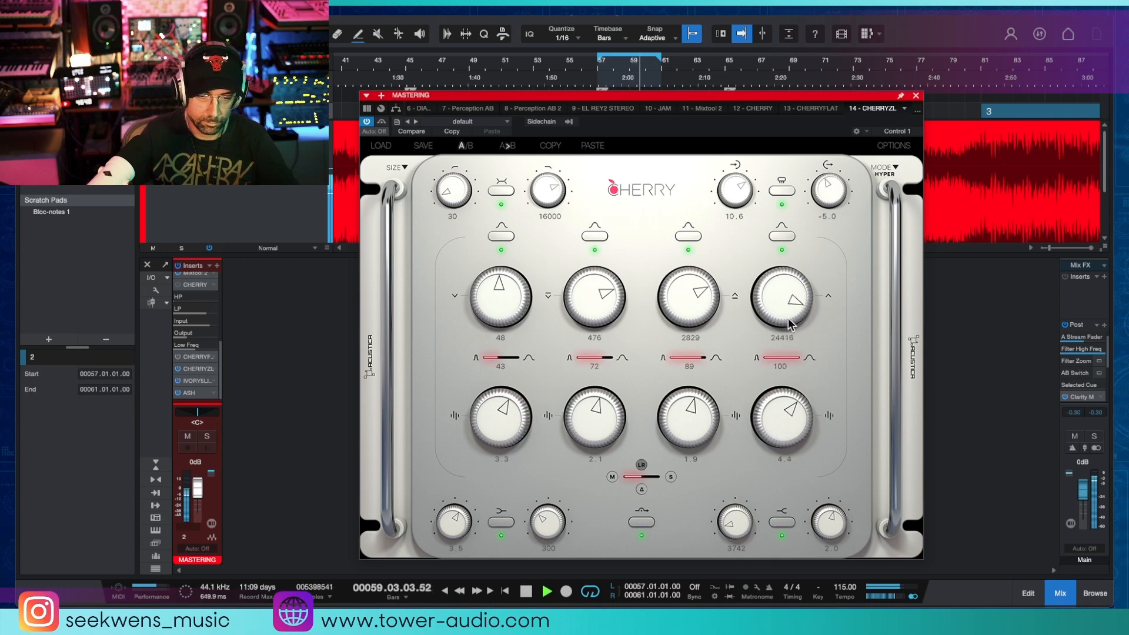
Compare the loop with CHERRYZL's processing toggled off and on, and stop playback.
left_click(642, 522)
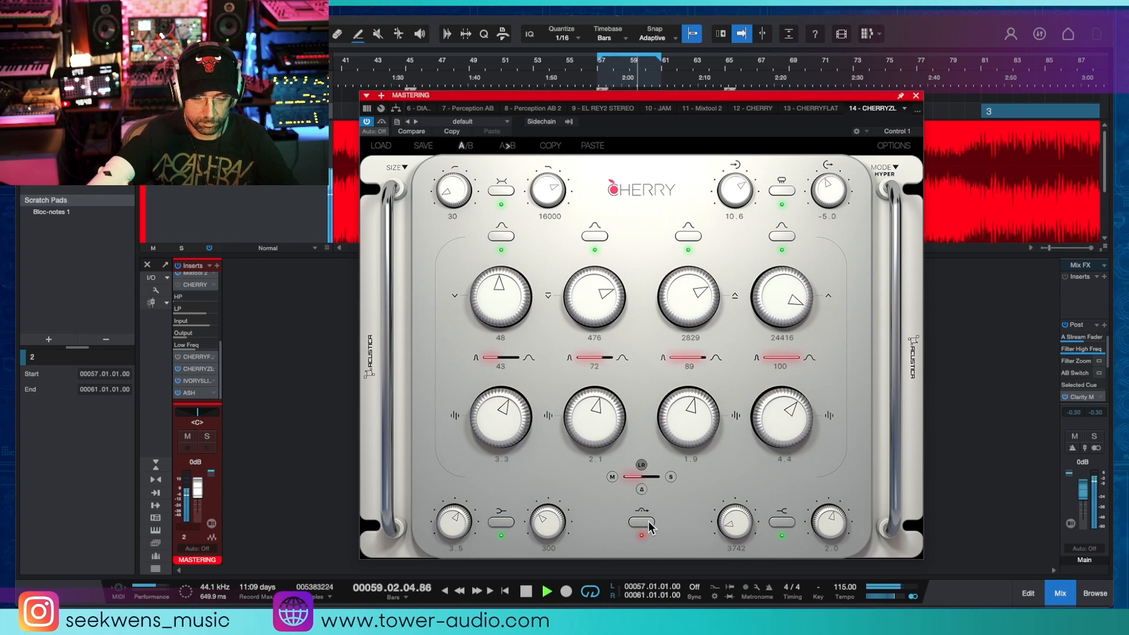
key("space")
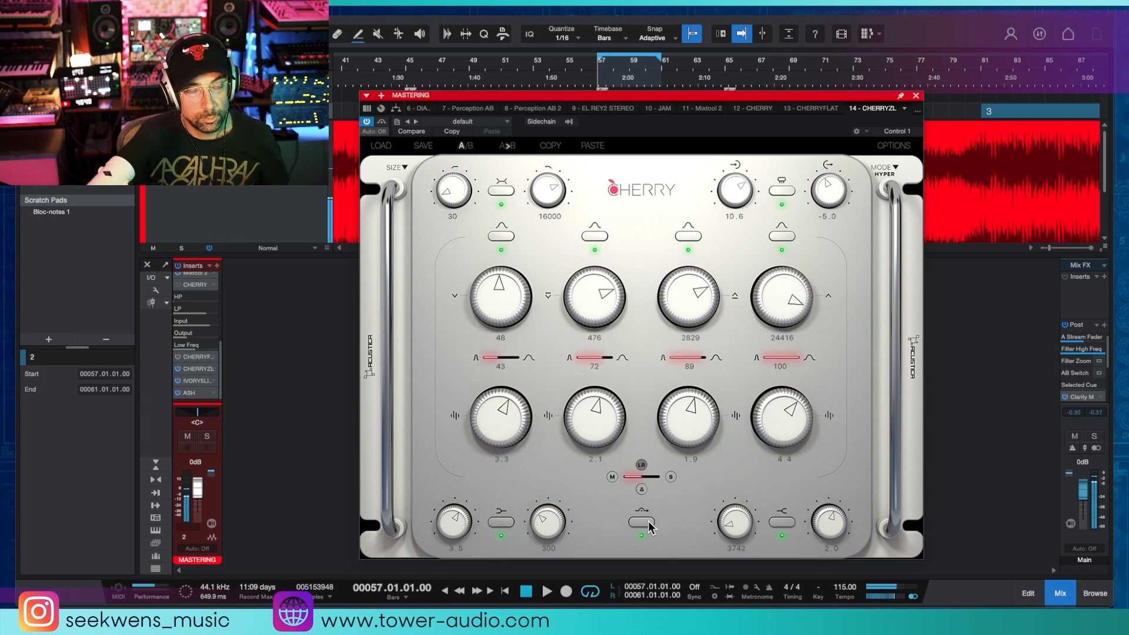
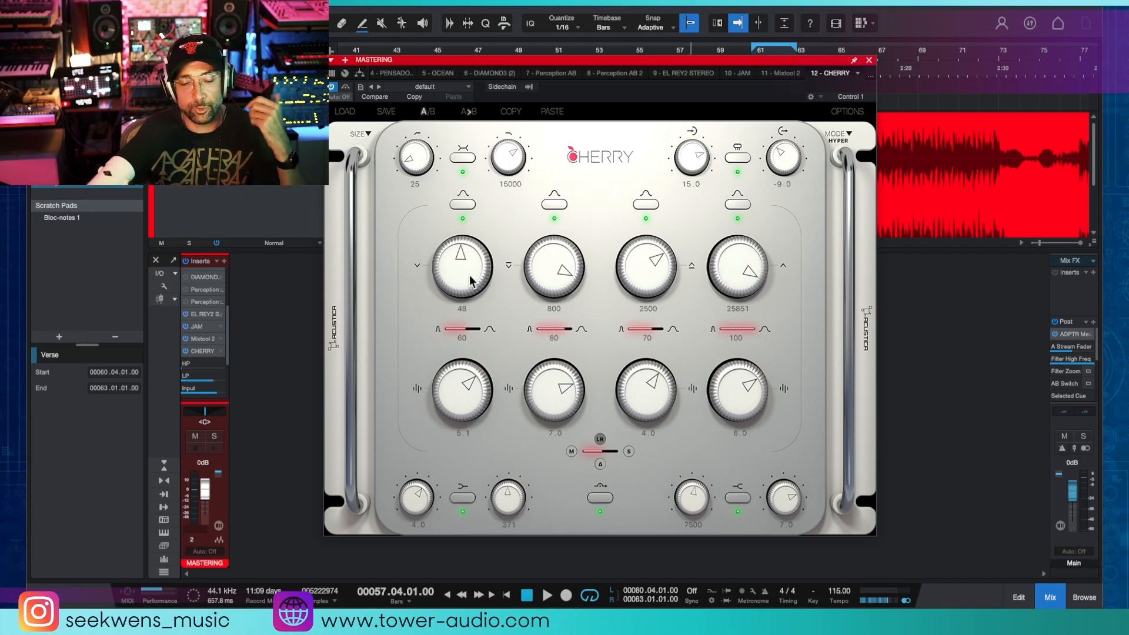
Shift the frequency of CHERRY's first band and return it to 48 Hz.
mouse_move(470, 281)
left_mouse_down()
mouse_move(476, 334)
mouse_move(489, 304)
mouse_move(490, 333)
mouse_move(488, 284)
left_mouse_up()
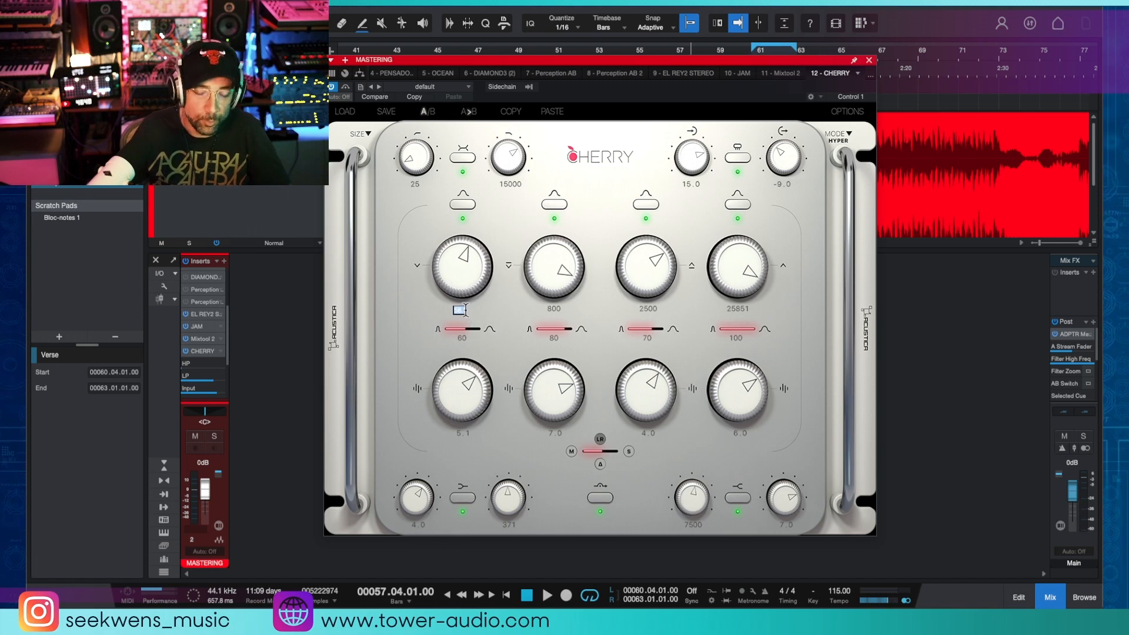
type("8")
key("Return")
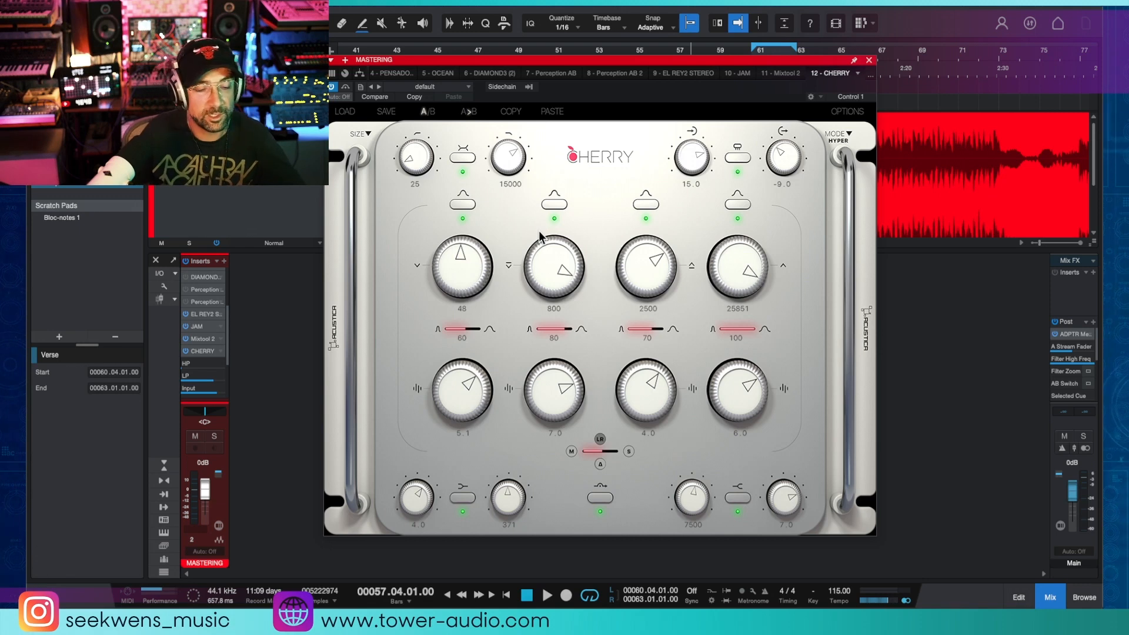
Open the IVORY5LIMITER plug-in of the mastering chain and move its window below the waveform.
left_click(873, 81)
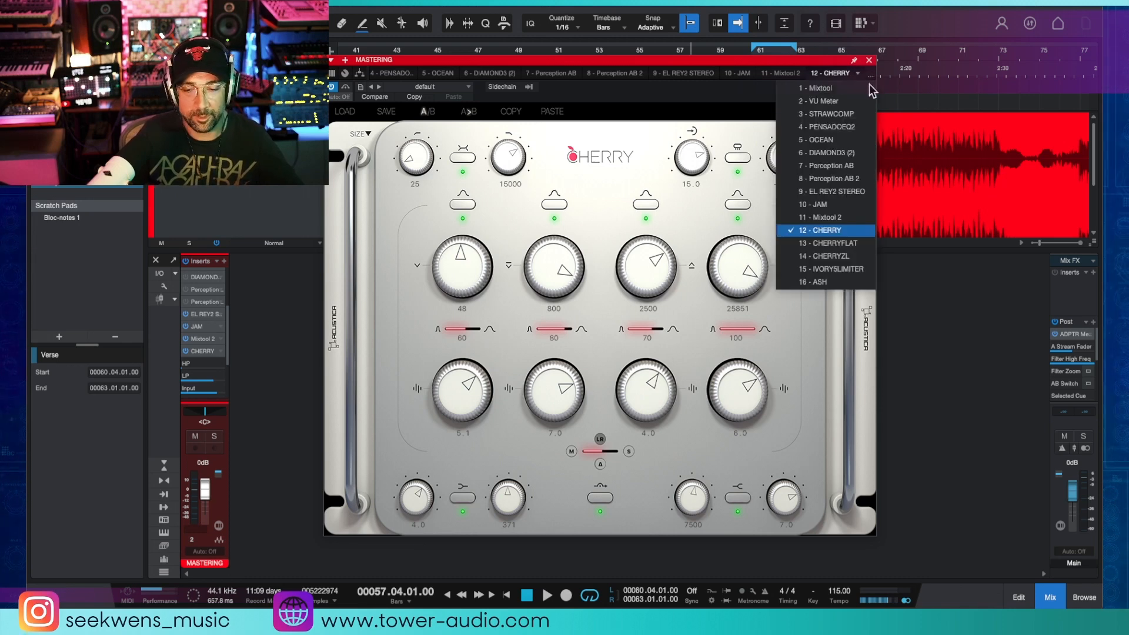
left_click(845, 270)
left_click_drag(695, 61, 723, 256)
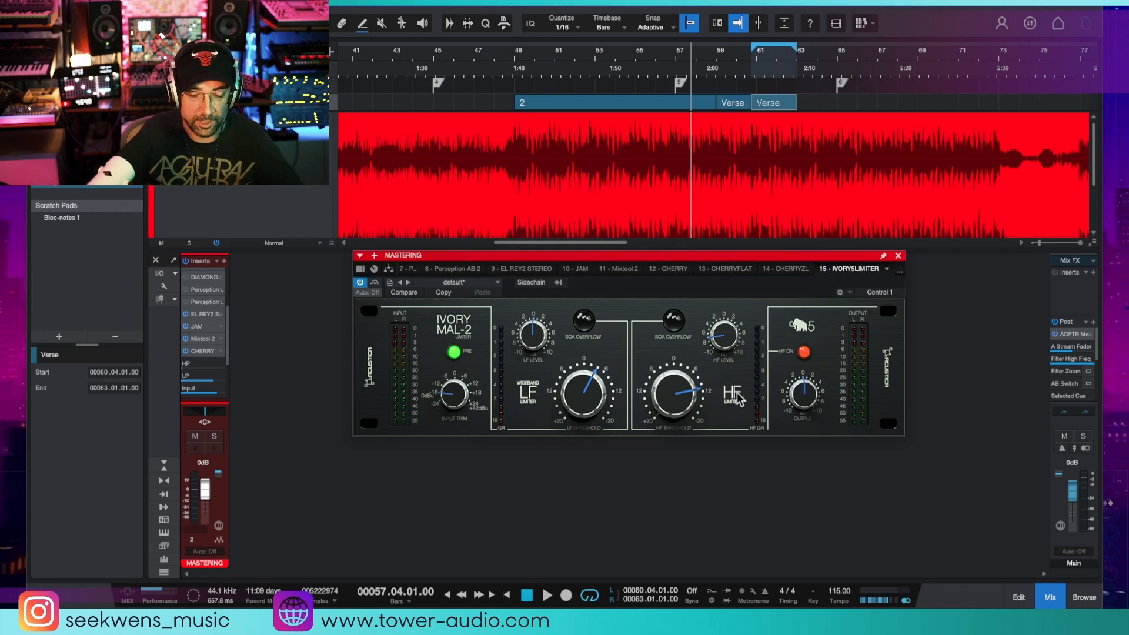
Play the track and compare IVORY5LIMITER with its HF limiter off and on, and with the whole plug-in bypassed.
key("space")
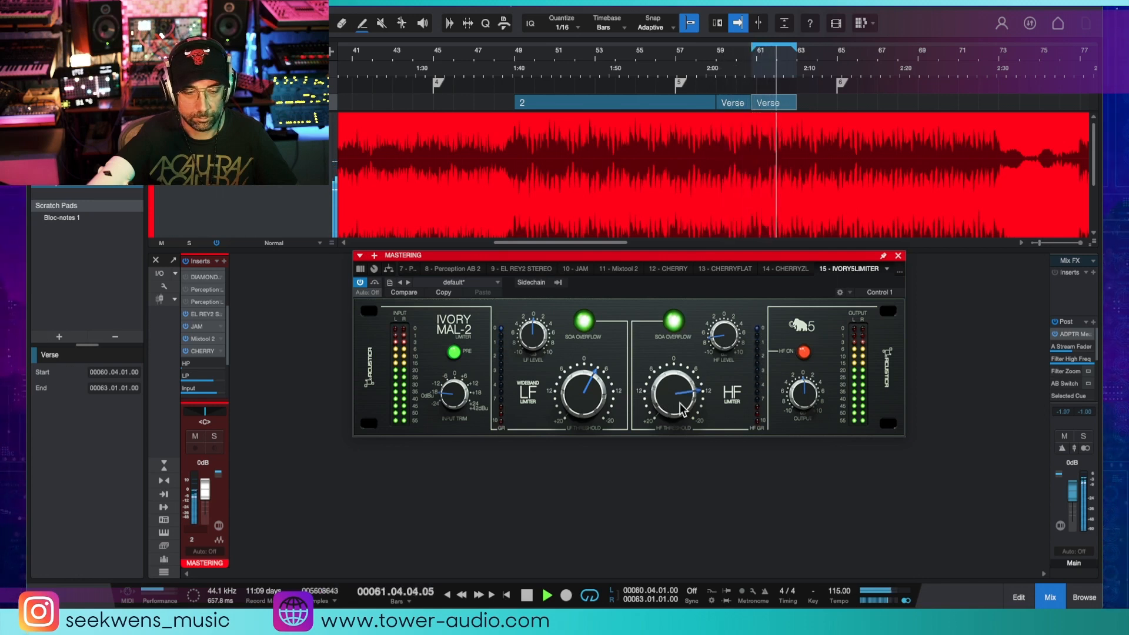
left_click(803, 353)
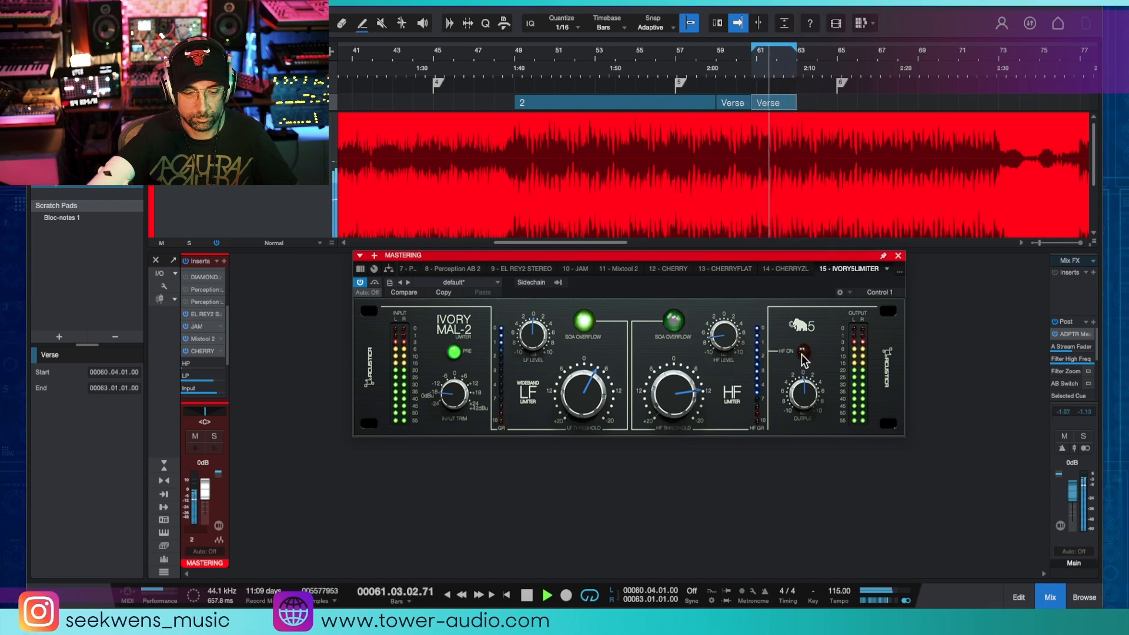
key("space")
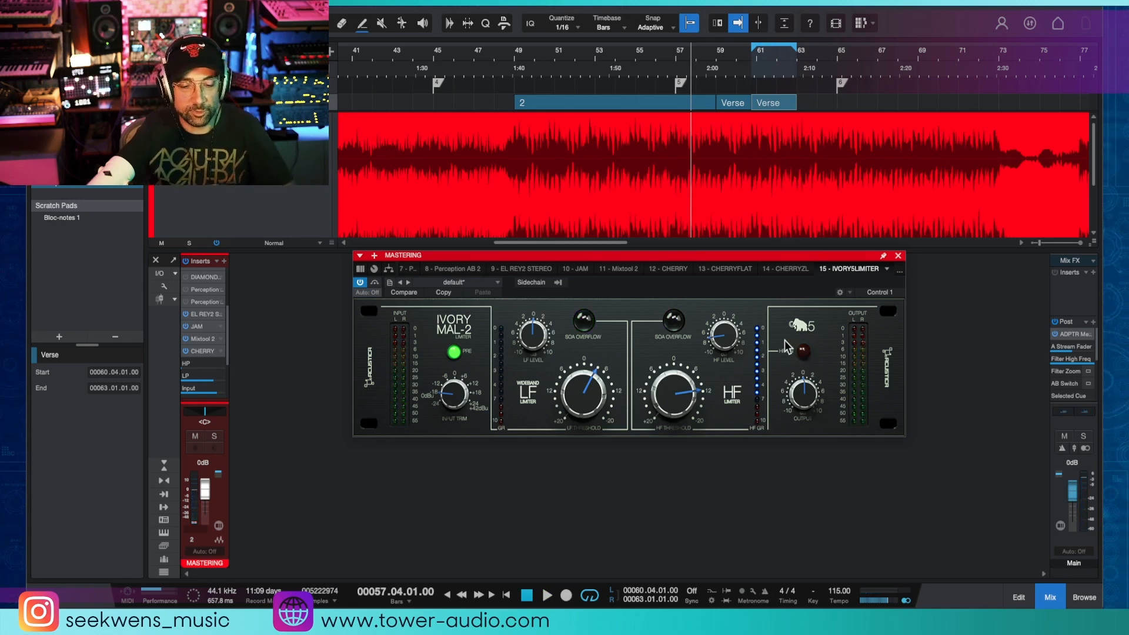
left_click(803, 351)
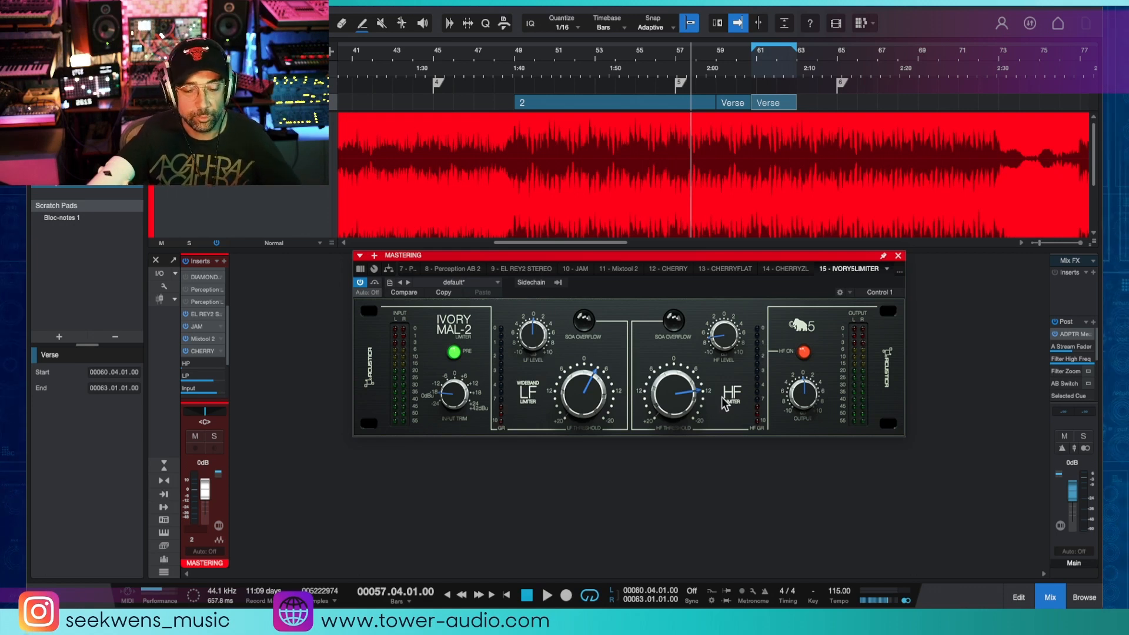
key("space")
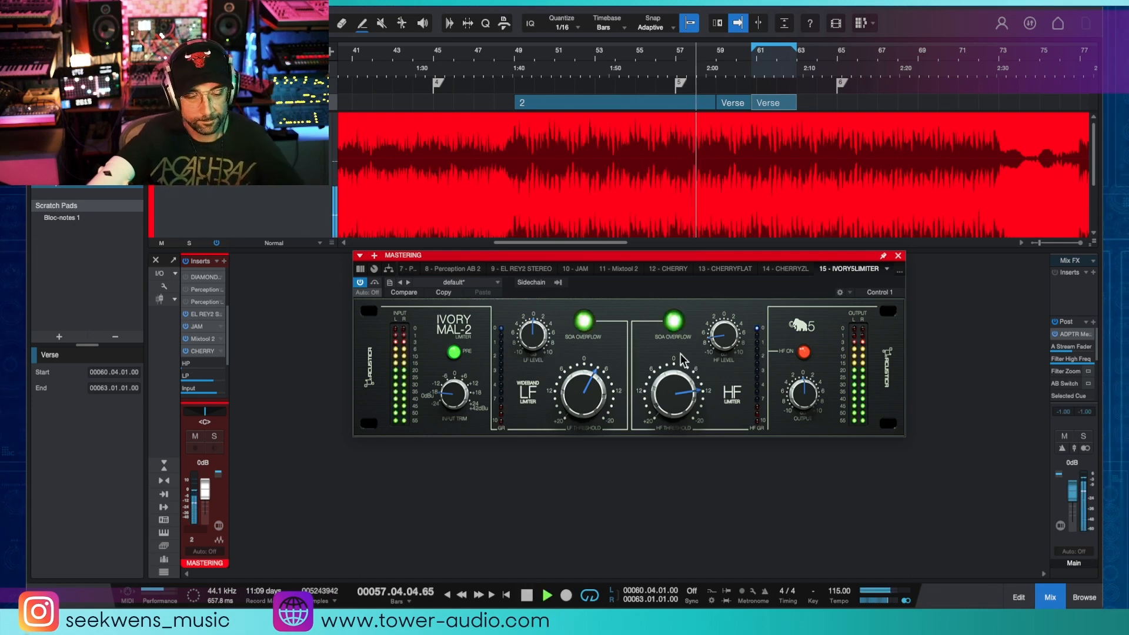
left_click(375, 283)
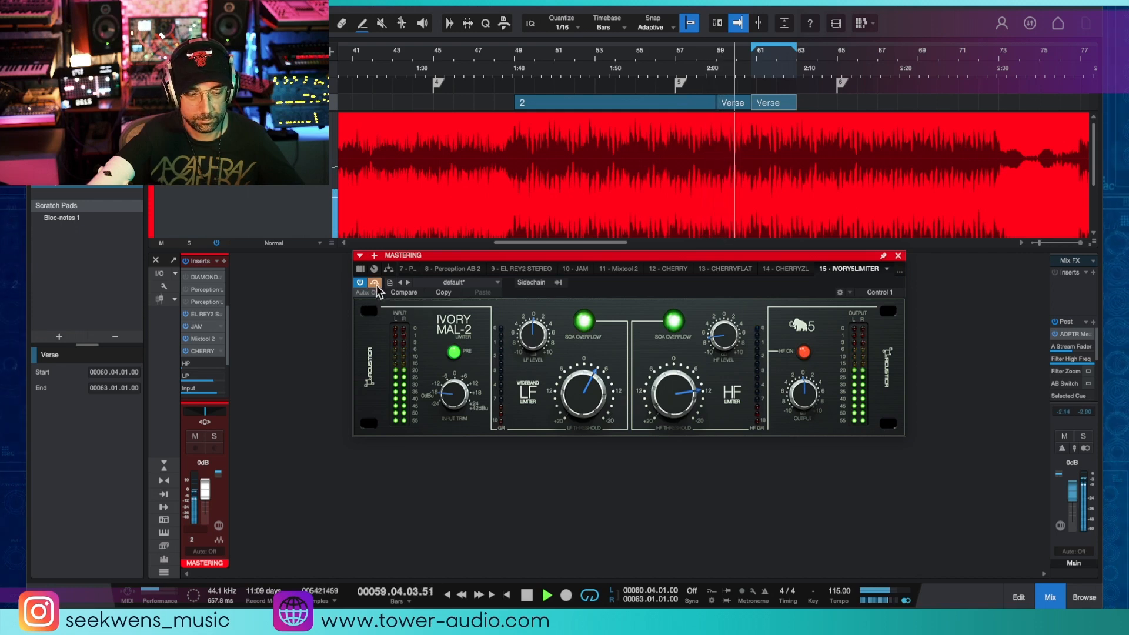
Open the ASH plug-in at the end of the mastering chain.
left_click(886, 269)
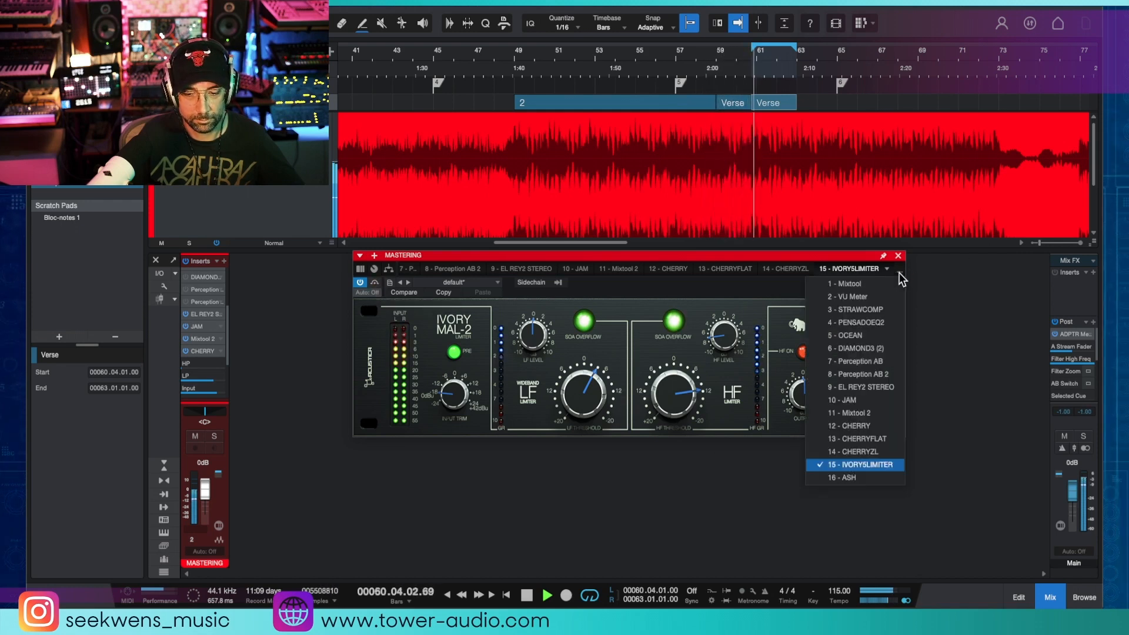
left_click(862, 477)
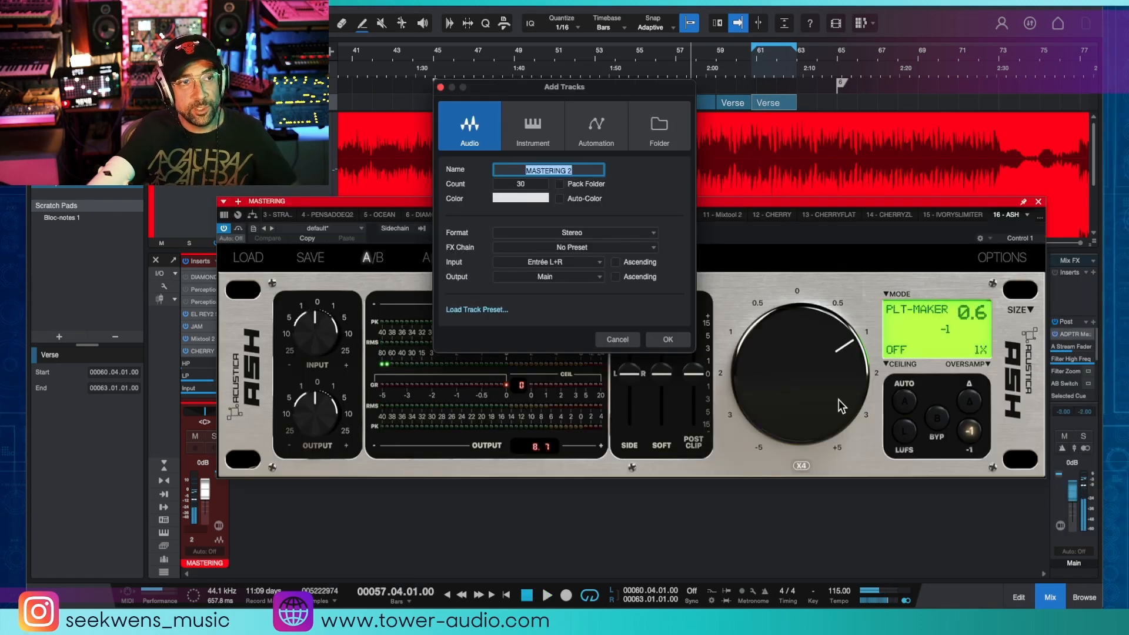
Look through ASH's list of clipping modes, from the Digital and Gray models to the Yellow variants, keeping Platinum Maker.
type("t")
left_click(624, 337)
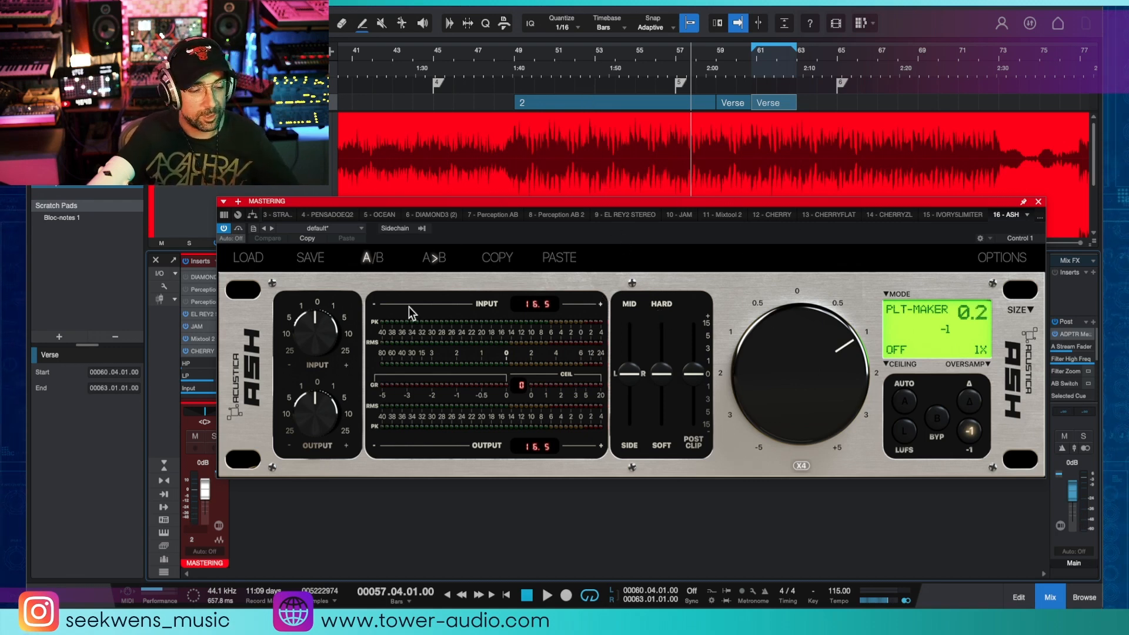
left_click(909, 299)
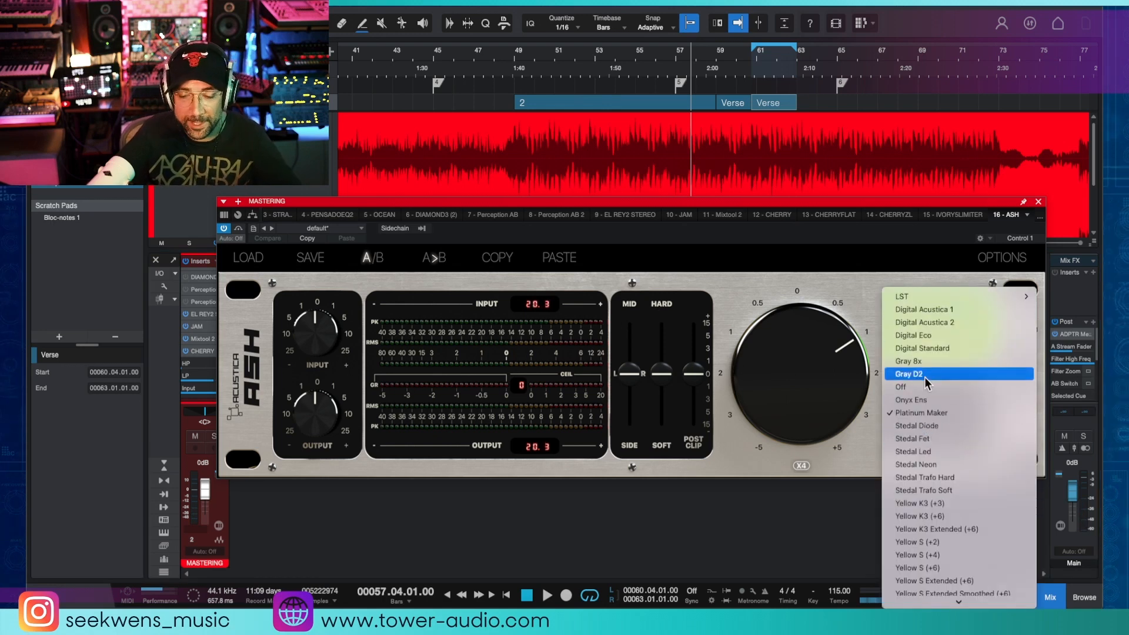
scroll(917, 412, "down", 3)
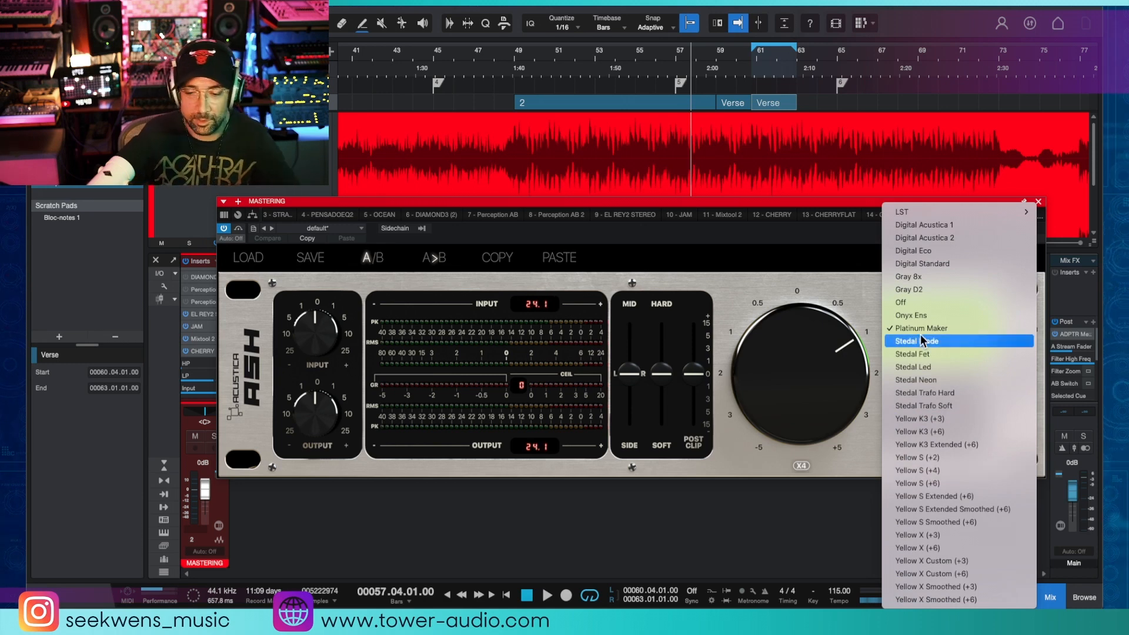
left_click(761, 264)
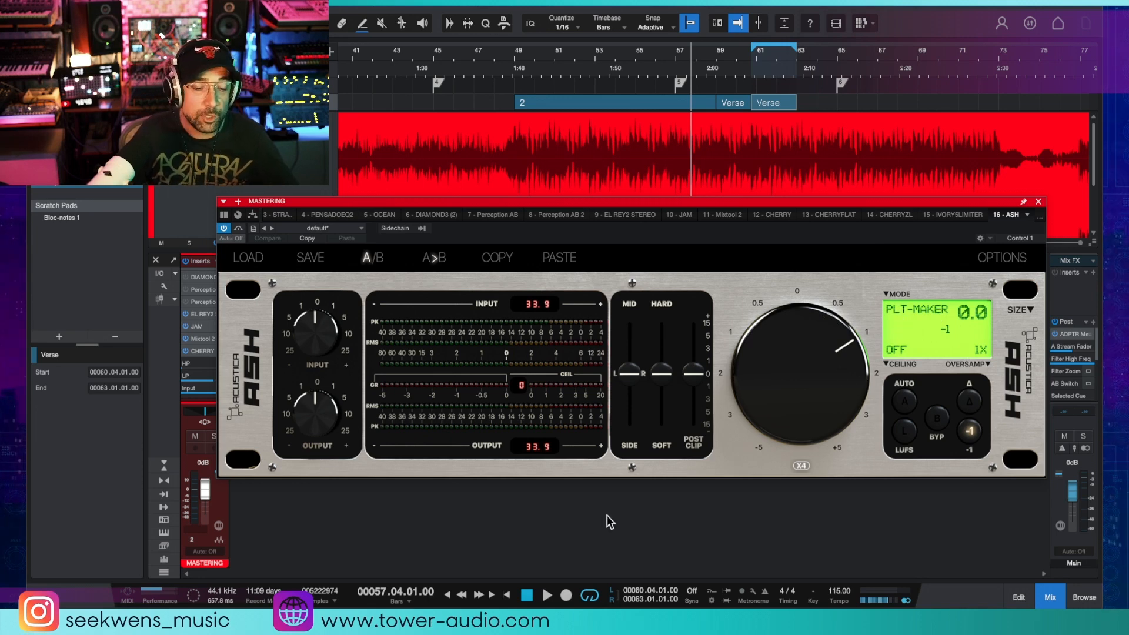
Play the track through ASH in Platinum Maker mode, stop it and shift the plug-in window slightly.
key("space")
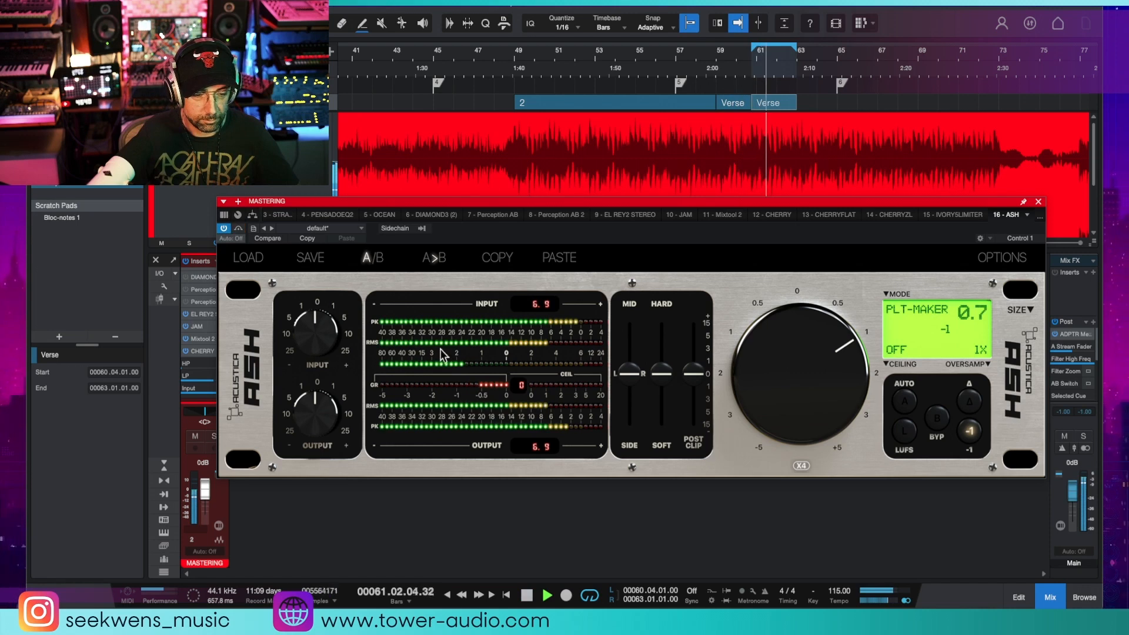
key("space")
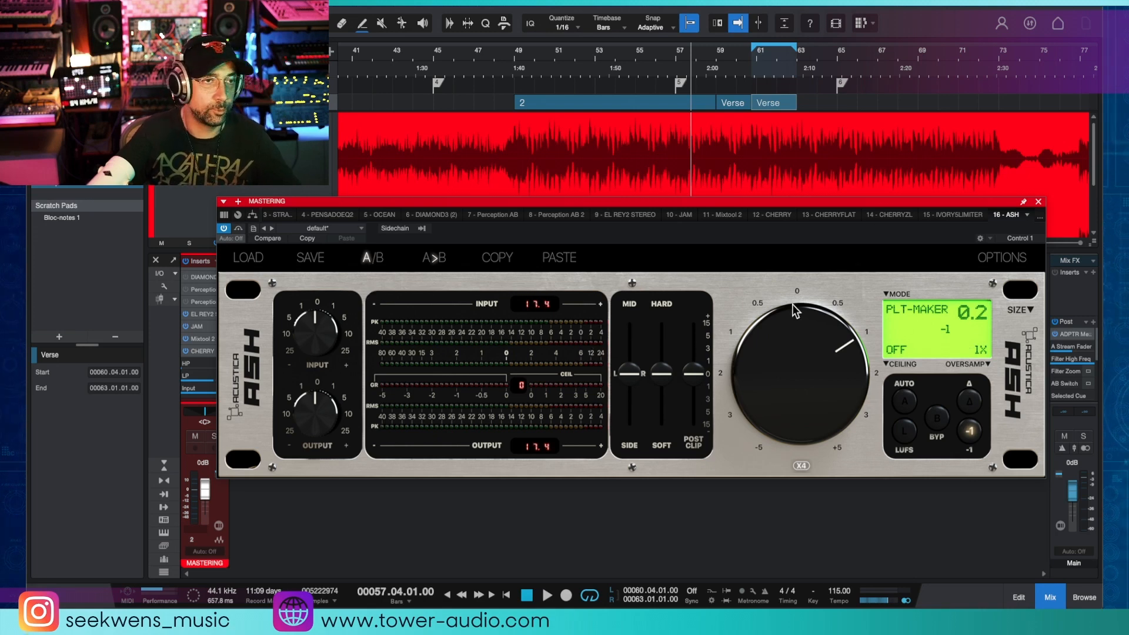
left_click_drag(726, 202, 710, 208)
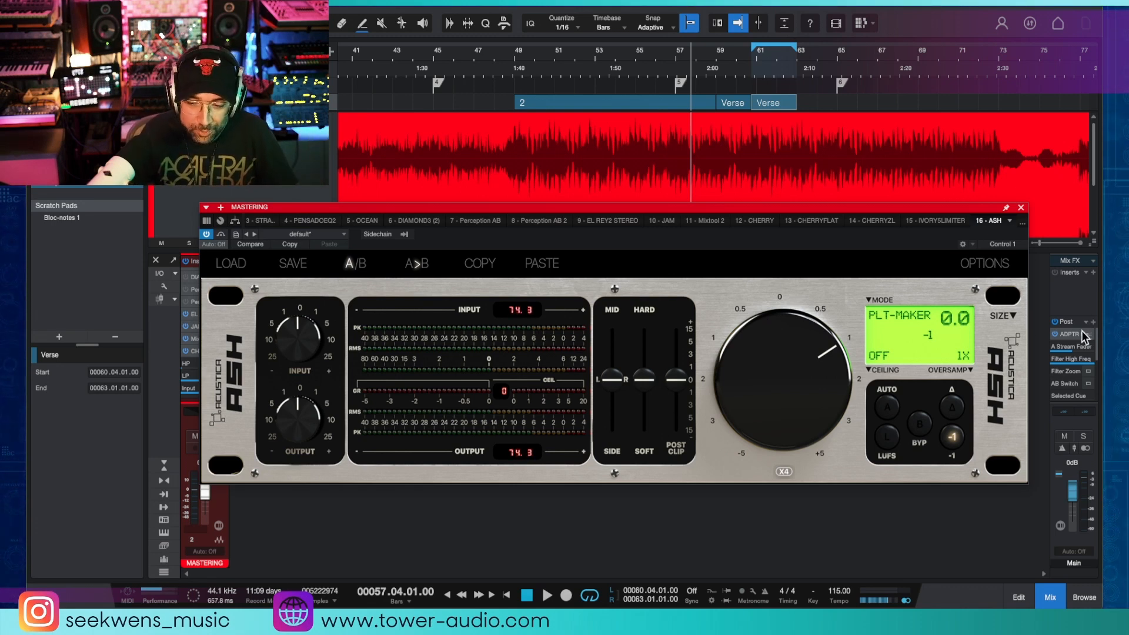
Open ADPTR MetricAB on the main output, place its window over the waveform and switch it to the B reference.
left_click(1080, 334)
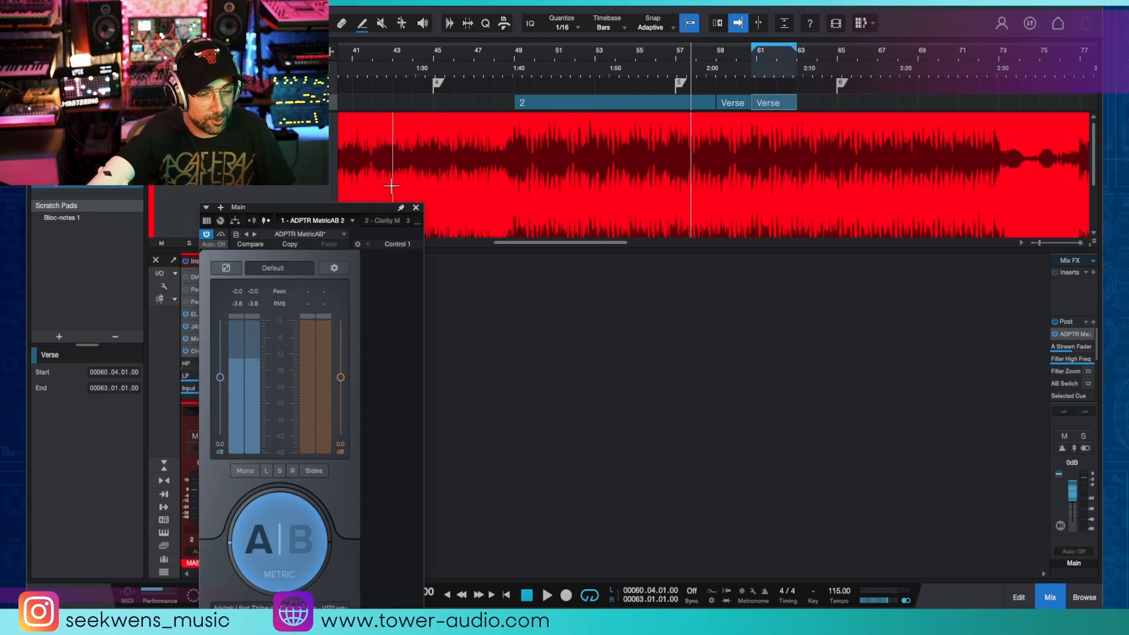
left_click_drag(369, 211, 776, 102)
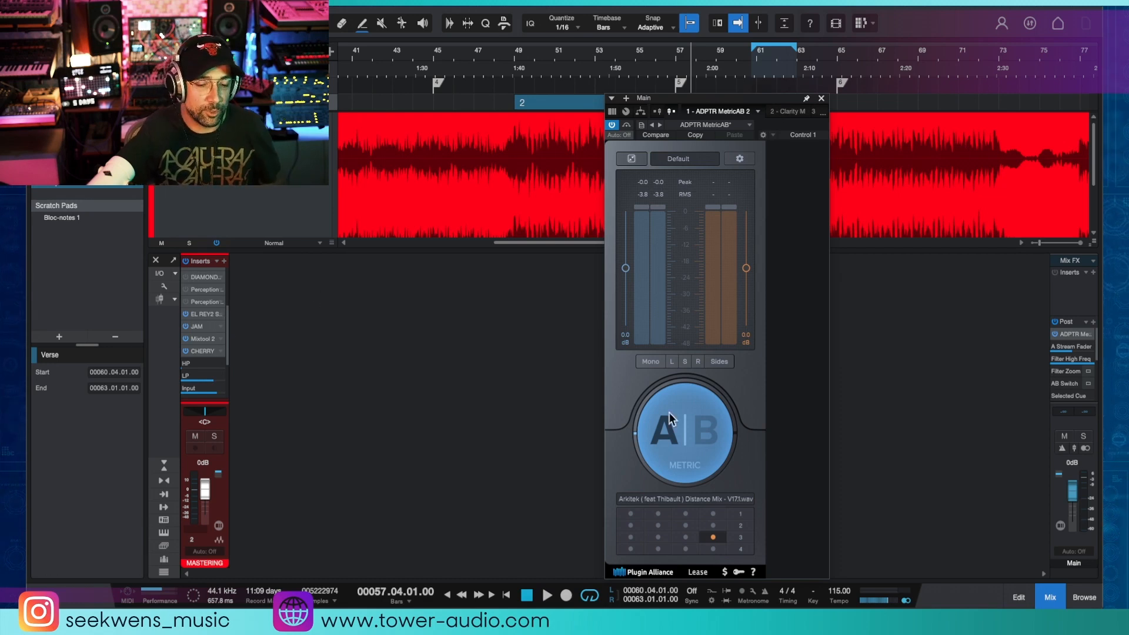
left_click(682, 442)
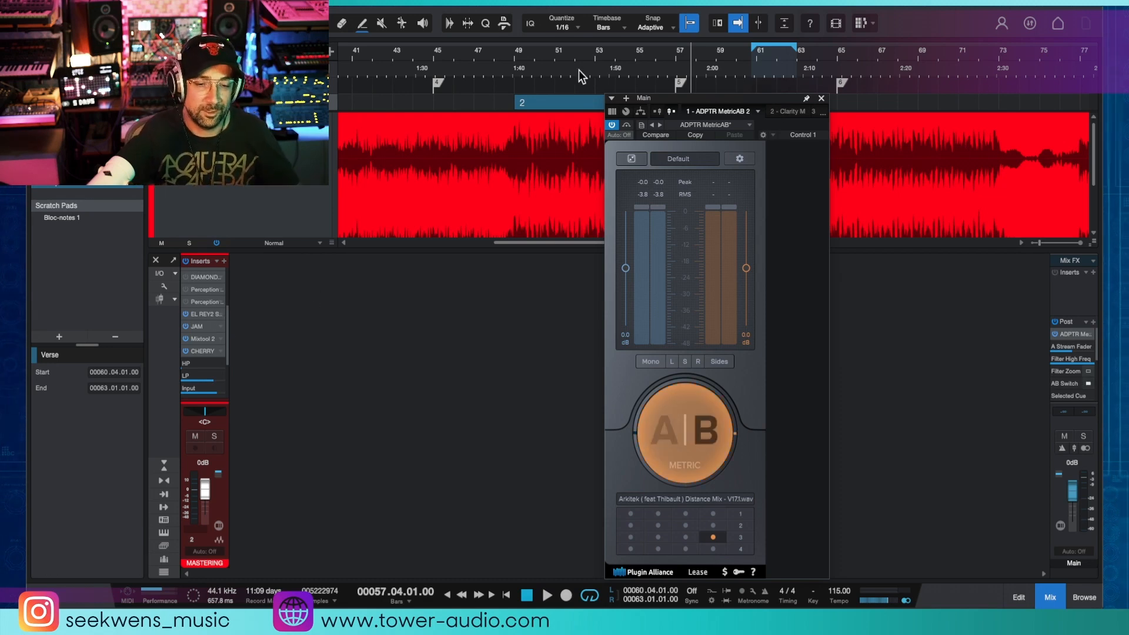
Loop section 2 of the track and play it, comparing the master on A with the reference mix on B.
left_click(569, 102)
key("space")
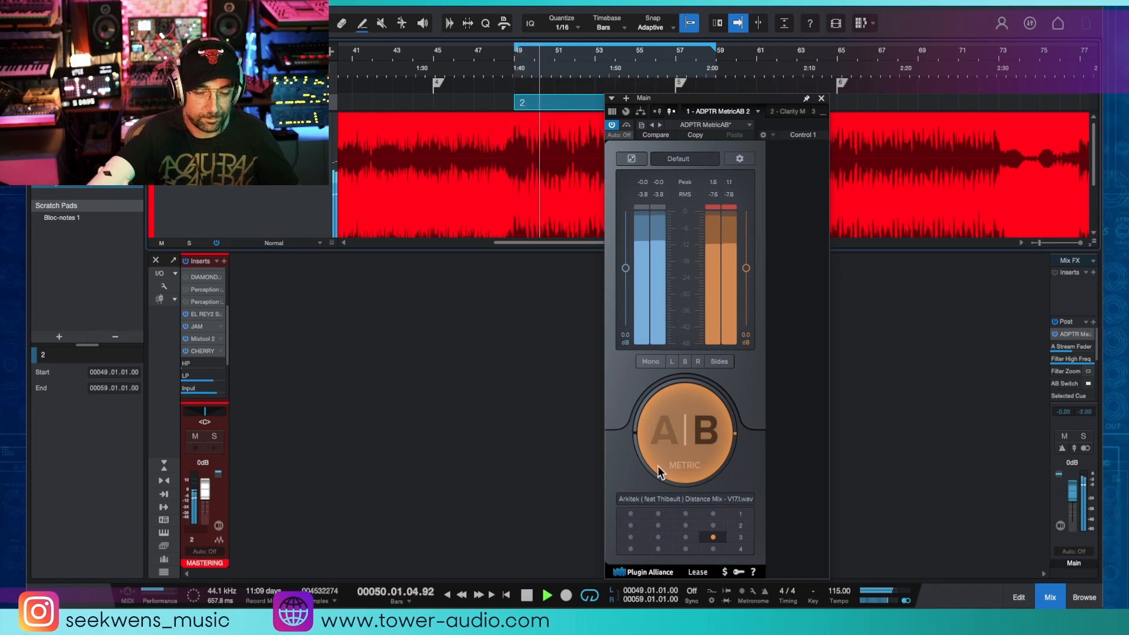
left_click(697, 433)
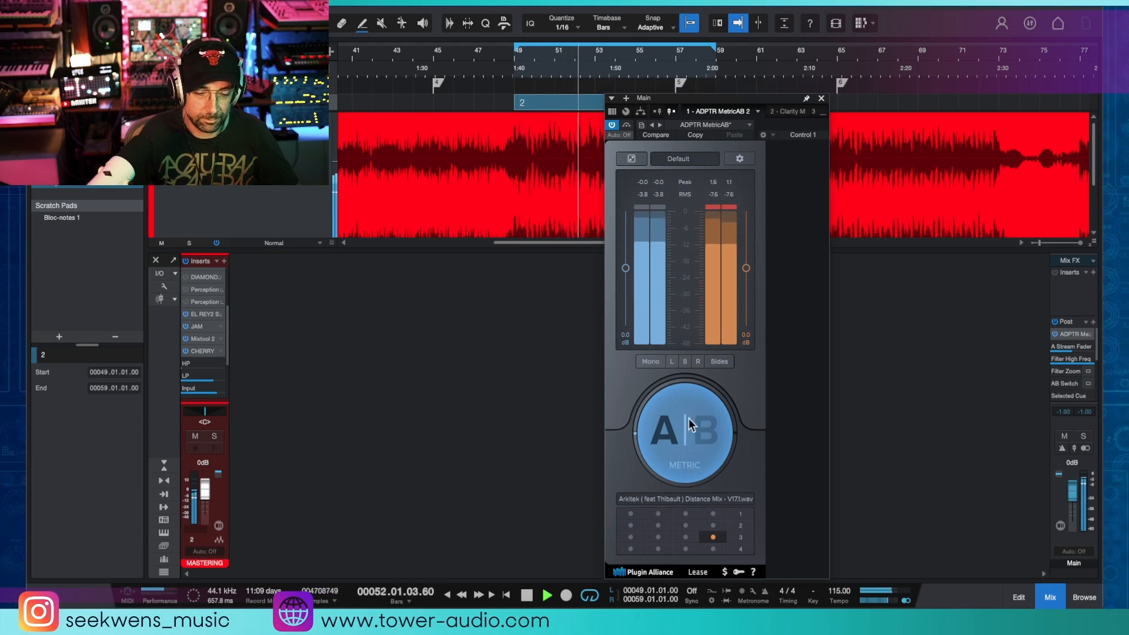
left_click(693, 435)
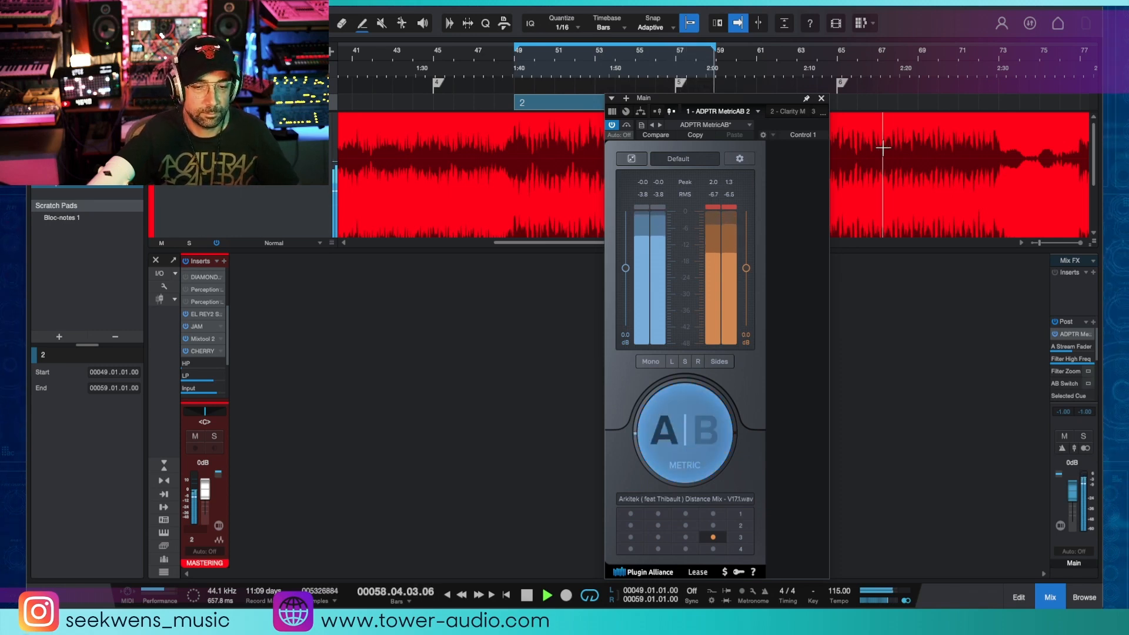
key("space")
Loop and play section 3, alternating between the master and the reference mix in MetricAB, and stop playback.
scroll(883, 150, "right", 15)
left_click(504, 103)
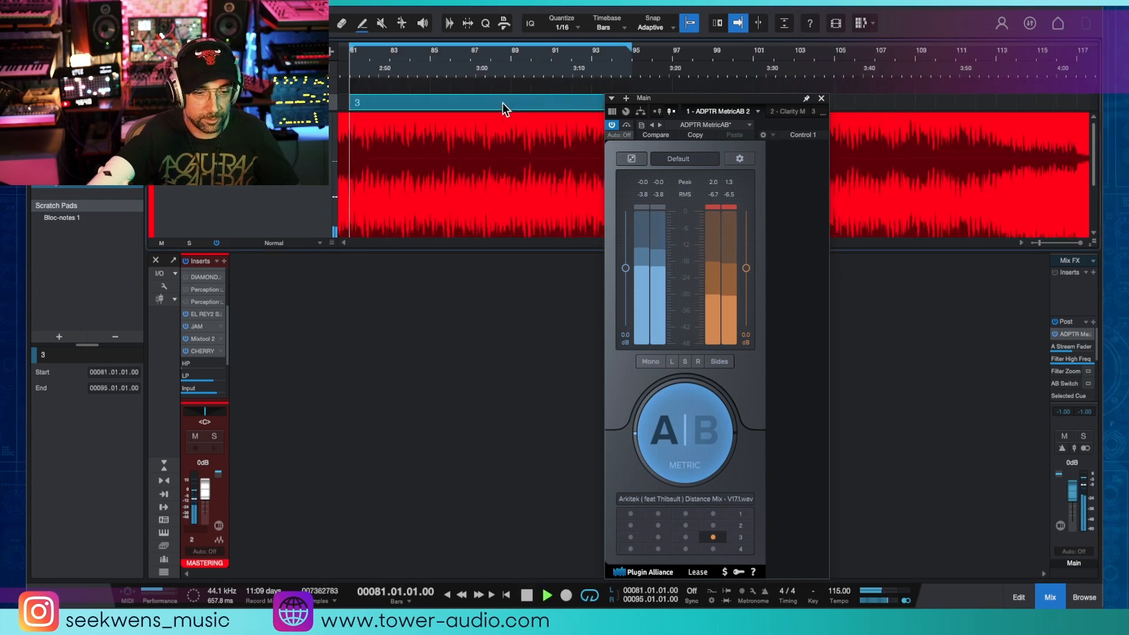
key("space")
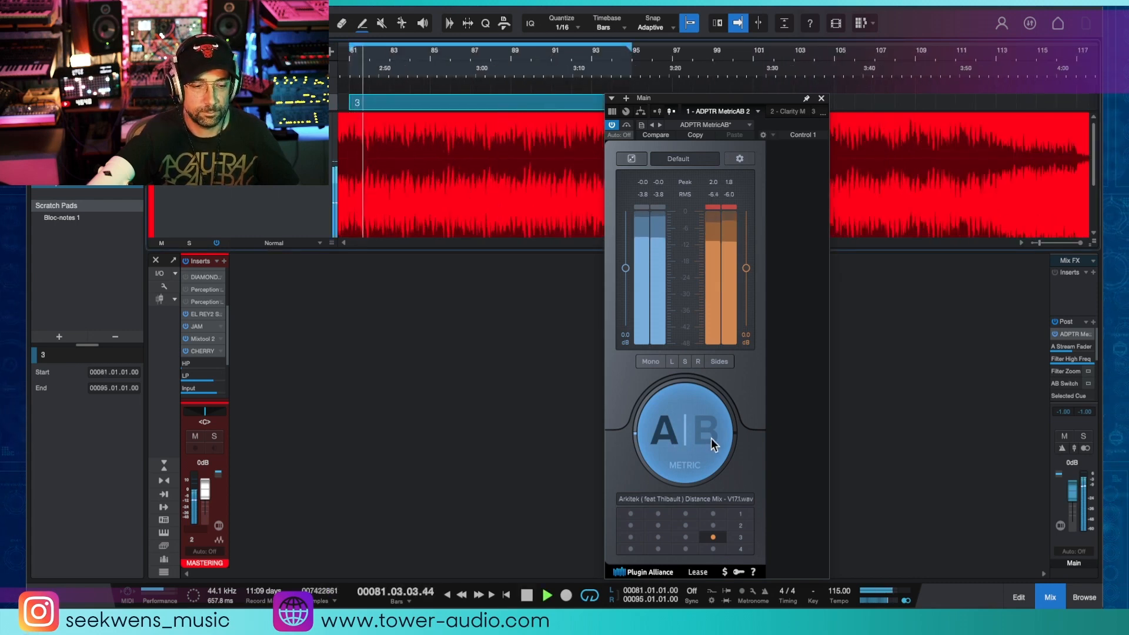
left_click(697, 432)
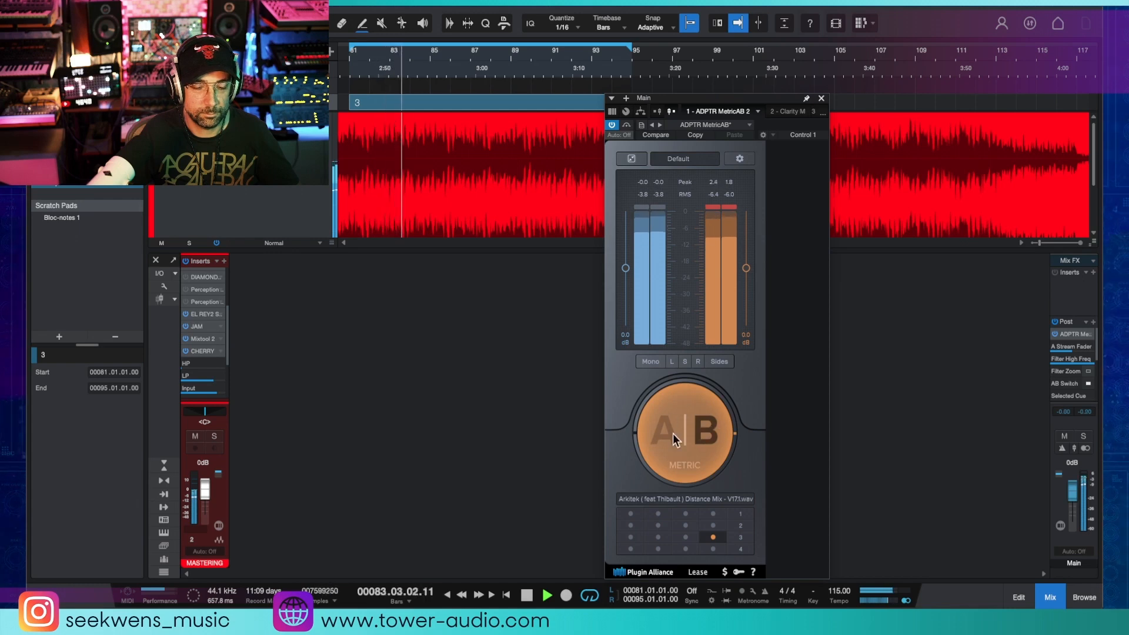
left_click(696, 430)
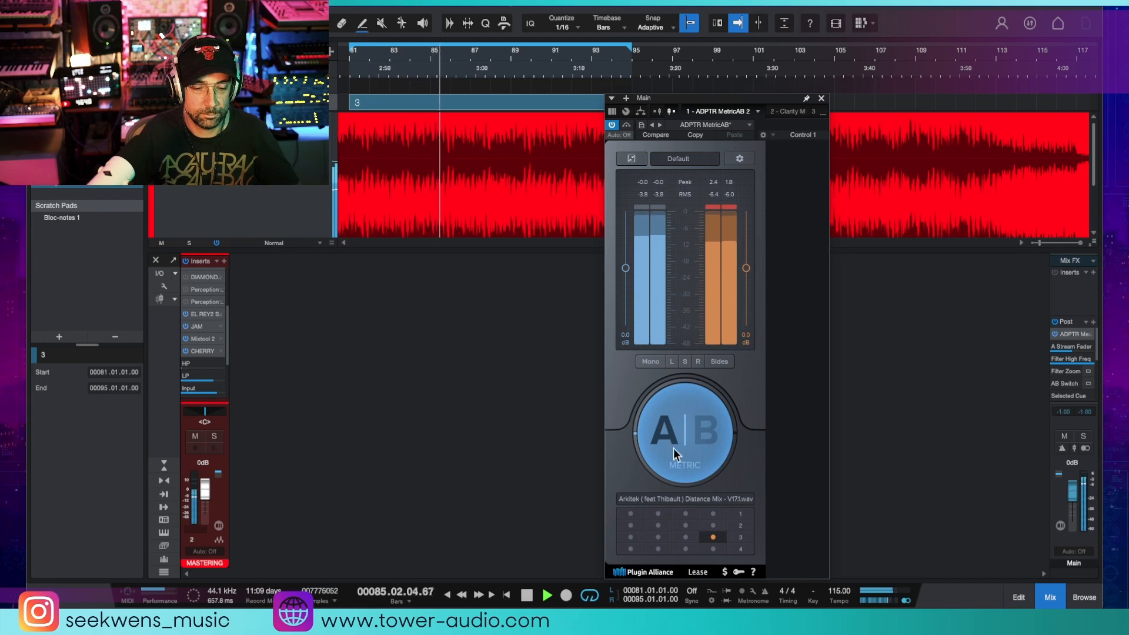
left_click(682, 431)
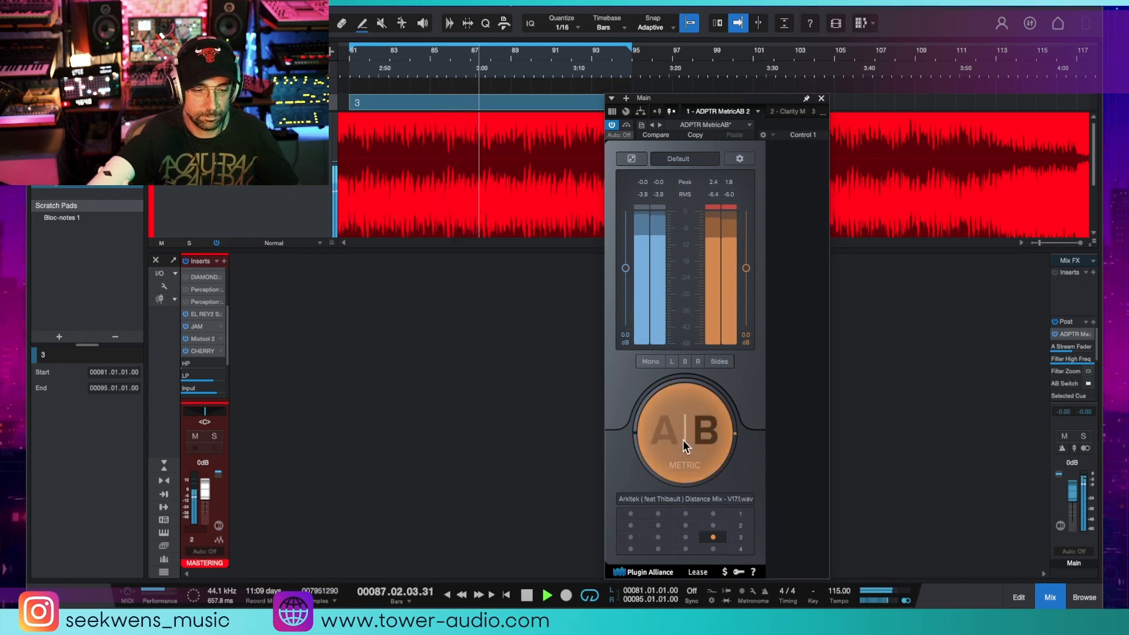
left_click(683, 439)
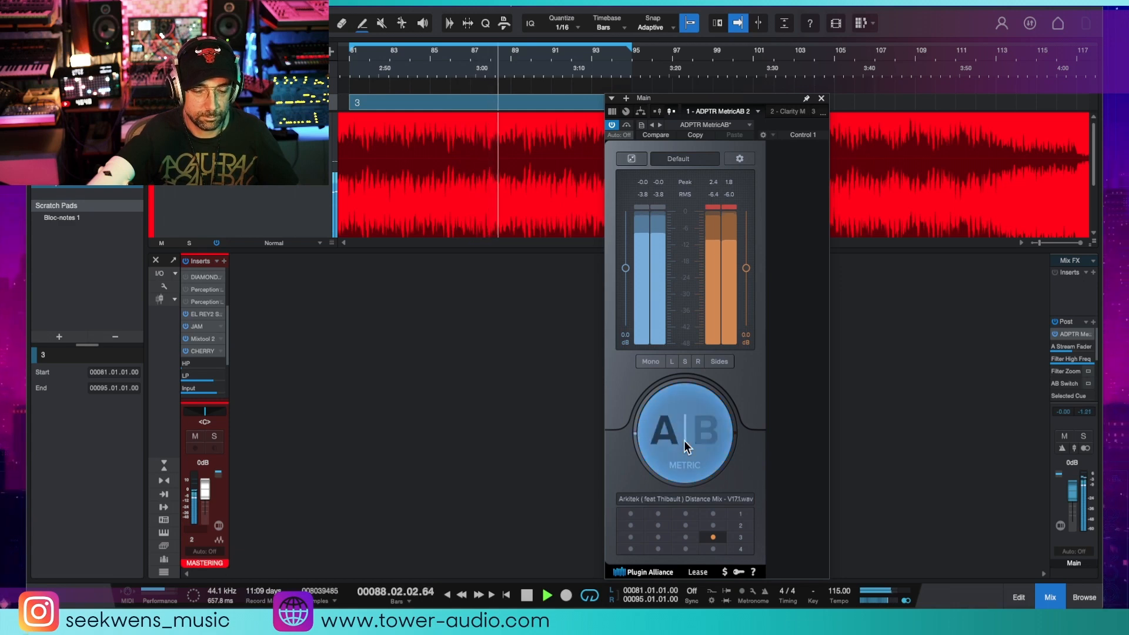
left_click_drag(725, 94, 756, 61)
key("space")
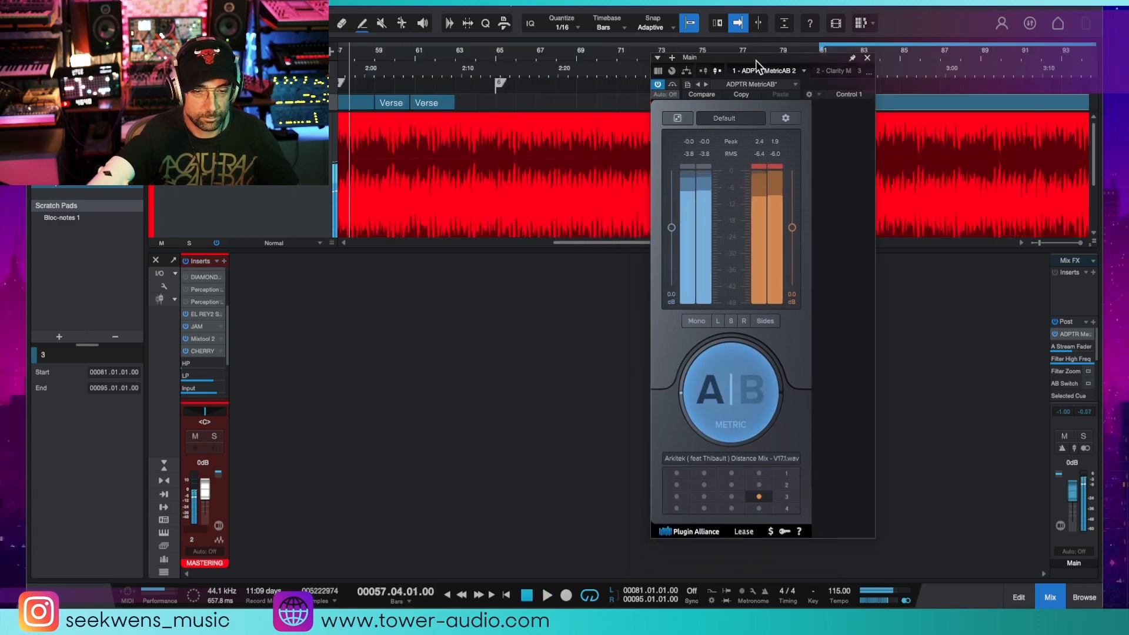